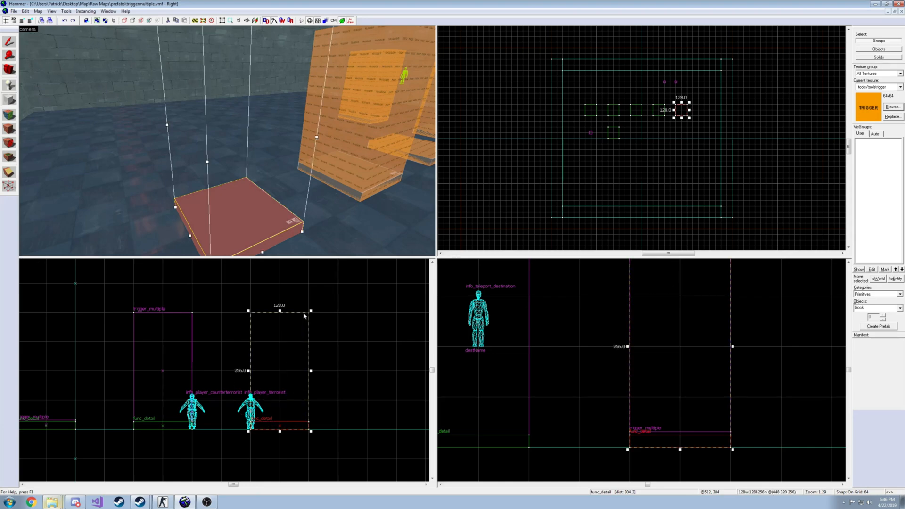
Create the 128 × 128 × 256 trigger-textured block over the floor pad and select it.
key("Return")
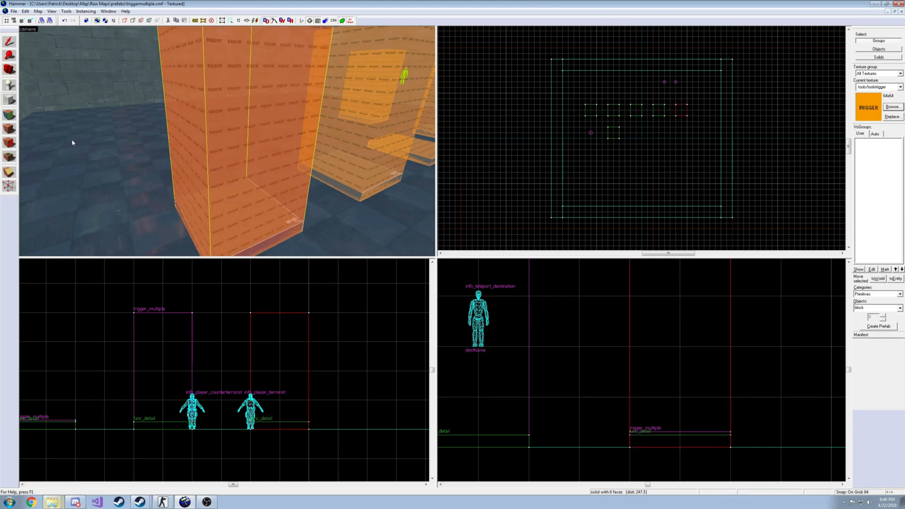
left_click(9, 42)
double_click(236, 137)
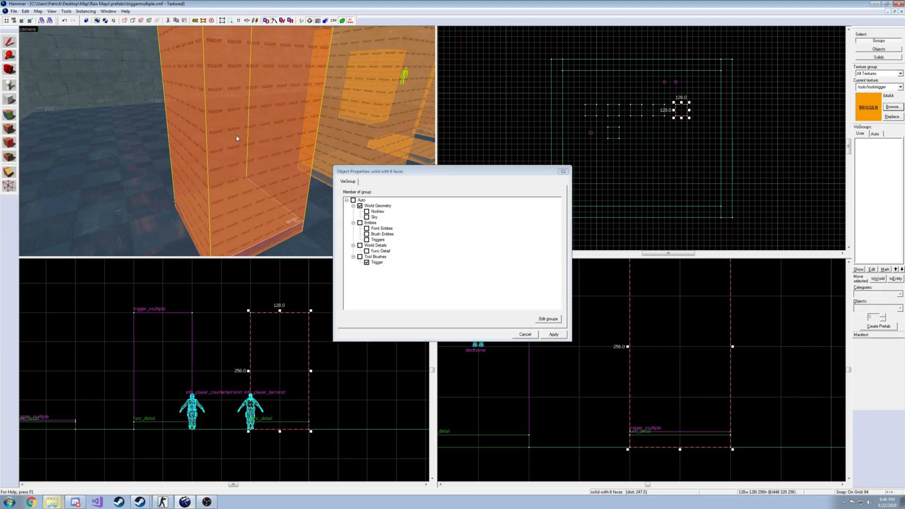
left_click(563, 171)
Tie the selected trigger block to an entity of class trigger_multiple and apply it.
key("ctrl+t")
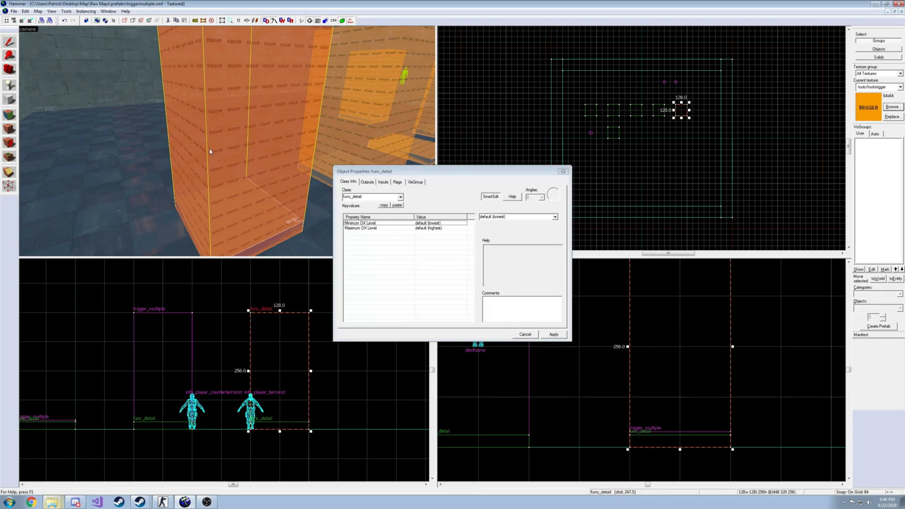
left_click(377, 197)
type("tr")
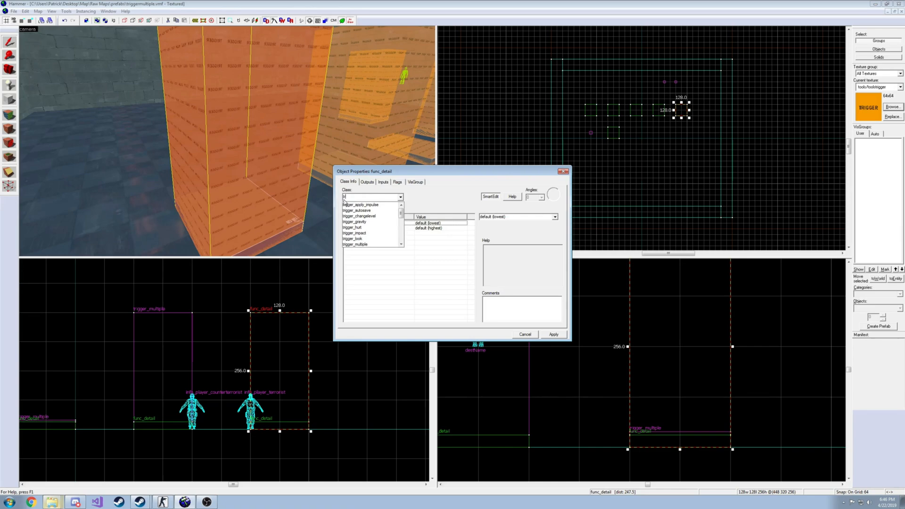
type("igger_multiple")
key("Return")
left_click(554, 335)
left_click(565, 172)
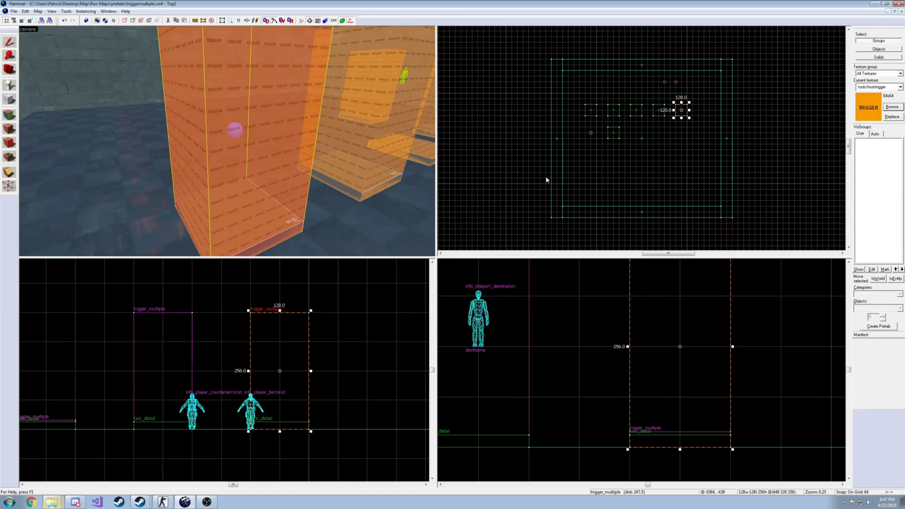
Place a new point entity on the pad inside the trigger block.
key("z")
key("s")
key("w")
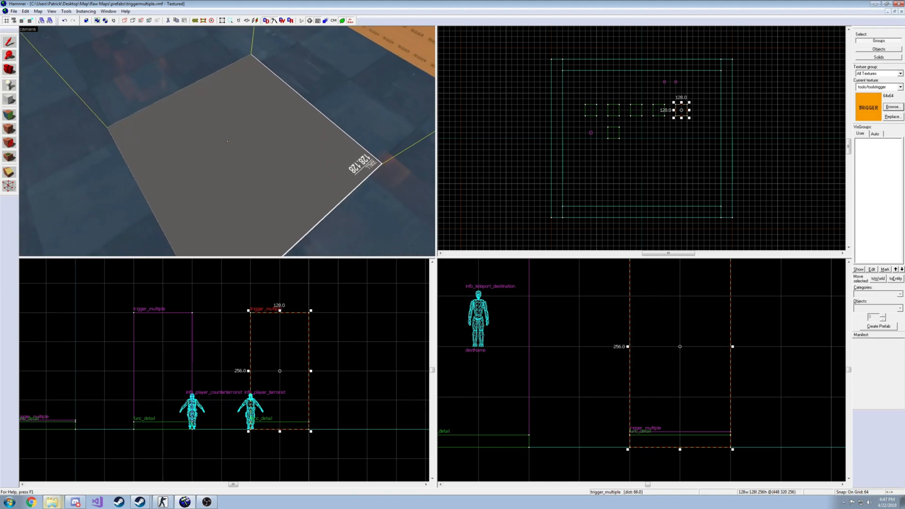
key("z")
left_click(10, 85)
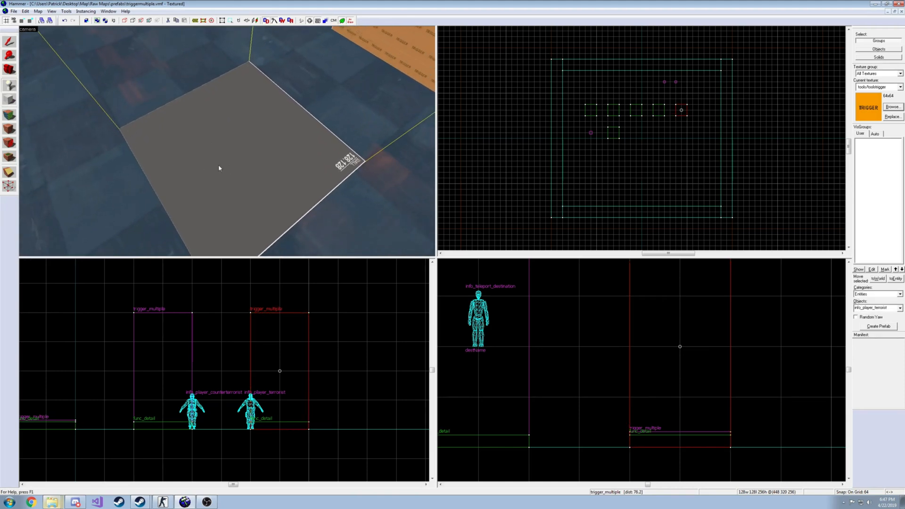
left_click(243, 156)
Change the class of the newly placed entity to filter_damage_type and apply it.
left_click(9, 42)
key("alt+Return")
key("BackSpace")
key("BackSpace")
key("BackSpace")
key("BackSpace")
key("BackSpace")
key("BackSpace")
key("BackSpace")
key("BackSpace")
key("BackSpace")
key("BackSpace")
key("BackSpace")
key("BackSpace")
key("BackSpace")
key("BackSpace")
key("BackSpace")
key("BackSpace")
key("BackSpace")
key("BackSpace")
key("BackSpace")
key("BackSpace")
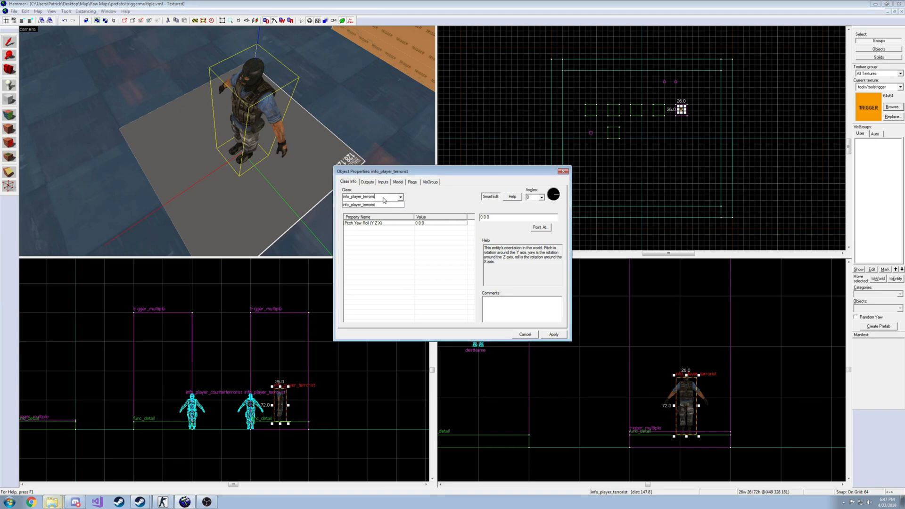
type("filter_damage_type")
key("Return")
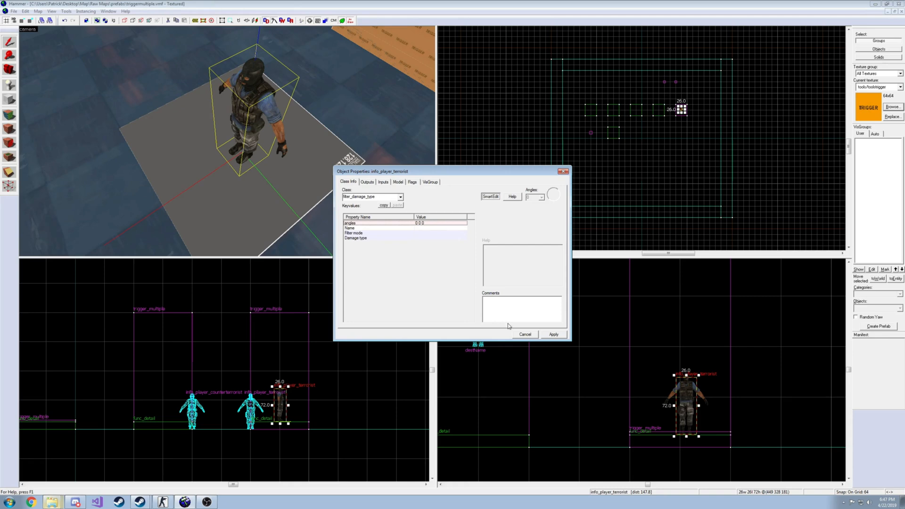
left_click(556, 335)
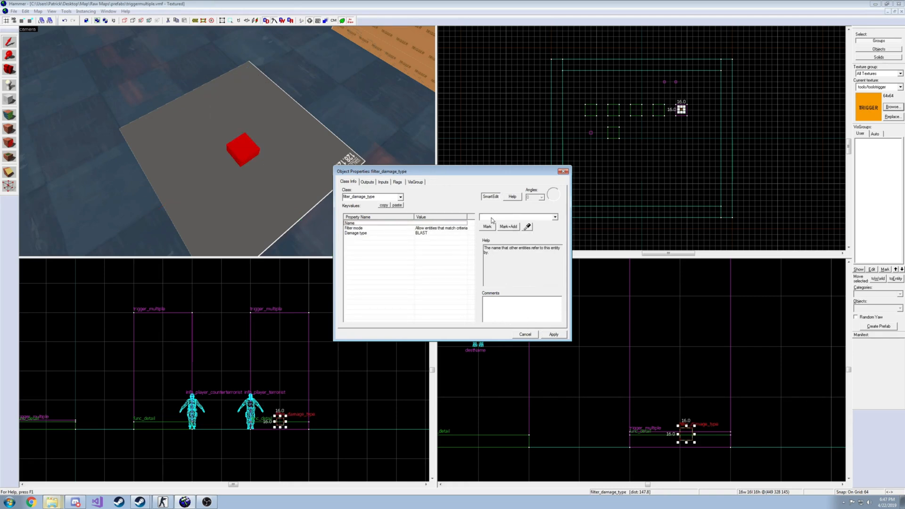
Name the filter_damage_type entity nofalldmg and apply the name.
type("nofalld")
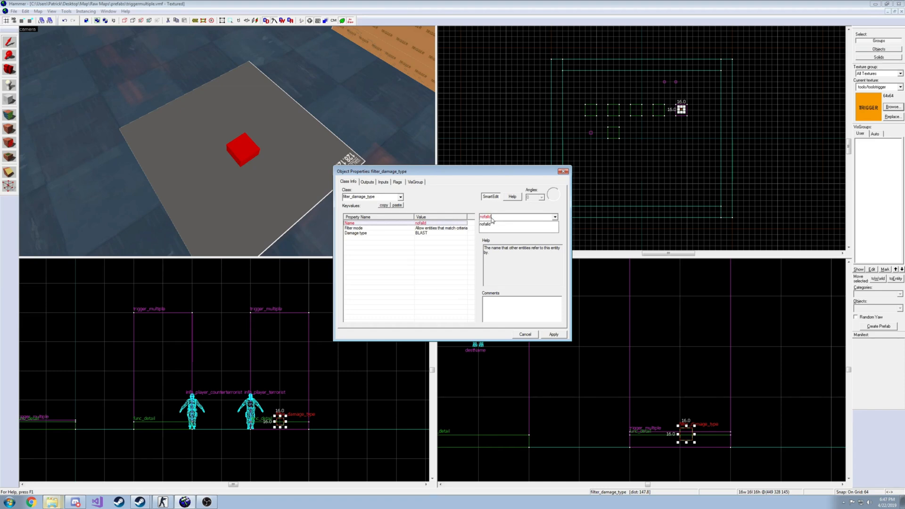
type("mg")
left_click(554, 335)
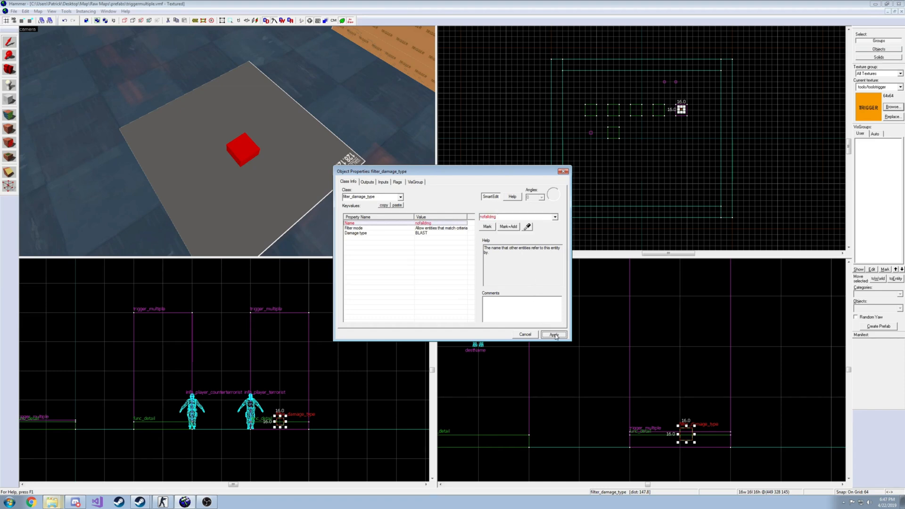
Set the damage type of the nofalldmg filter to FALL.
left_click(428, 234)
left_click(555, 217)
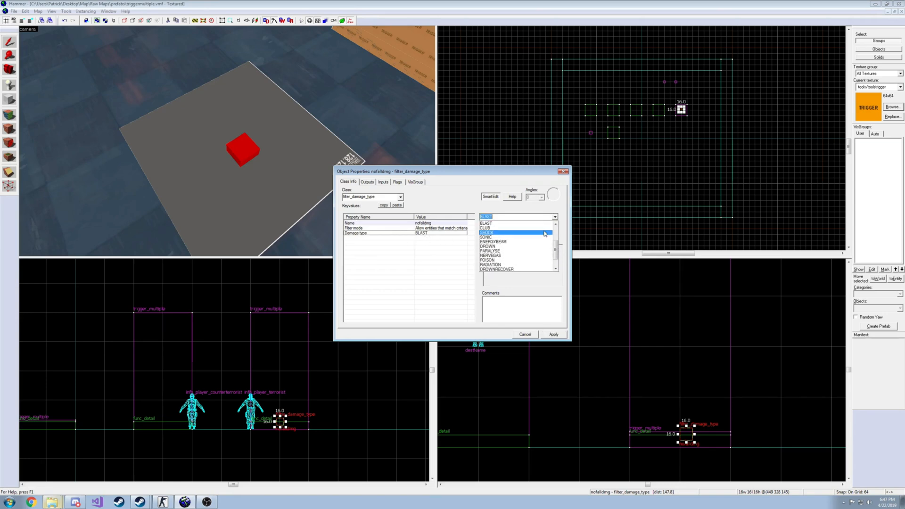
type("fakk")
key("BackSpace")
left_click(489, 224)
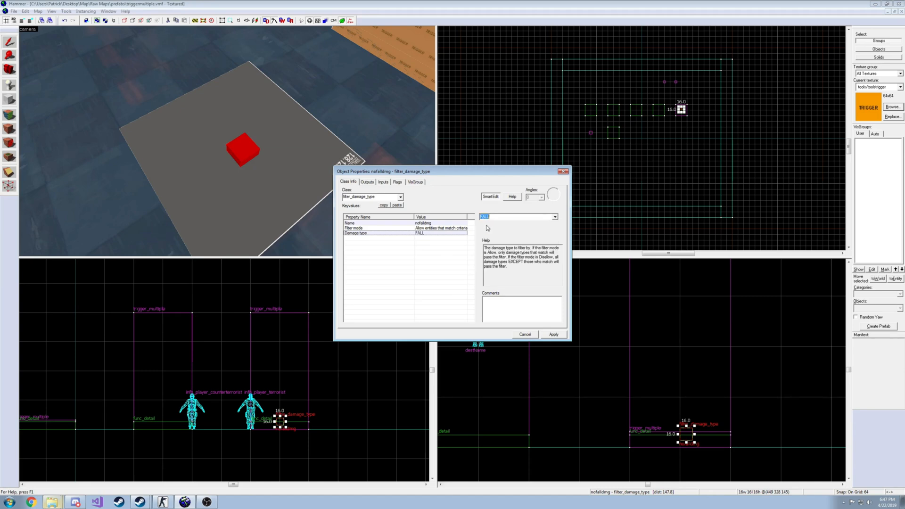
Set the filter mode to "Disallow entities that match criteria", apply it and close the filter's properties.
left_click(415, 228)
left_click(556, 216)
left_click(518, 229)
left_click(554, 335)
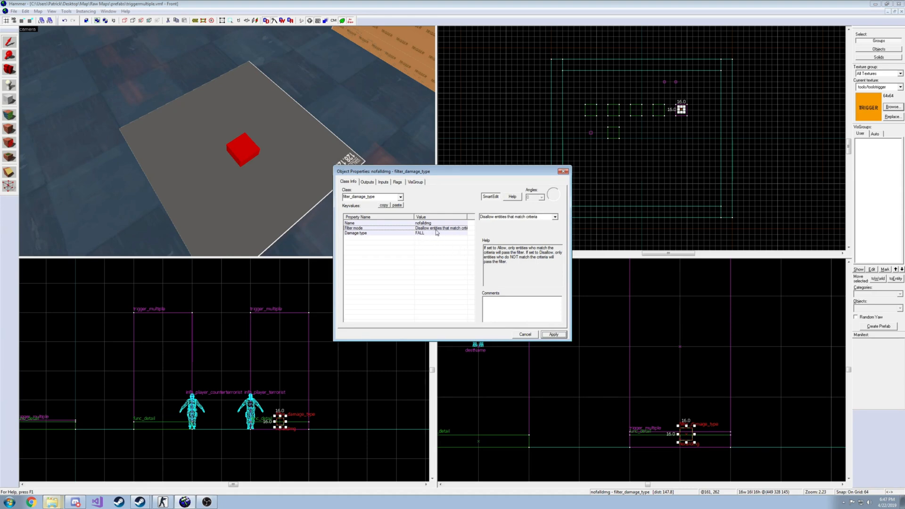
left_click(564, 171)
Move the nofalldmg filter entity up to the centre of the trigger block.
left_click_drag(686, 428, 680, 341)
key("z")
key("s")
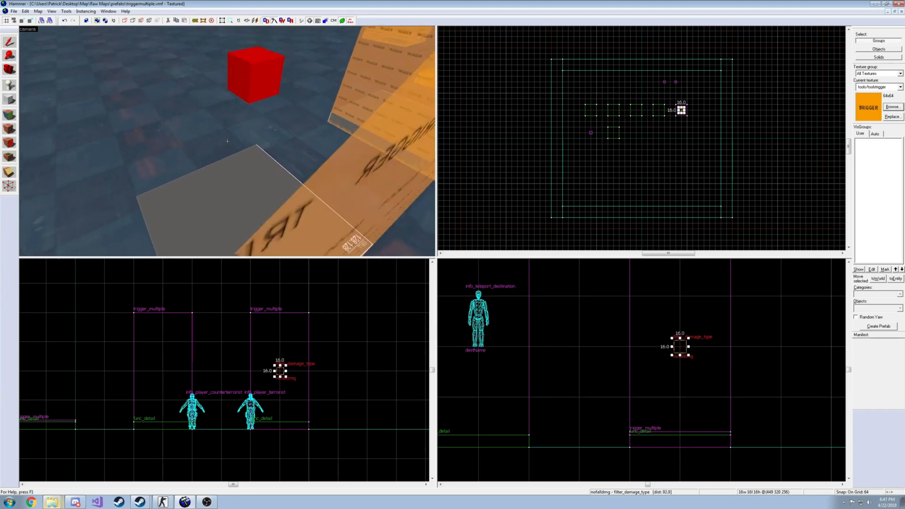
key("a")
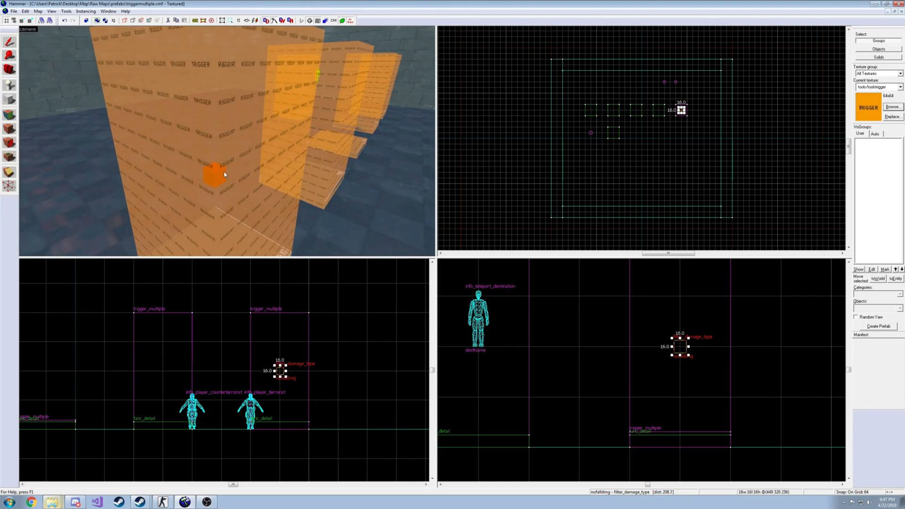
Add an output named OnTrigger to the trigger_multiple surrounding the nofalldmg filter.
left_click(212, 199)
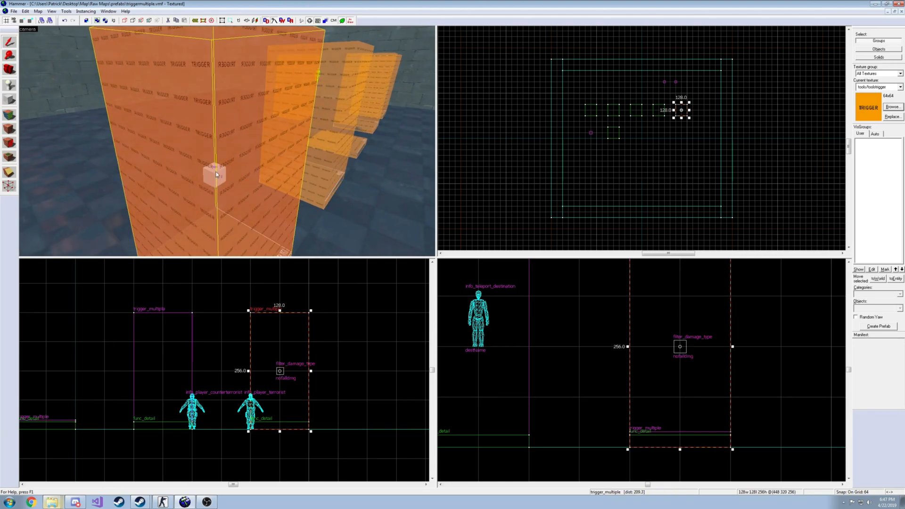
key("alt+Return")
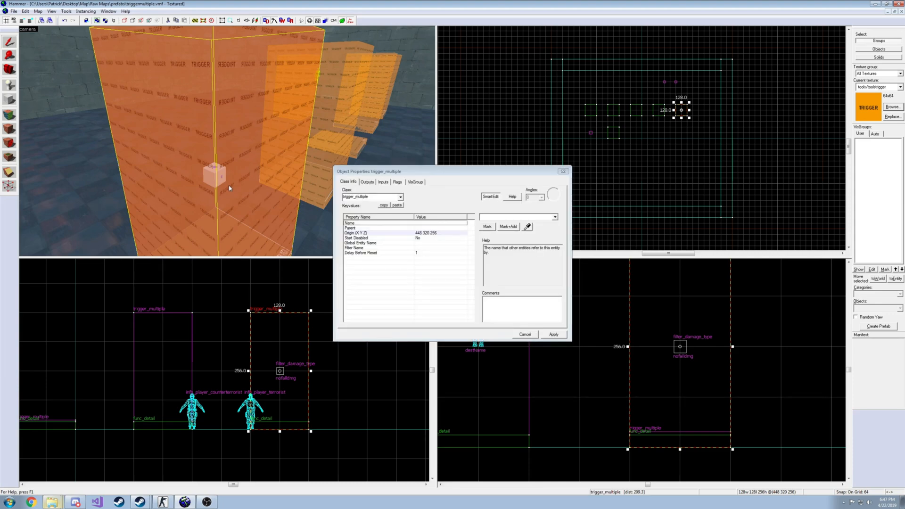
left_click(367, 183)
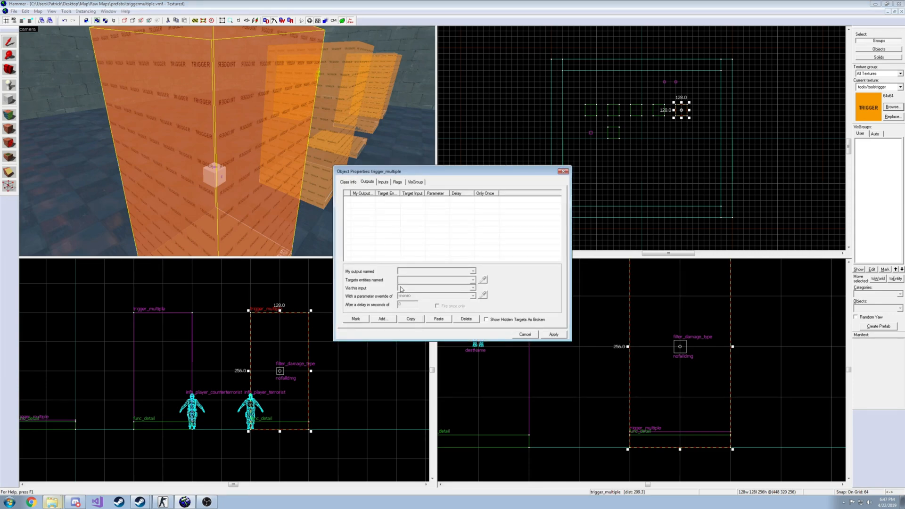
left_click(381, 320)
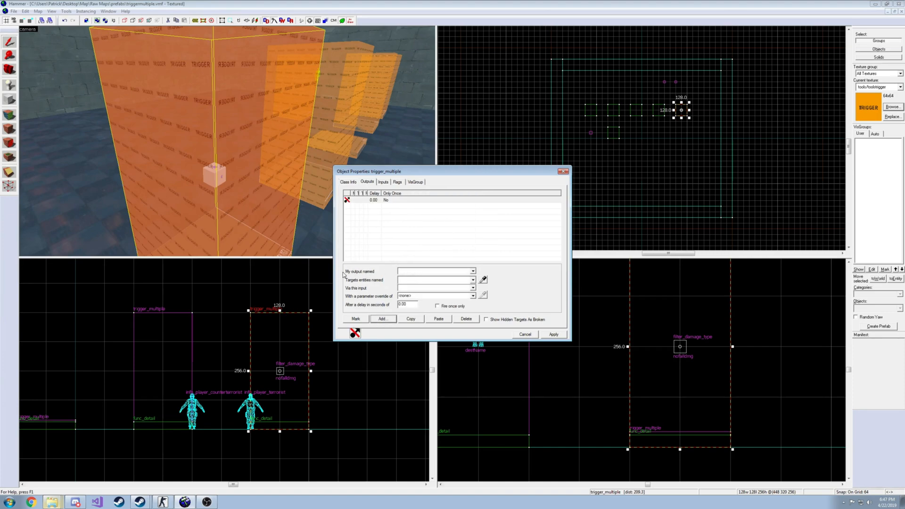
type("OnTrigger")
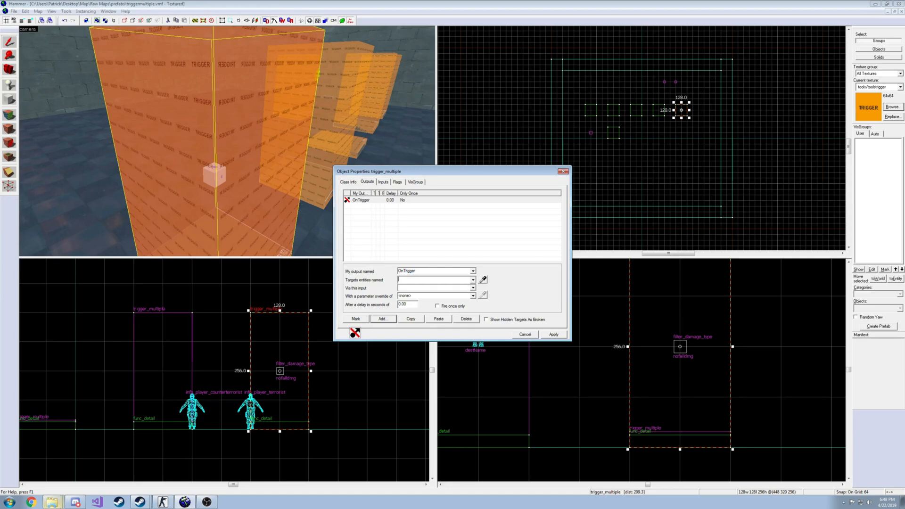
key("Tab")
left_click(217, 237)
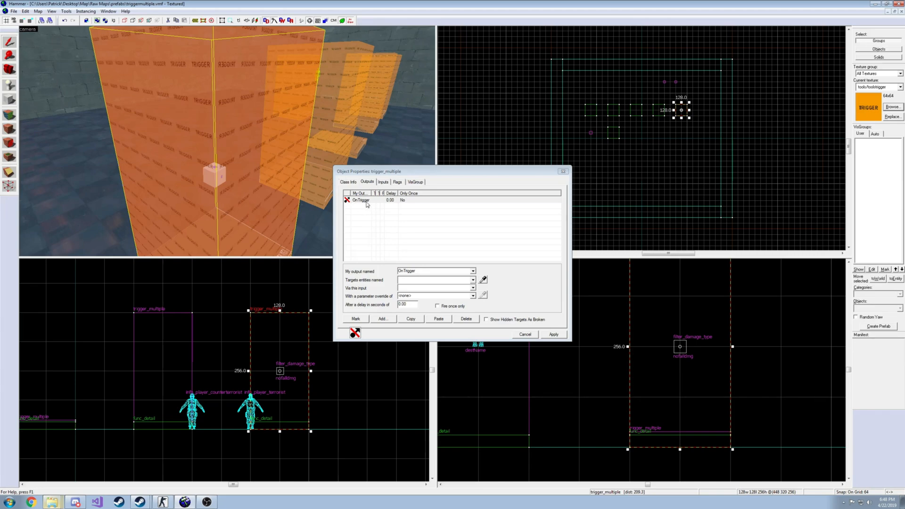
Set the target entity of the OnTrigger output to !activator and apply it.
left_click(403, 281)
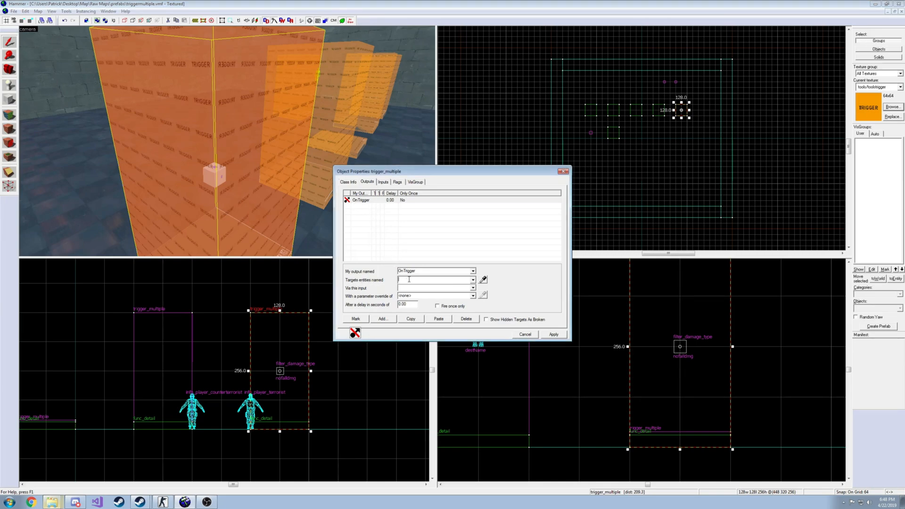
type("!actv")
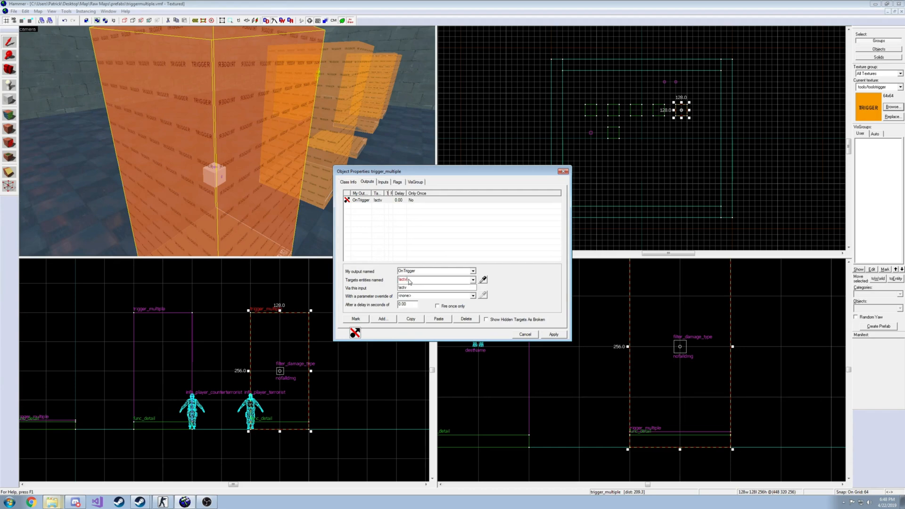
key("BackSpace")
type("ivator")
left_click(555, 336)
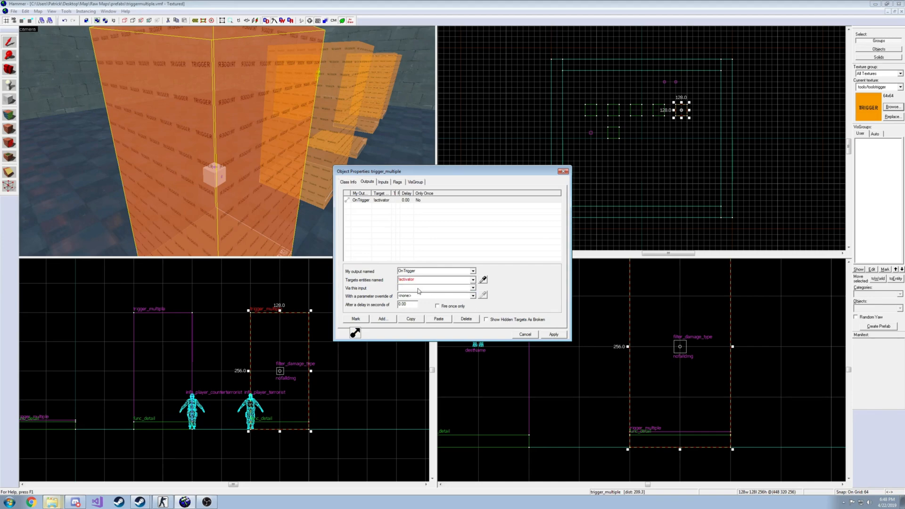
left_click(418, 279)
left_click(418, 280)
left_click_drag(418, 279, 396, 282)
left_click(292, 204)
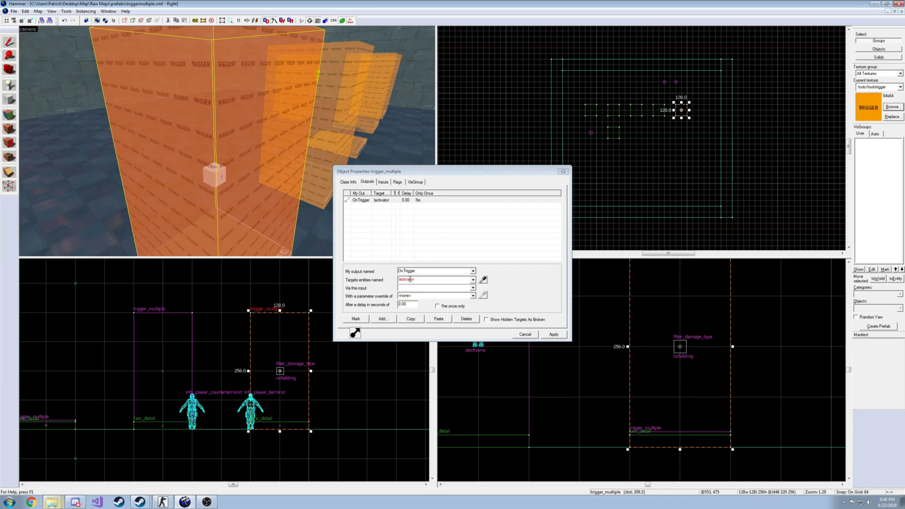
Set the OnTrigger output's input to SetDamageFilter with parameter override nofalldmg, apply it and close the properties.
left_click(423, 288)
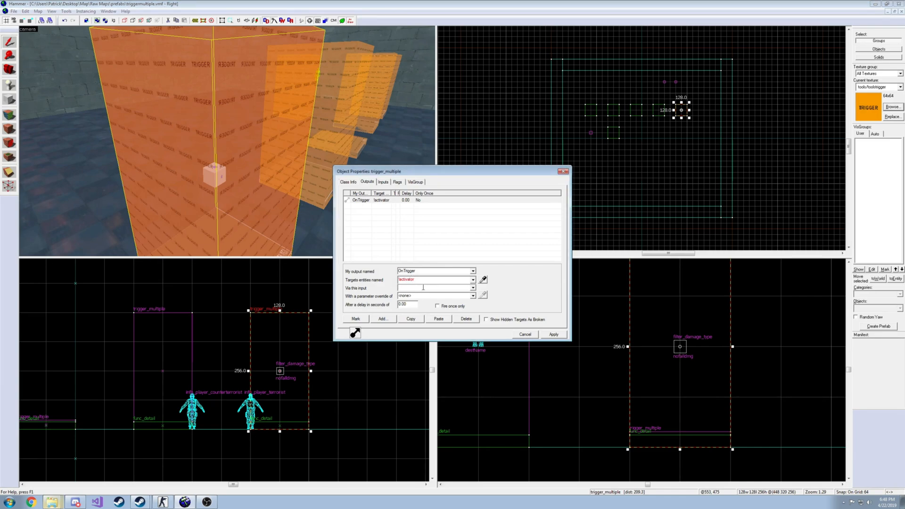
type("SetDamageFilter")
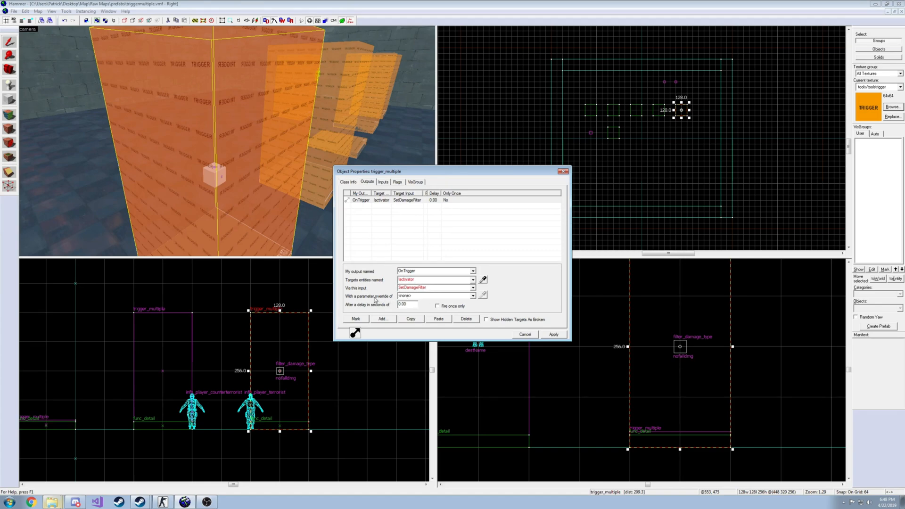
left_click_drag(399, 295, 423, 297)
type("nofalldmg")
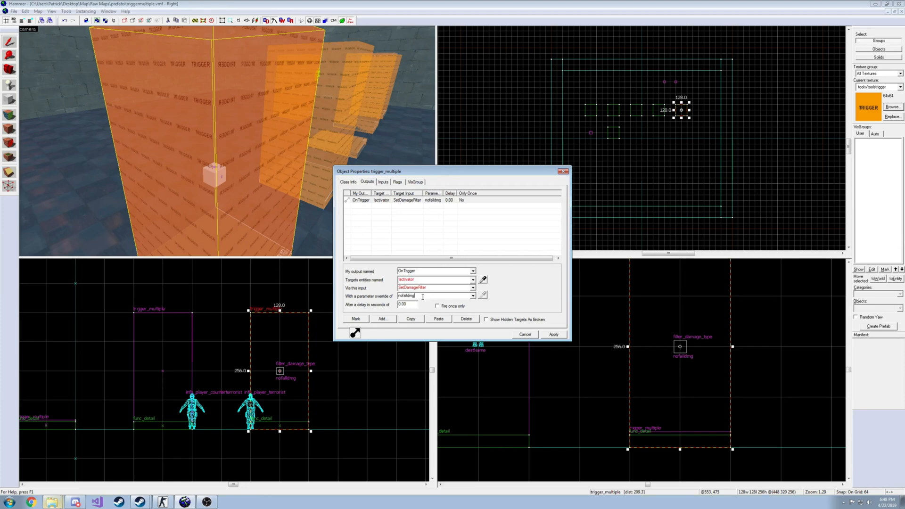
left_click(555, 335)
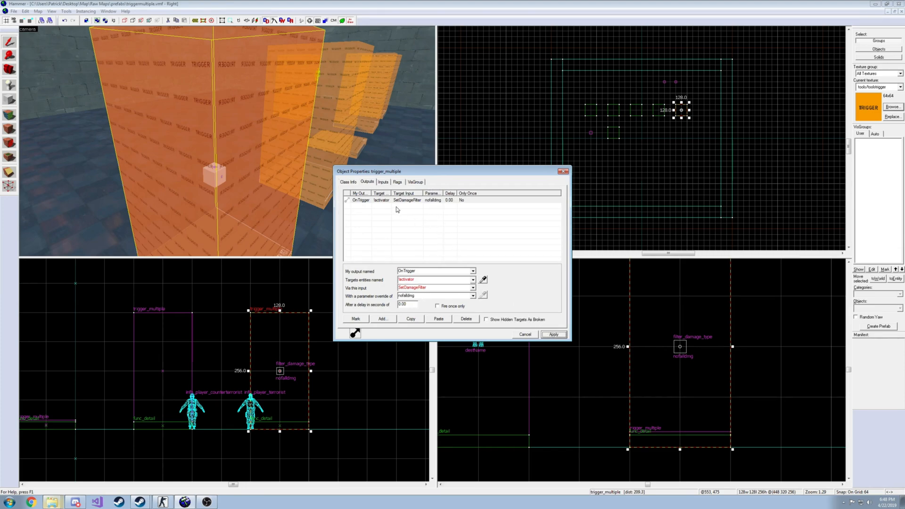
left_click(564, 172)
key("z")
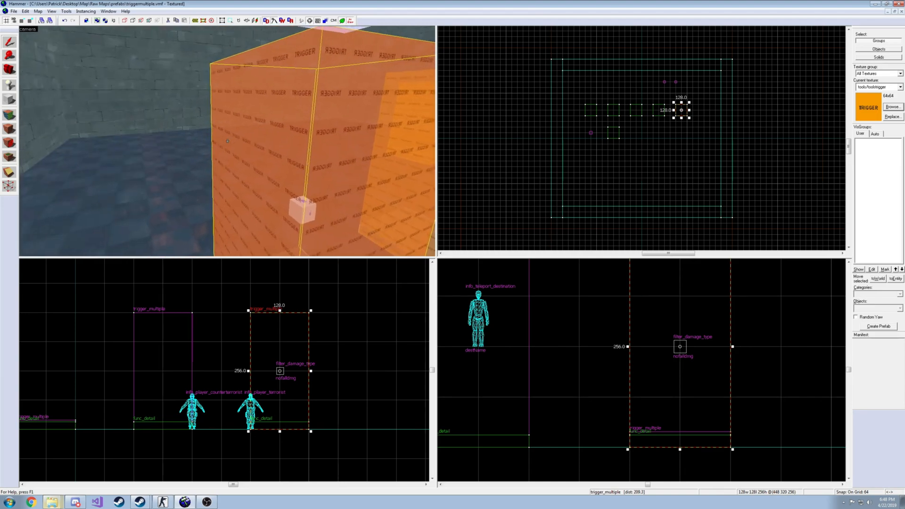
key("d")
key("z")
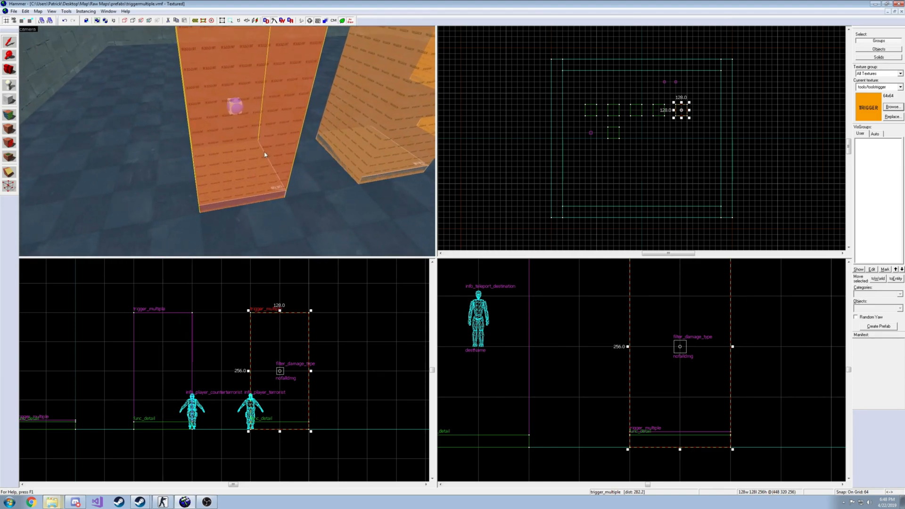
key("z")
key("a")
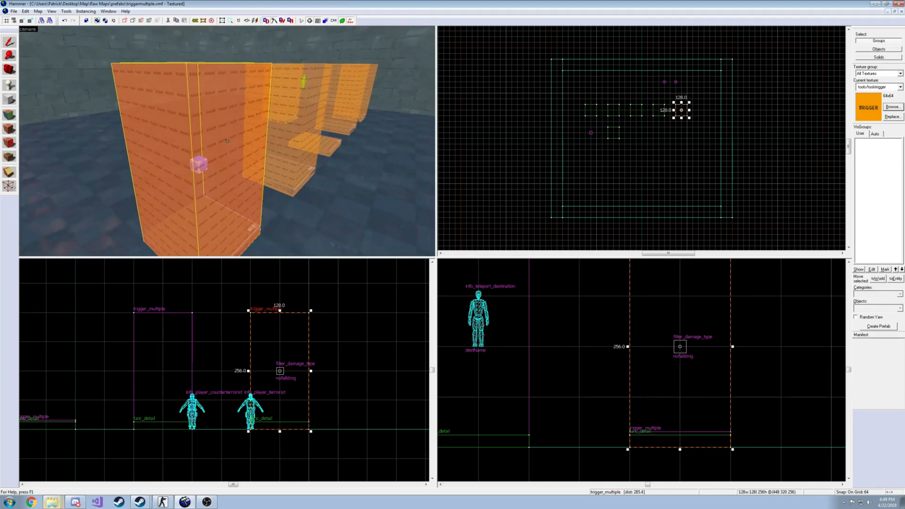
key("d")
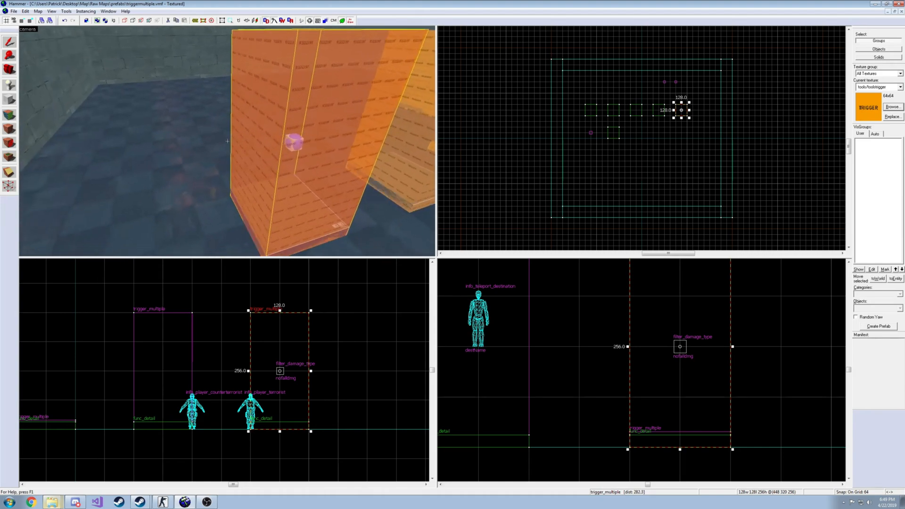
Add two outputs named OnStartTouch and OnEndTouch to the tall trigger_multiple beside the nofalldmg trigger.
key("a")
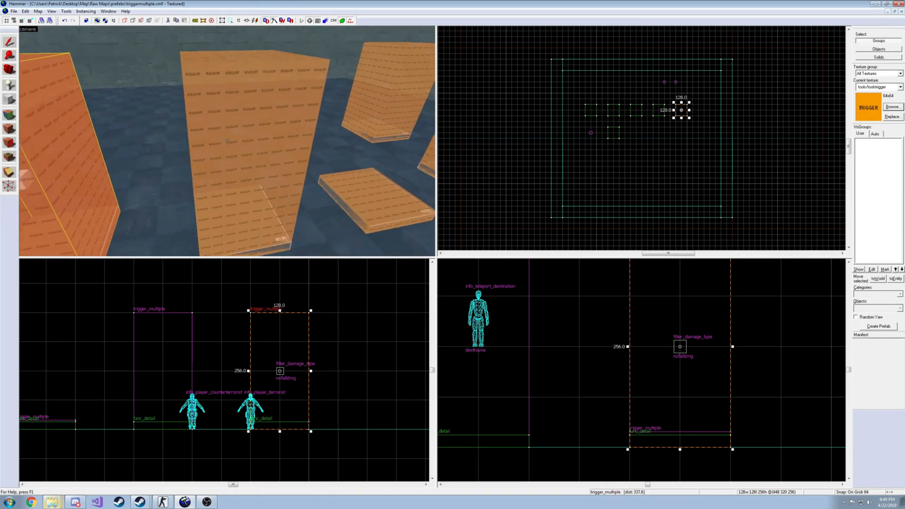
double_click(235, 147)
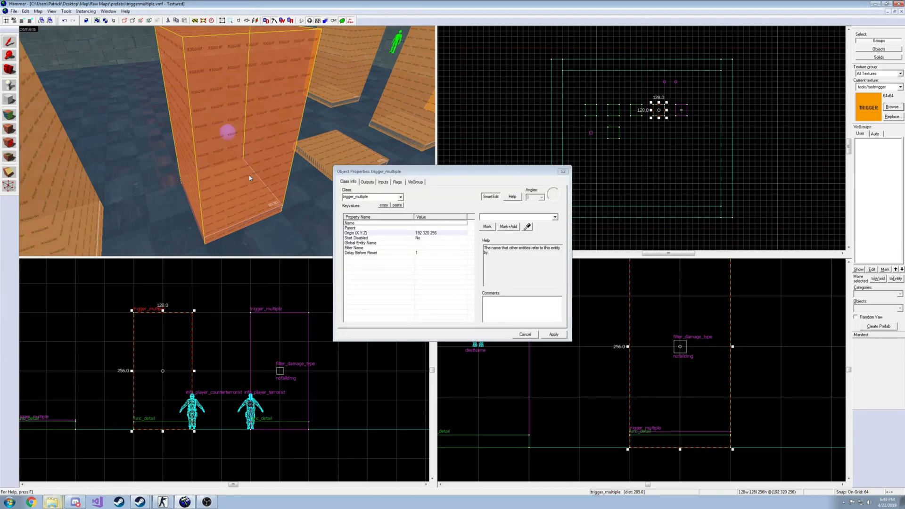
left_click(367, 182)
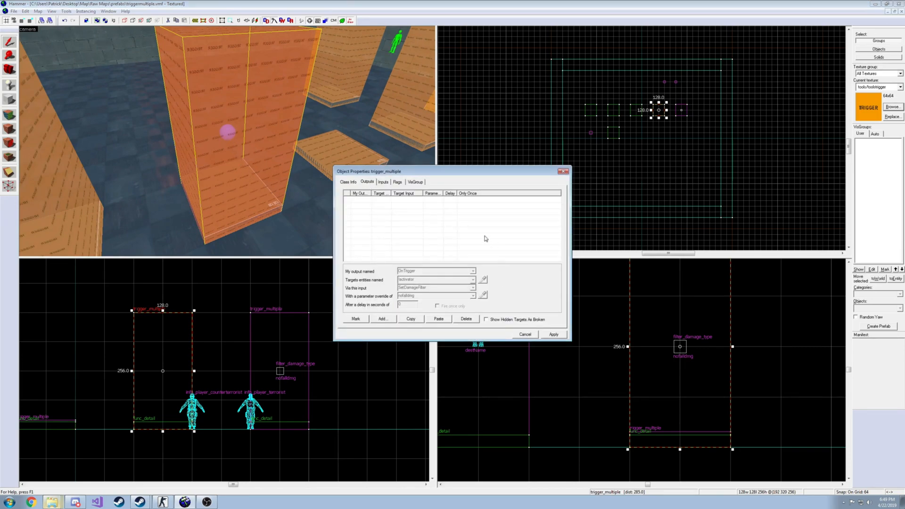
double_click(383, 319)
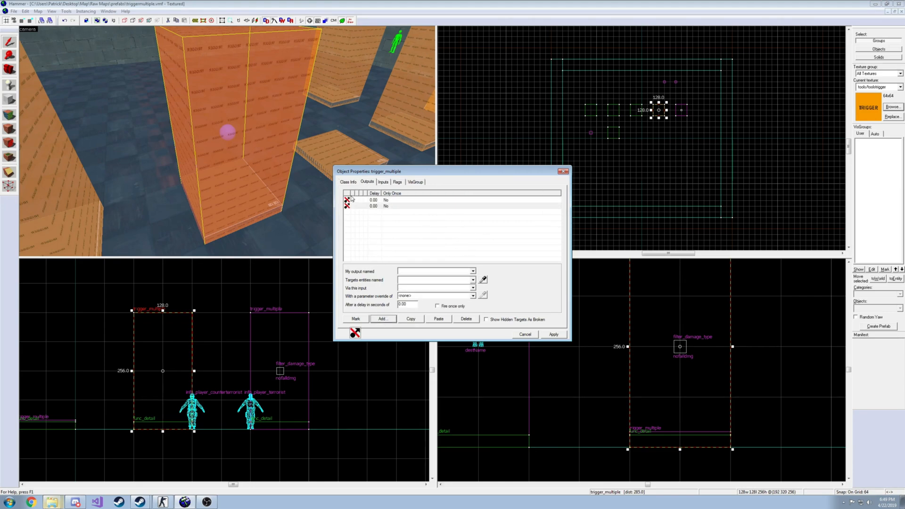
left_click(352, 199)
left_click(405, 272)
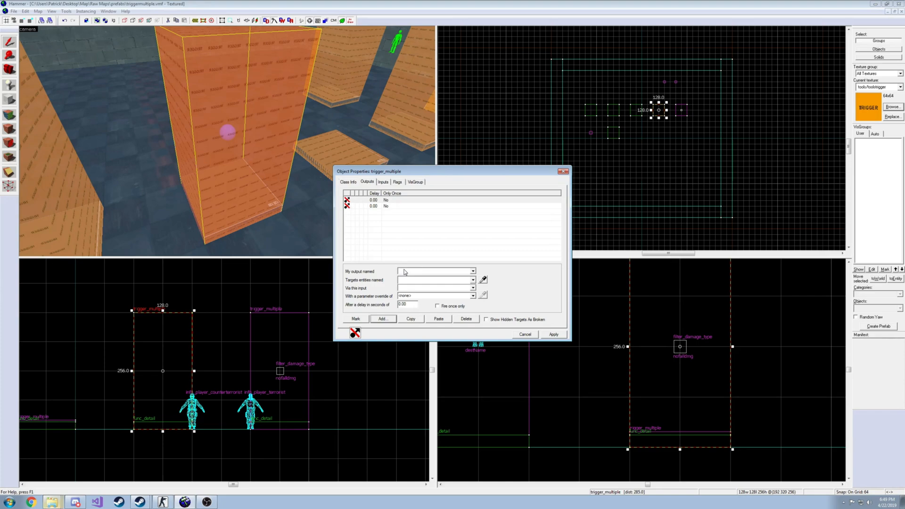
type("OnStartTouch")
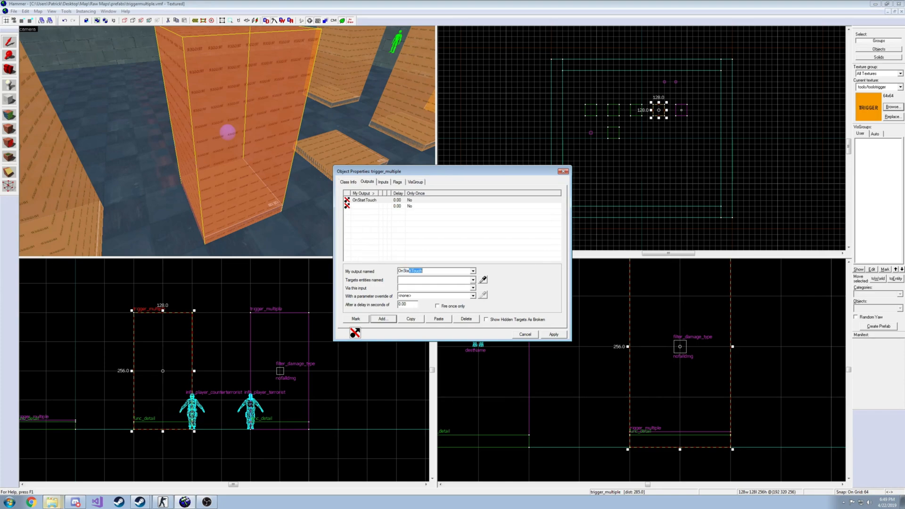
left_click(376, 206)
left_click(418, 272)
type("On")
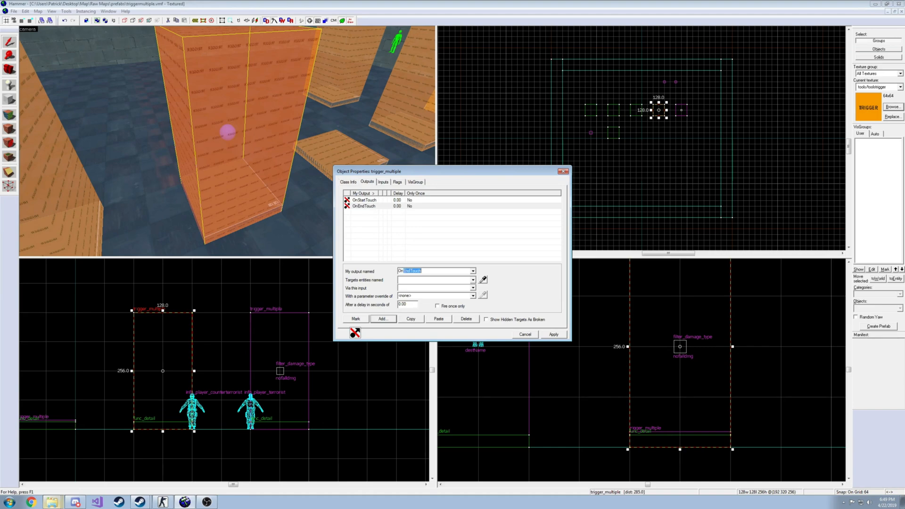
left_click(372, 203)
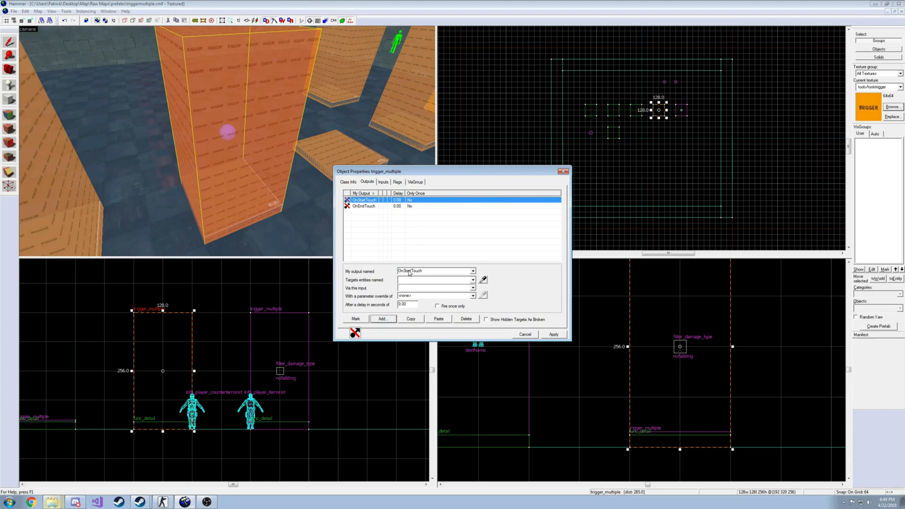
left_click(292, 241)
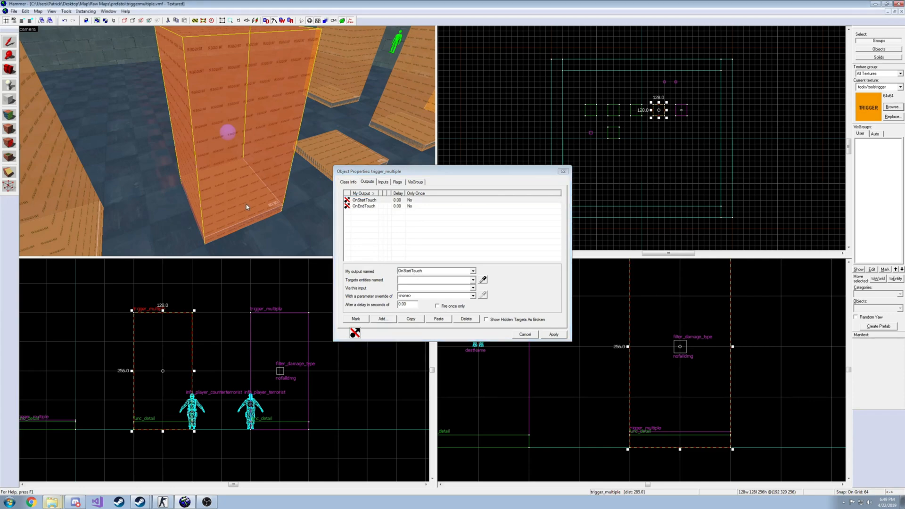
left_click(370, 206)
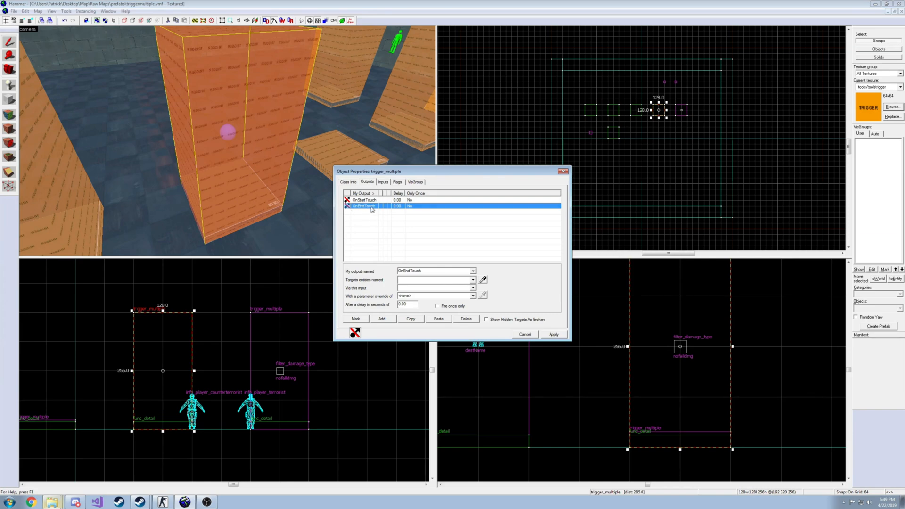
left_click(314, 241)
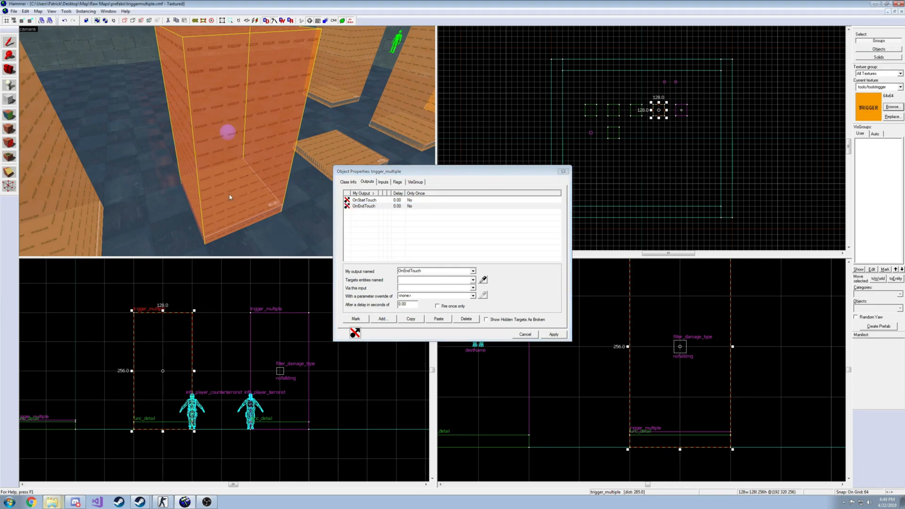
Set the target entity of the OnStartTouch output to !activator.
left_click(380, 201)
left_click(413, 280)
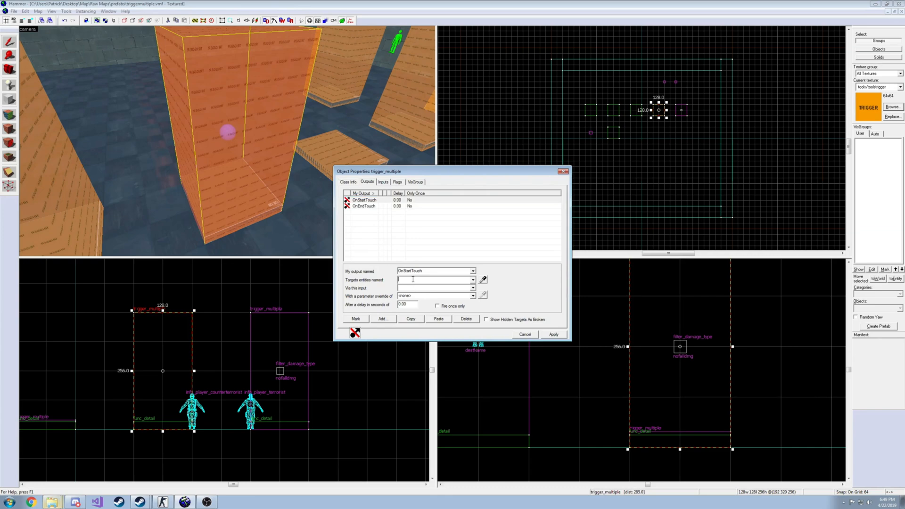
type("!a")
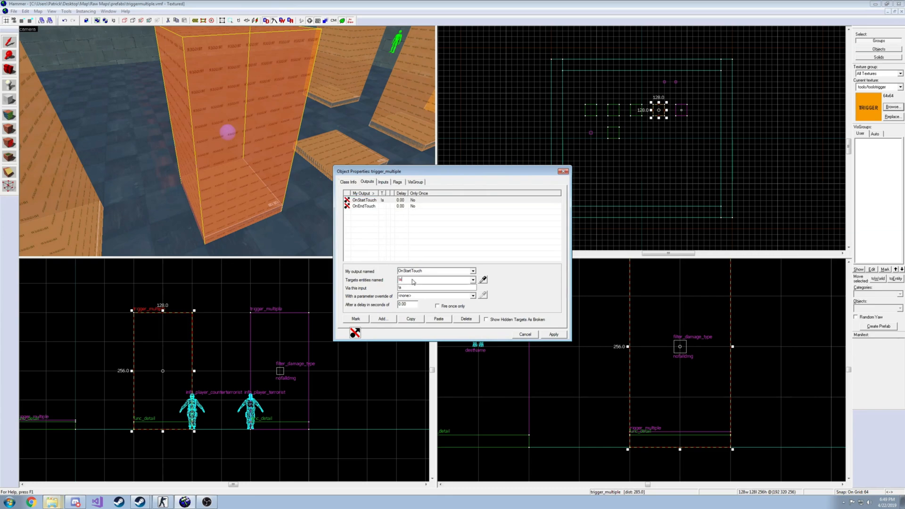
type("ctivator")
Set the OnStartTouch output's input to AddOutput with parameter override gravity -1 and apply it.
left_click(436, 286)
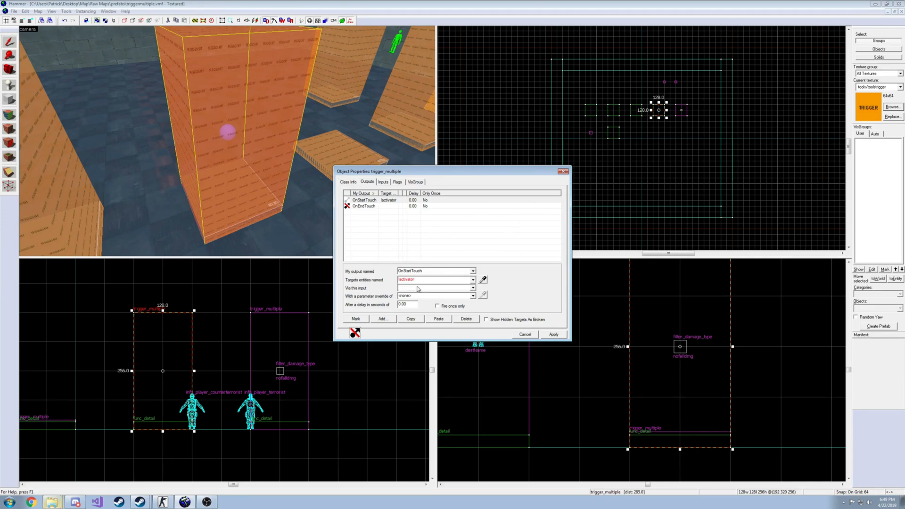
type("AddOutput")
key("Tab")
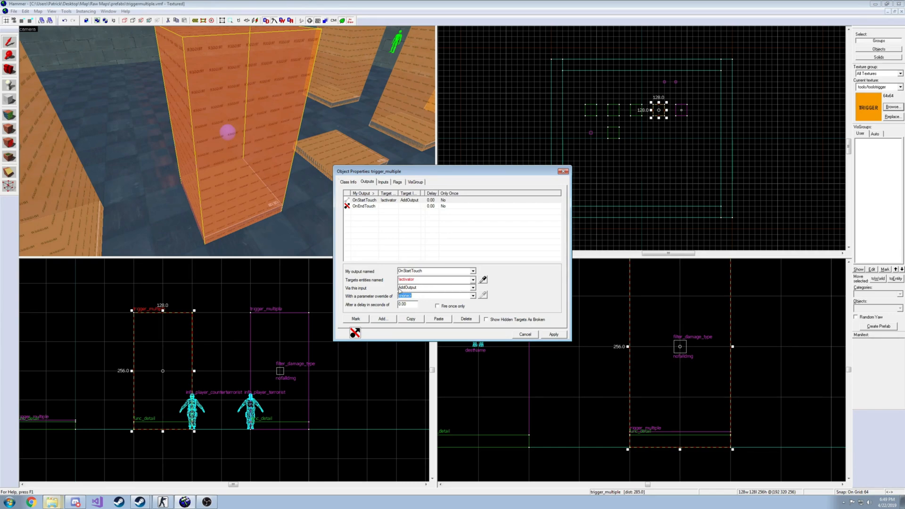
type("<n")
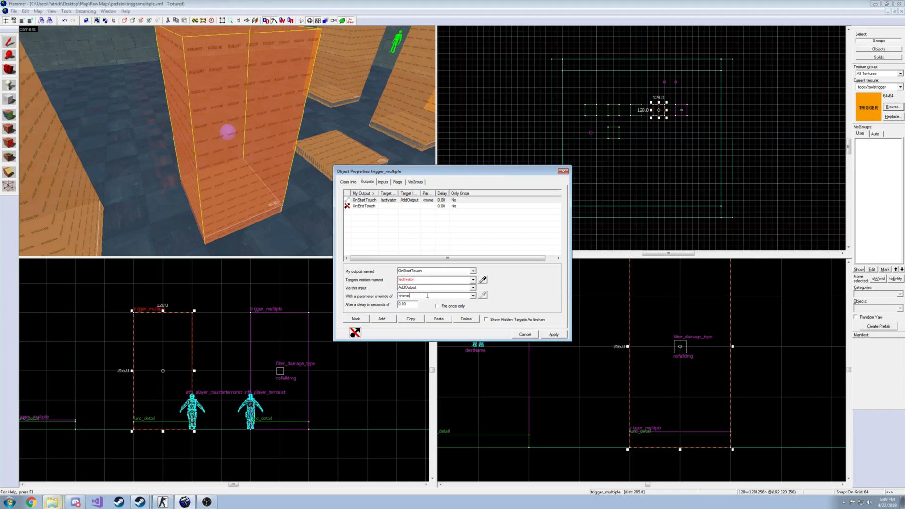
key("BackSpace")
key("BackSpace")
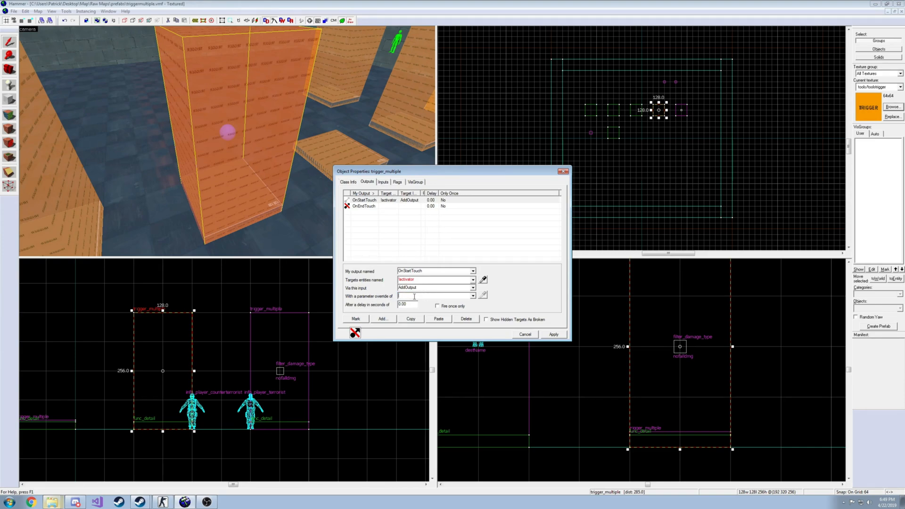
type("gravity -1")
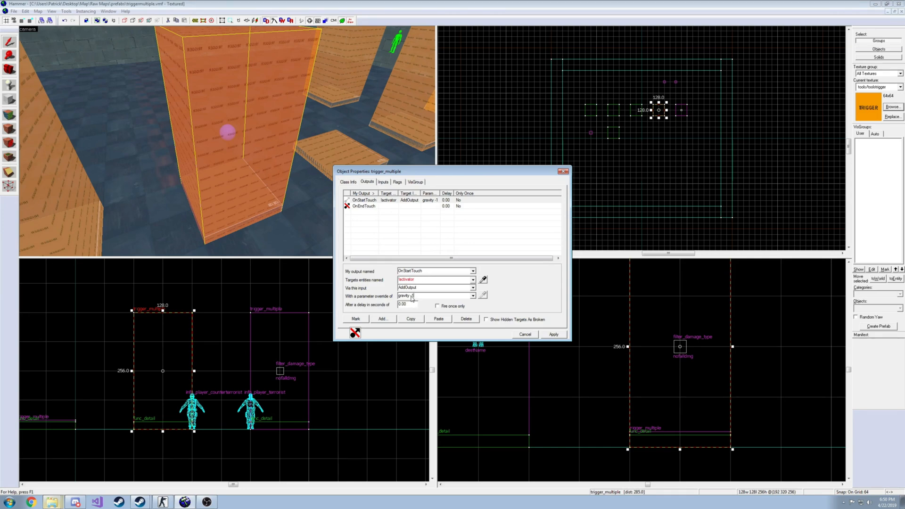
left_click(271, 238)
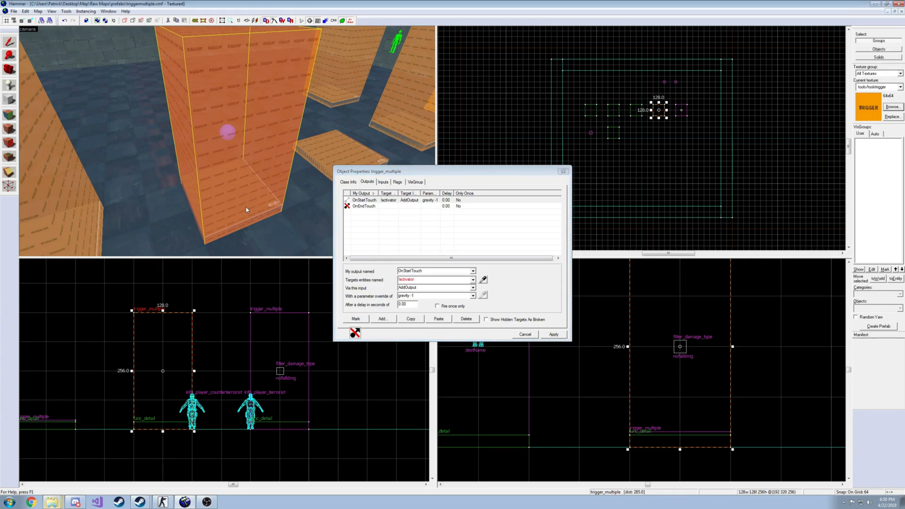
left_click(554, 335)
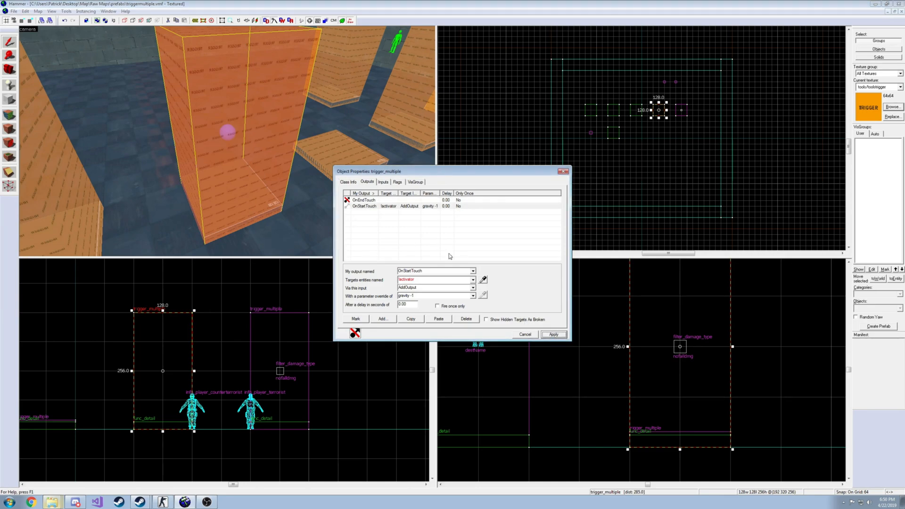
left_click(322, 208)
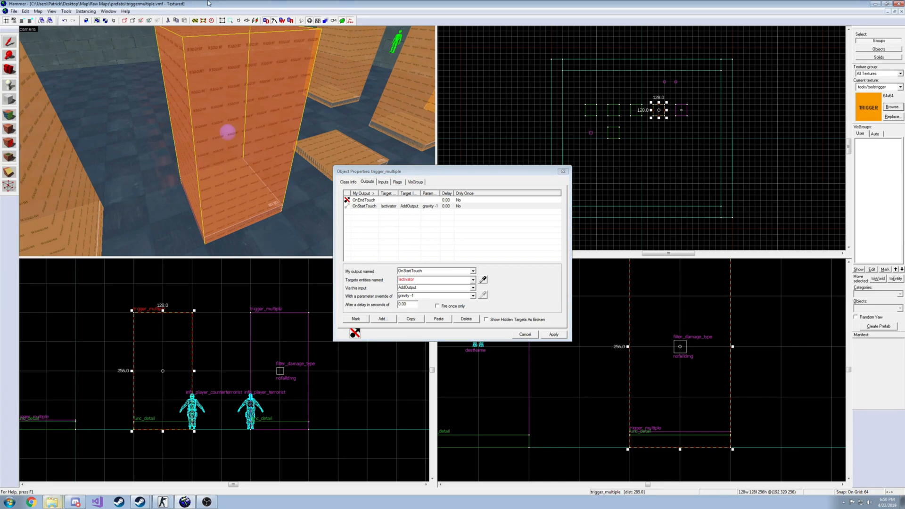
Set the OnEndTouch output to target !activator via AddOutput with parameter override gravity 1, apply it and close the properties.
left_click(362, 200)
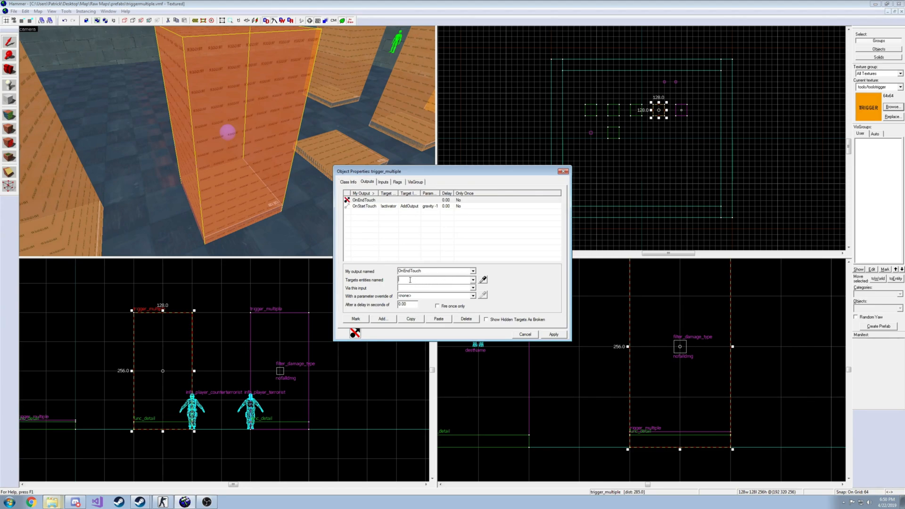
left_click(230, 174)
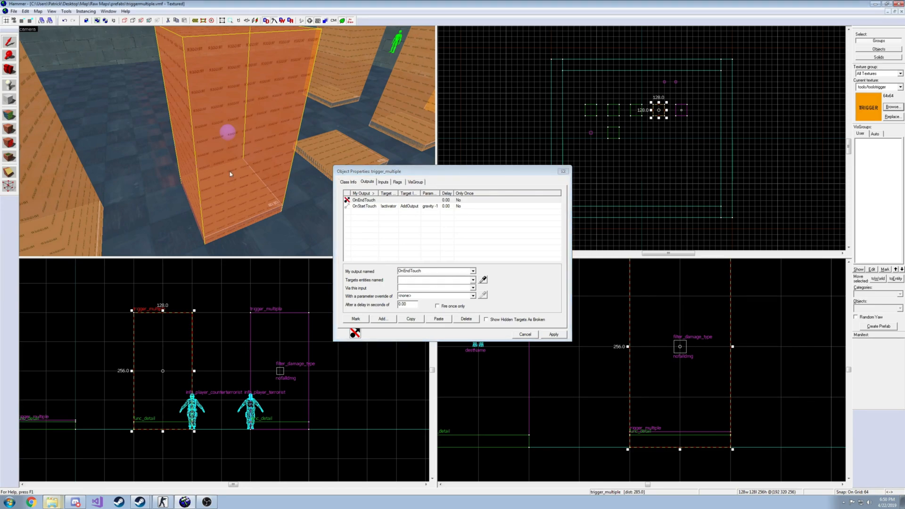
left_click(423, 280)
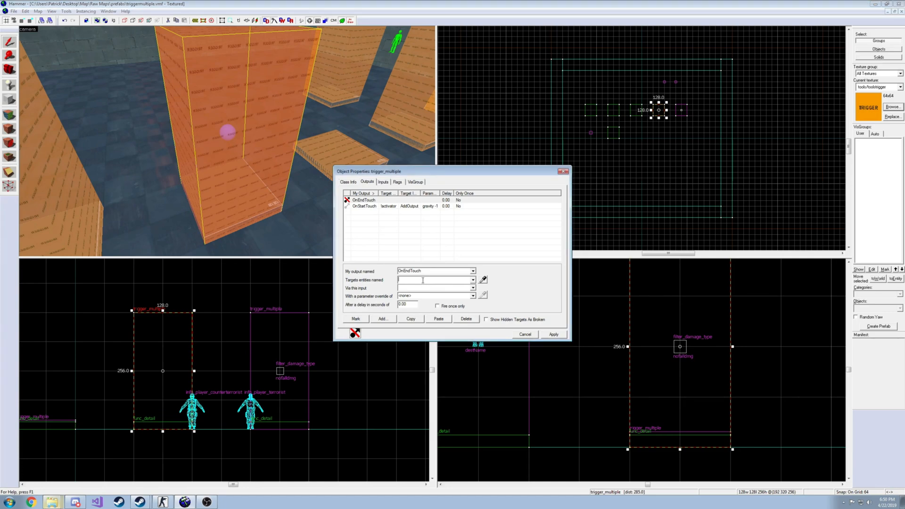
type("!activatora")
key("Tab")
type("gra")
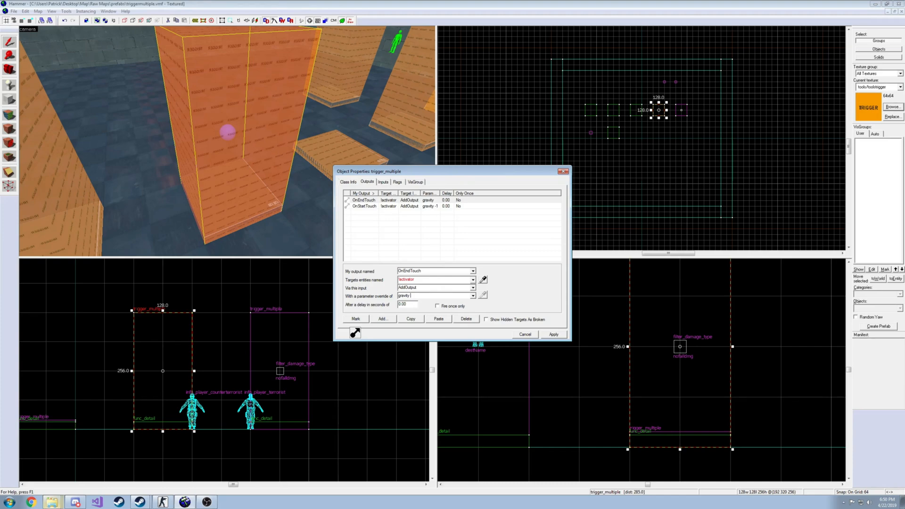
left_click(554, 335)
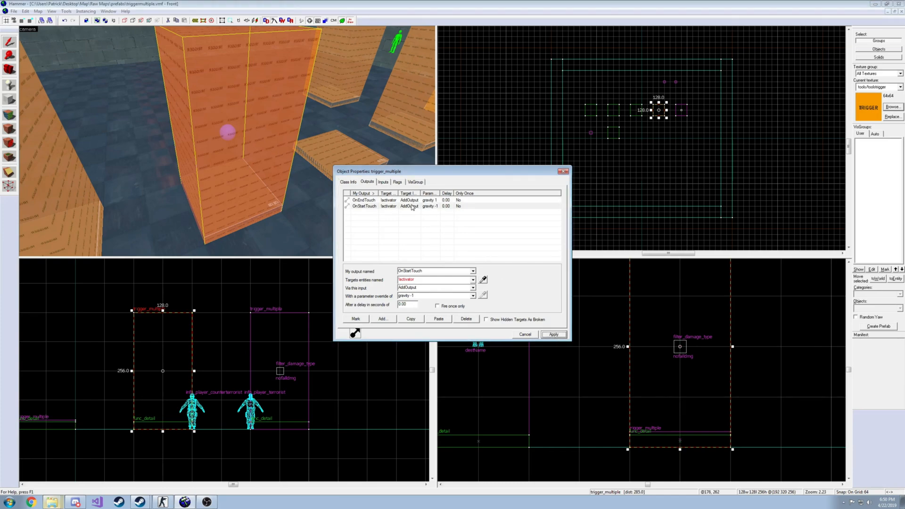
left_click(397, 201)
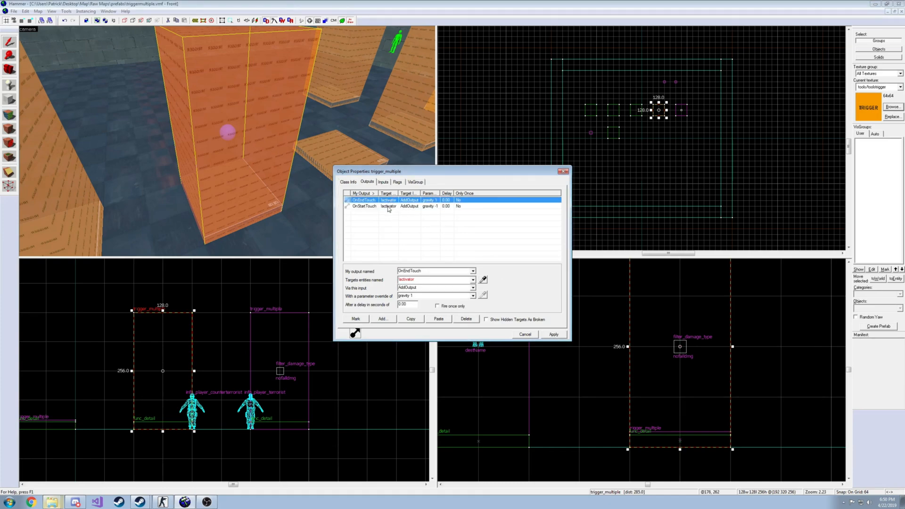
left_click(227, 157)
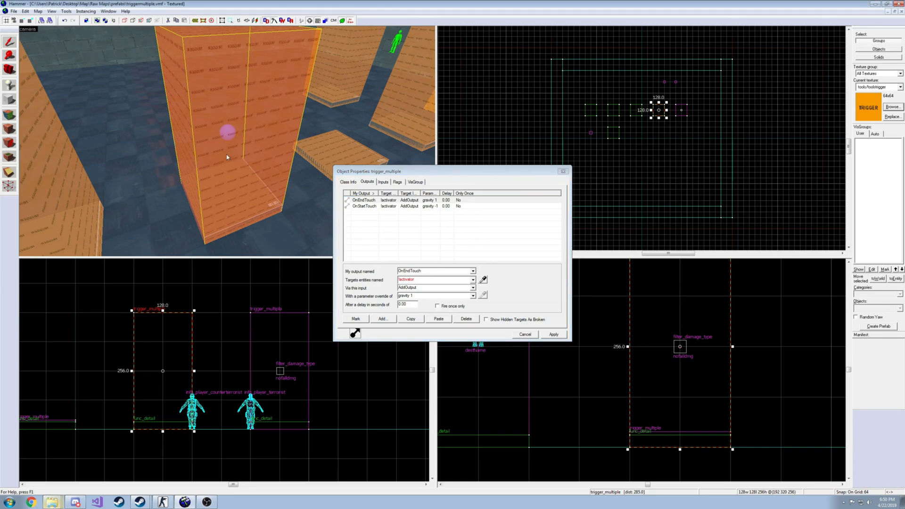
left_click(564, 171)
Open the object properties of the flat trigger_multiple pad lying on the floor.
key("z")
key("s")
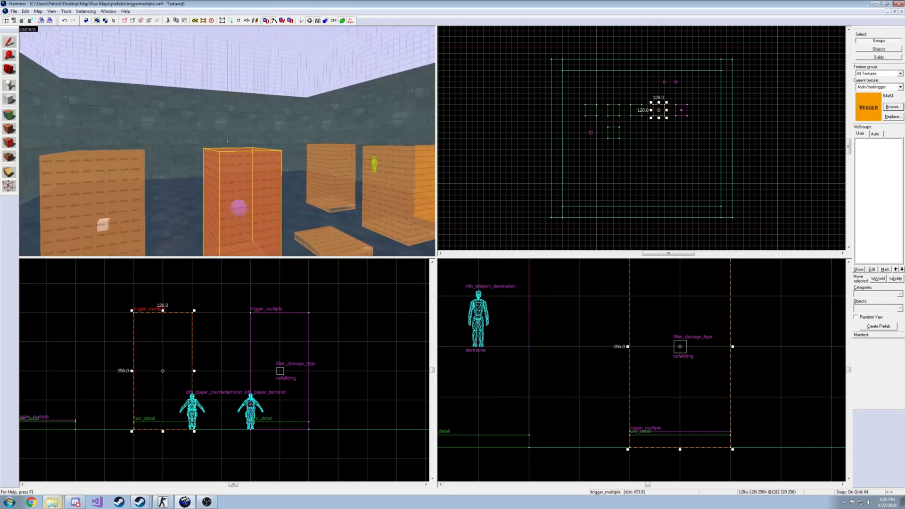
key("d")
key("w")
key("d")
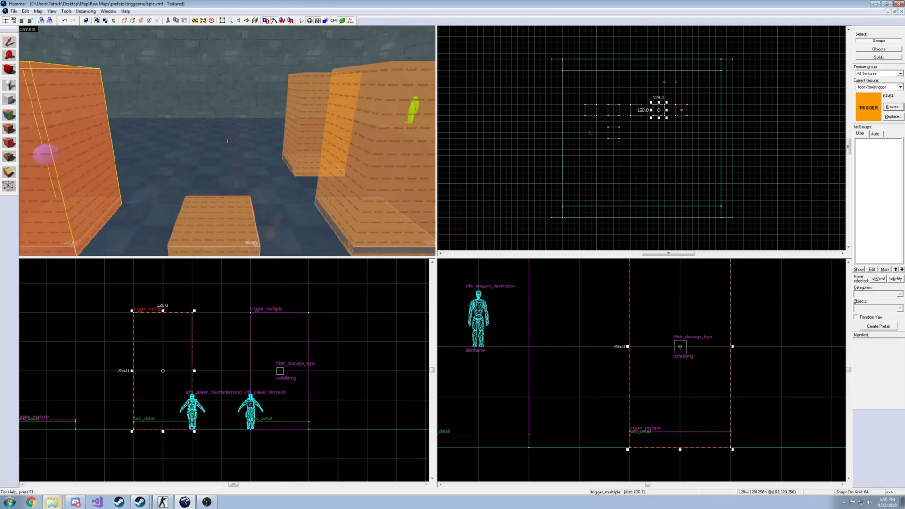
key("w")
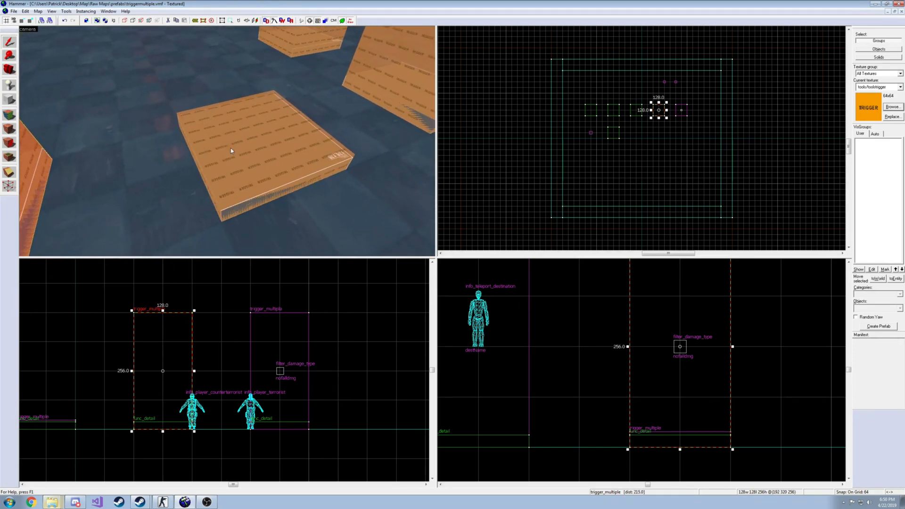
key("z")
left_click(268, 180)
double_click(268, 180)
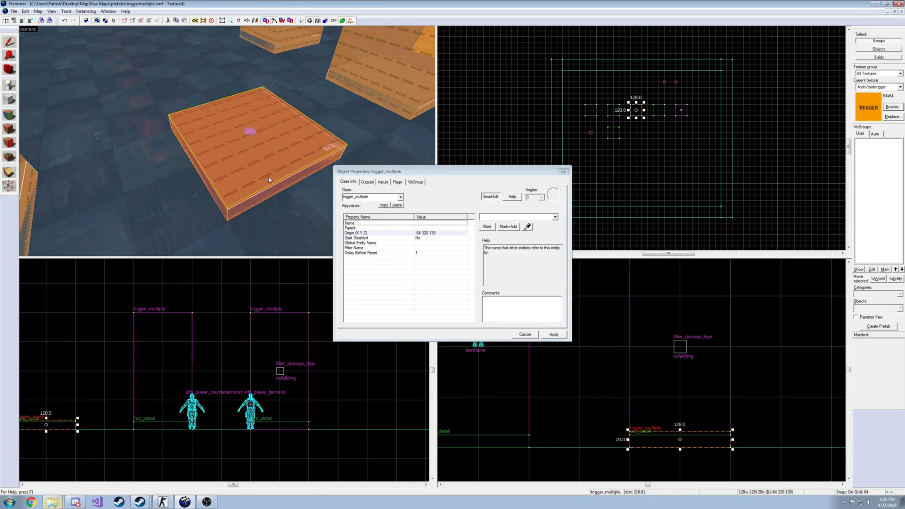
key("z")
key("d")
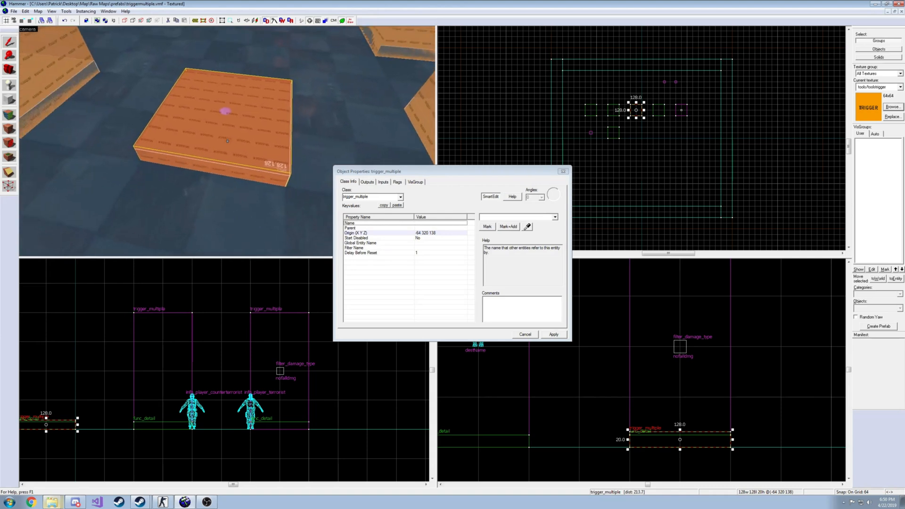
key("z")
key("z")
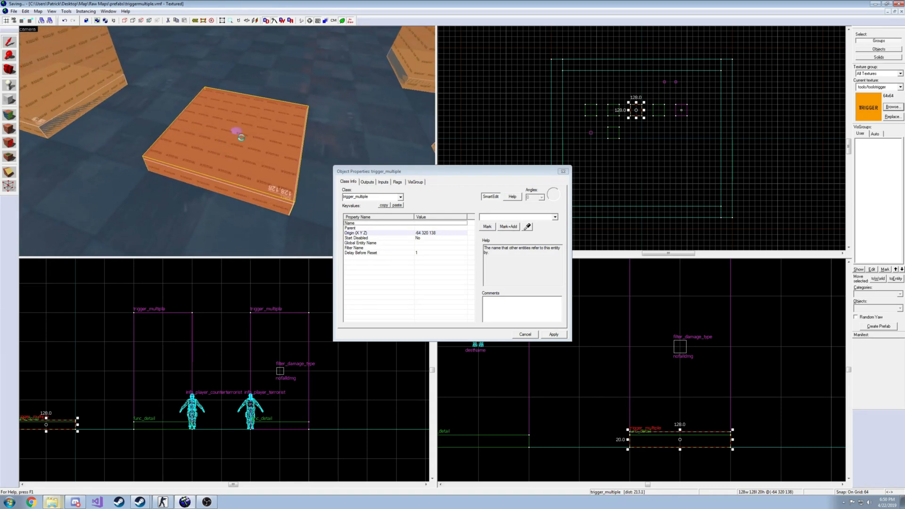
key("a")
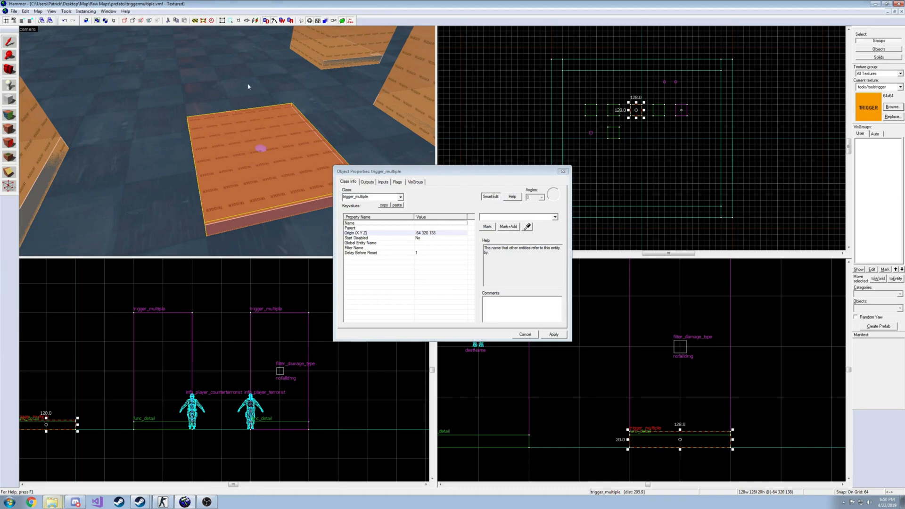
Add an OnEndTouch output to the flat trigger_multiple pad.
key("z")
key("w")
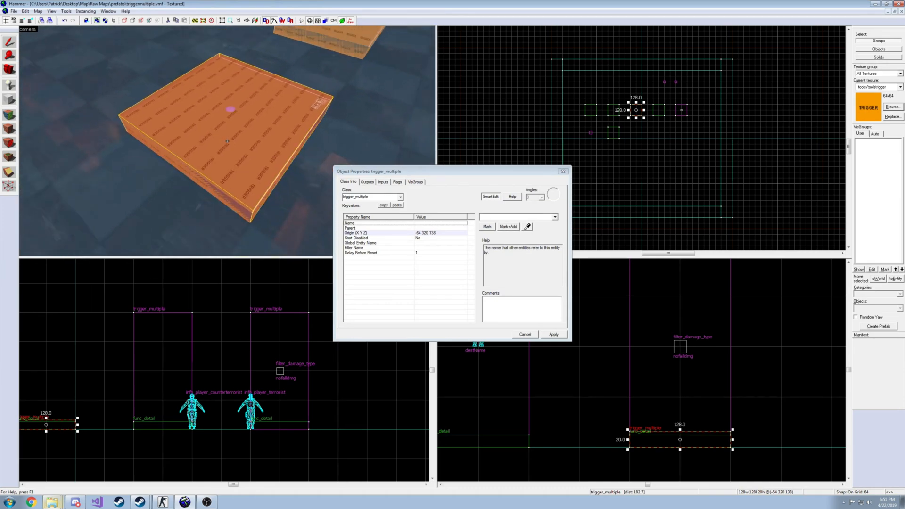
key("w")
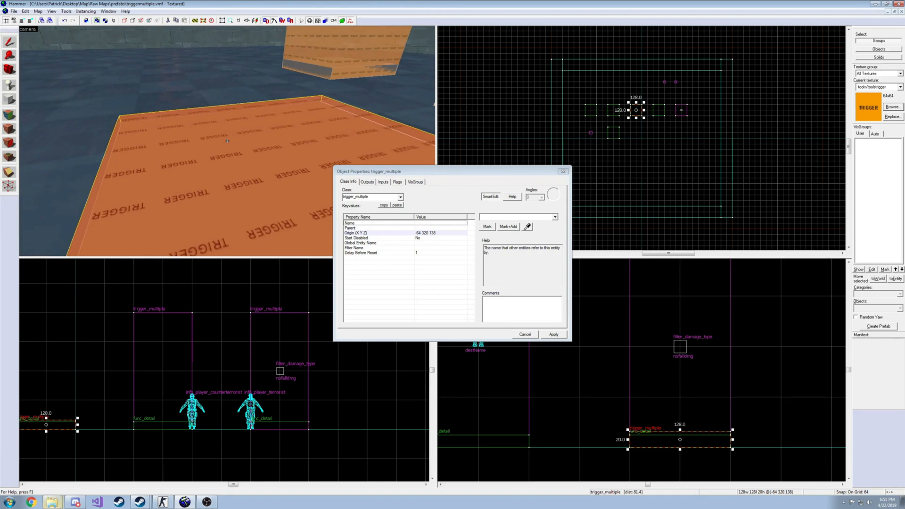
key("w")
key("s")
key("a")
key("z")
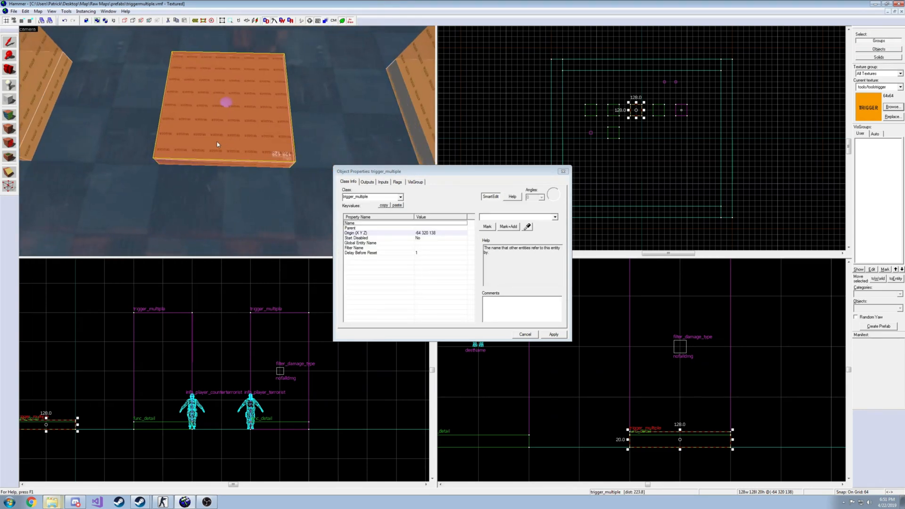
left_click(366, 182)
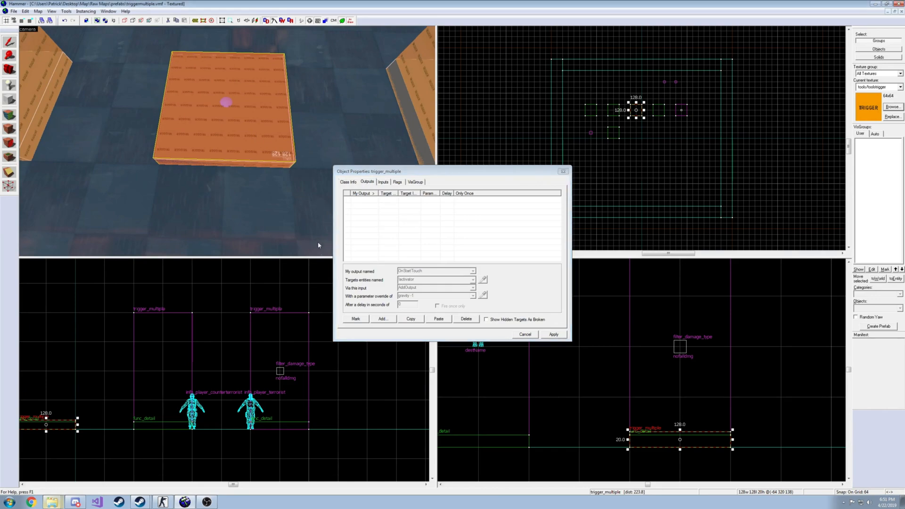
left_click(387, 319)
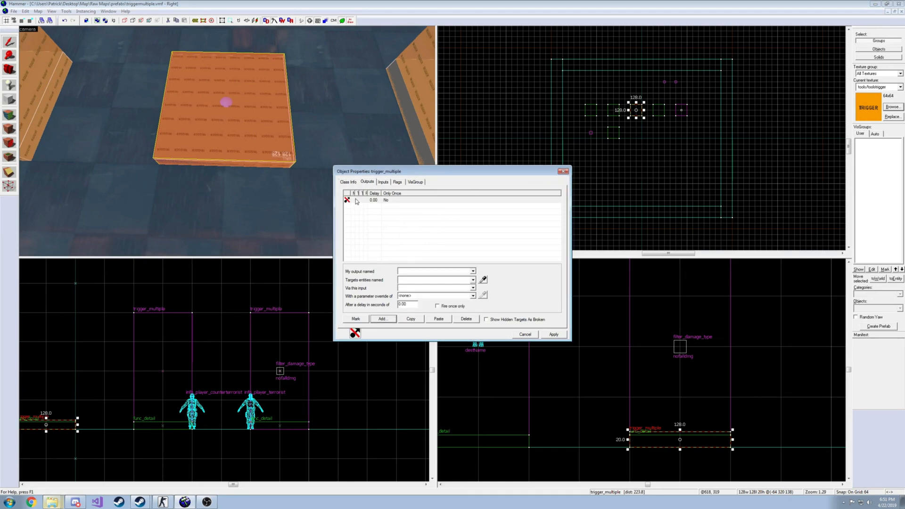
type("OnEndTouch")
key("Tab")
Set the target entity of the pad's OnEndTouch output to !activator.
left_click(261, 125)
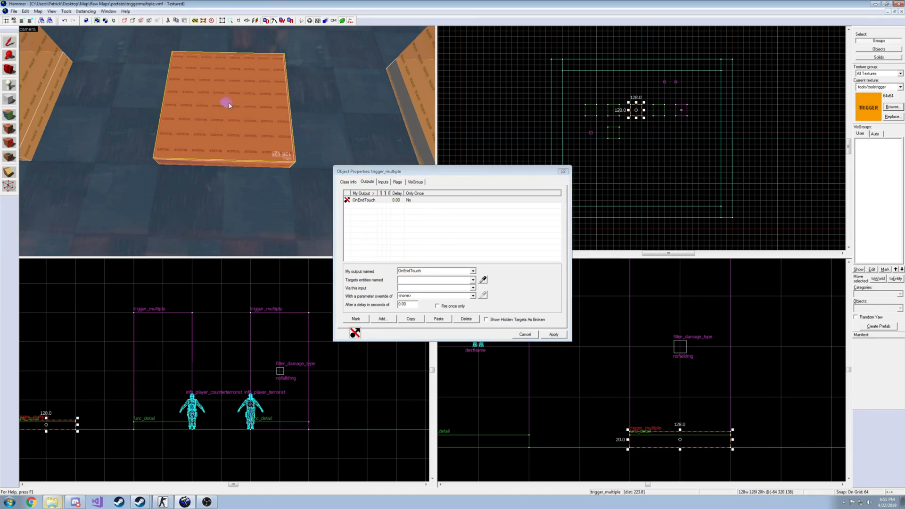
key("z")
key("w")
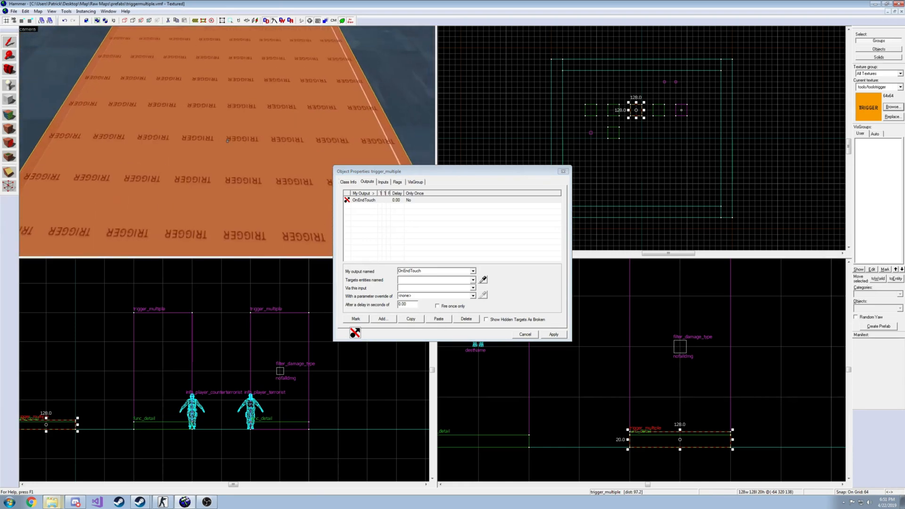
key("s")
key("z")
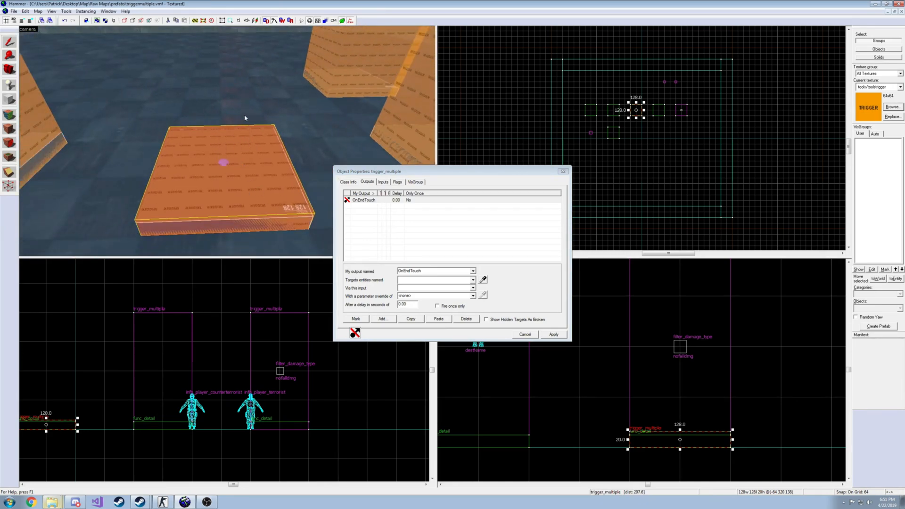
left_click(413, 279)
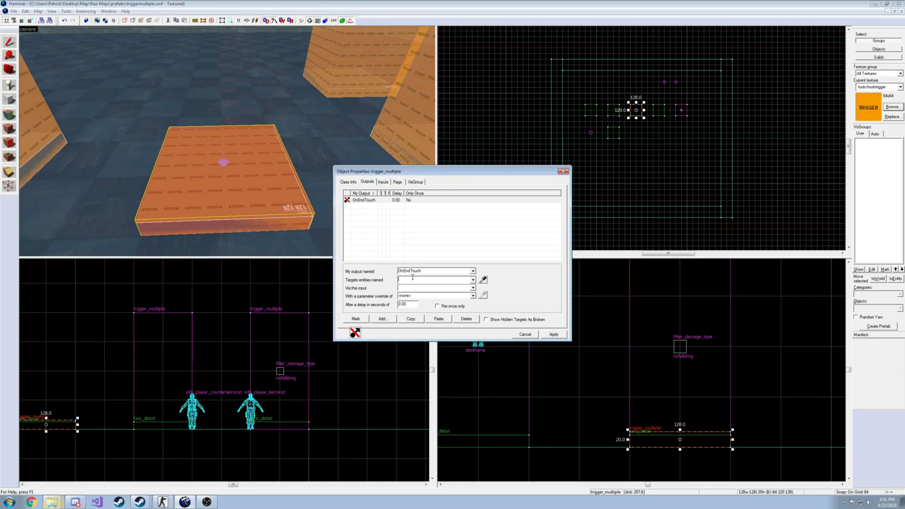
type("!act")
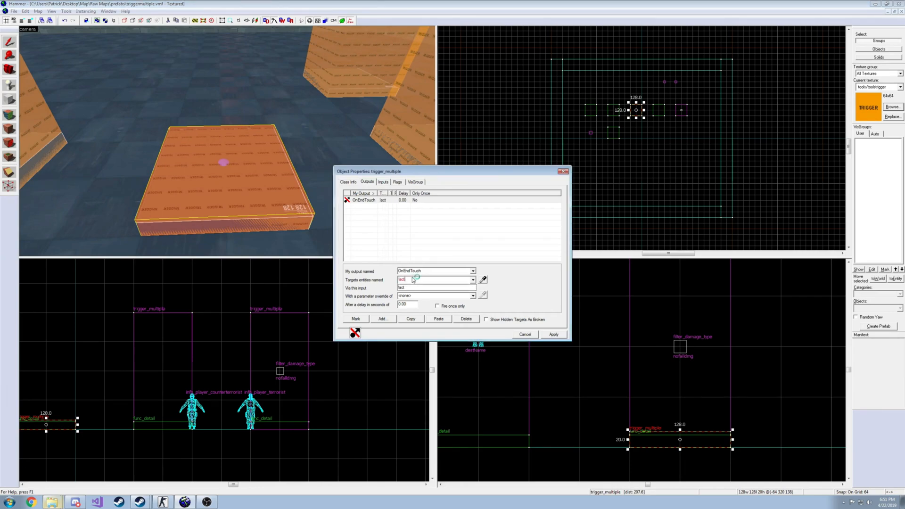
type("ivator")
Set the output's input to AddOutput with parameter override basevelocity 0 0 500, apply it and close the properties.
left_click(424, 288)
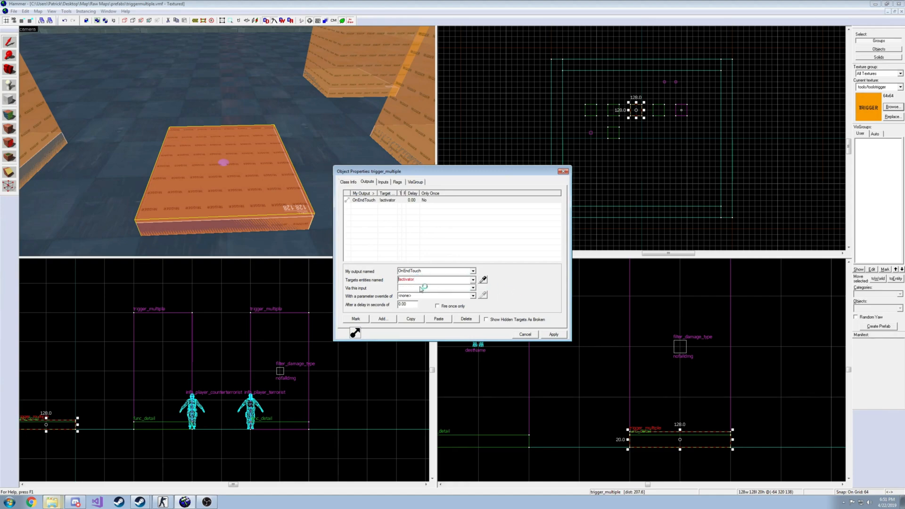
type("AddOutput")
key("Tab")
key("BackSpace")
type("b")
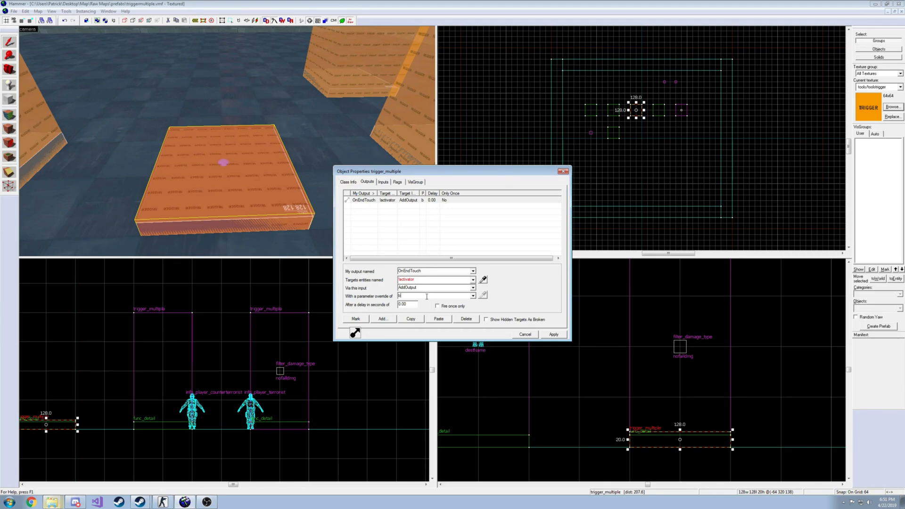
type("asevelocity 0 0 500")
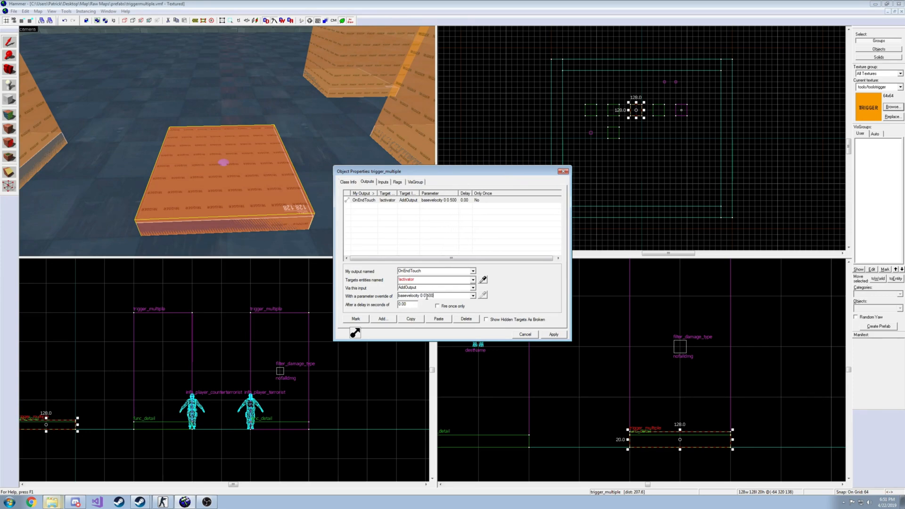
left_click(555, 335)
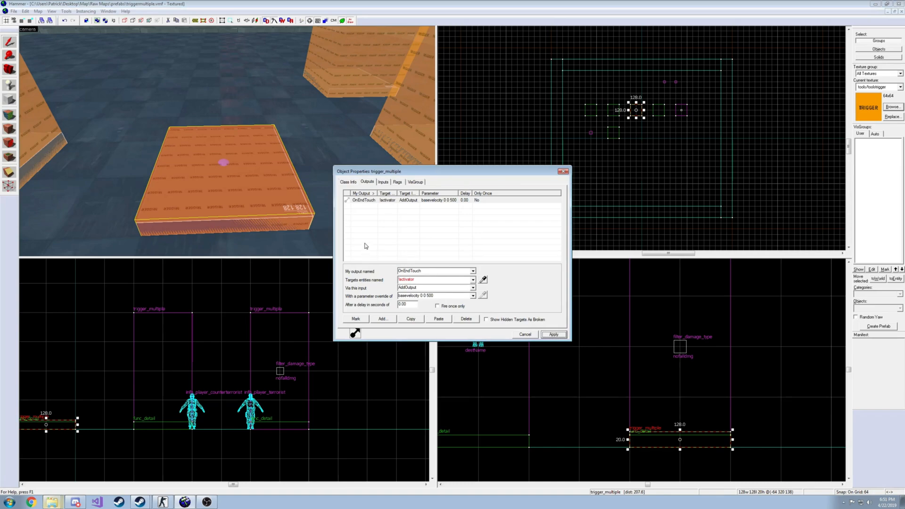
left_click(564, 172)
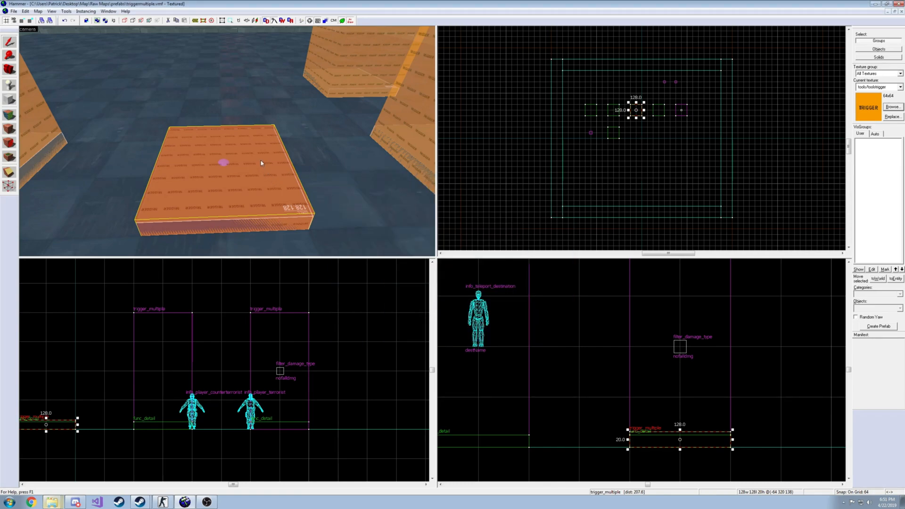
Examine the trigger_teleport's remote destination setting and the name of its info_teleport_destination.
key("z")
key("a")
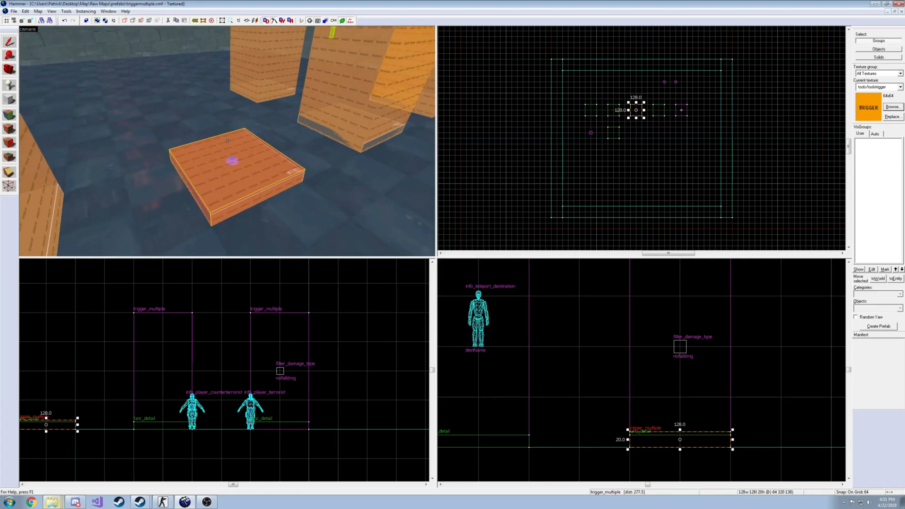
key("s")
key("a")
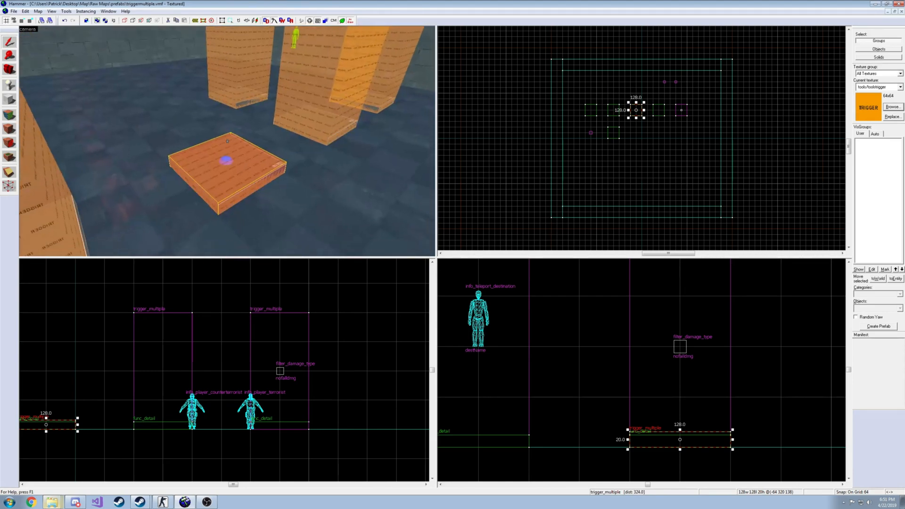
key("s")
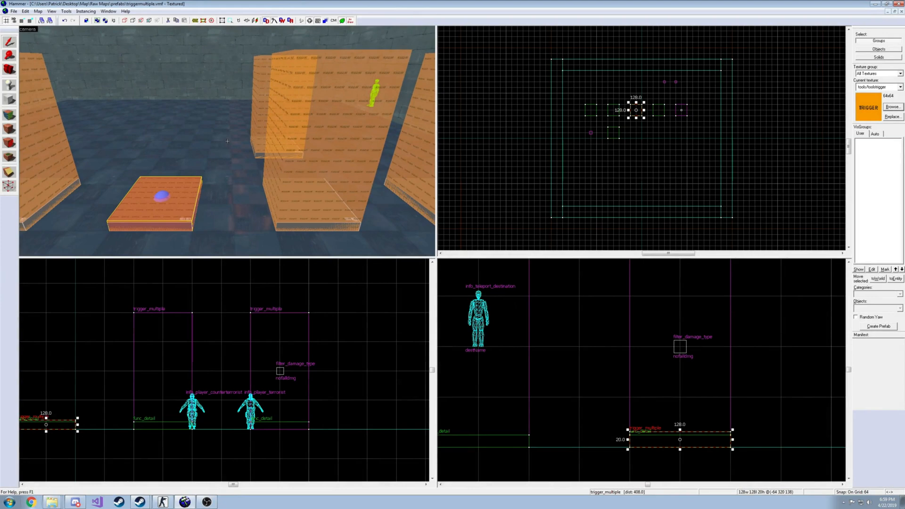
key("w")
key("w")
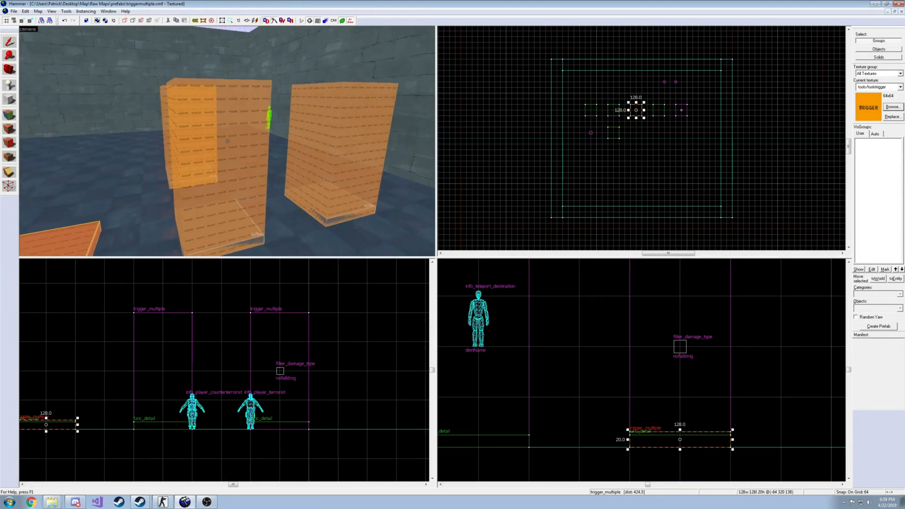
key("z")
key("w")
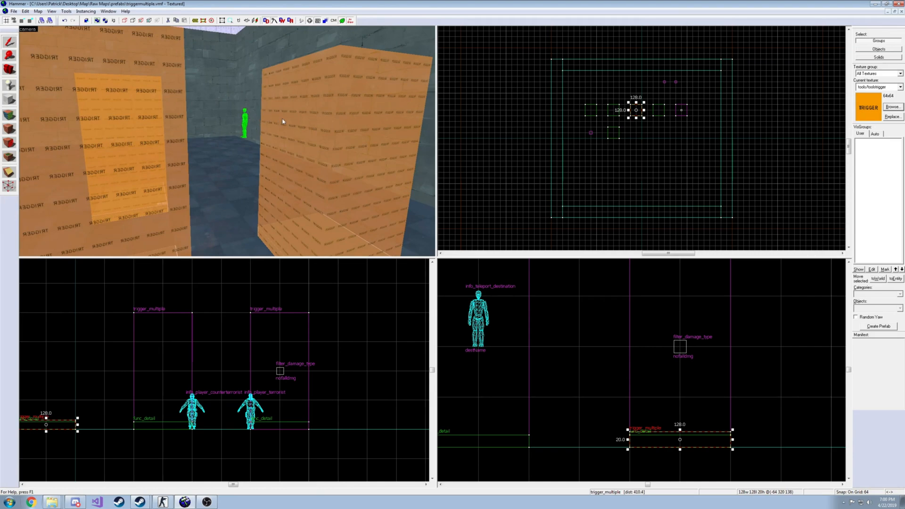
double_click(323, 163)
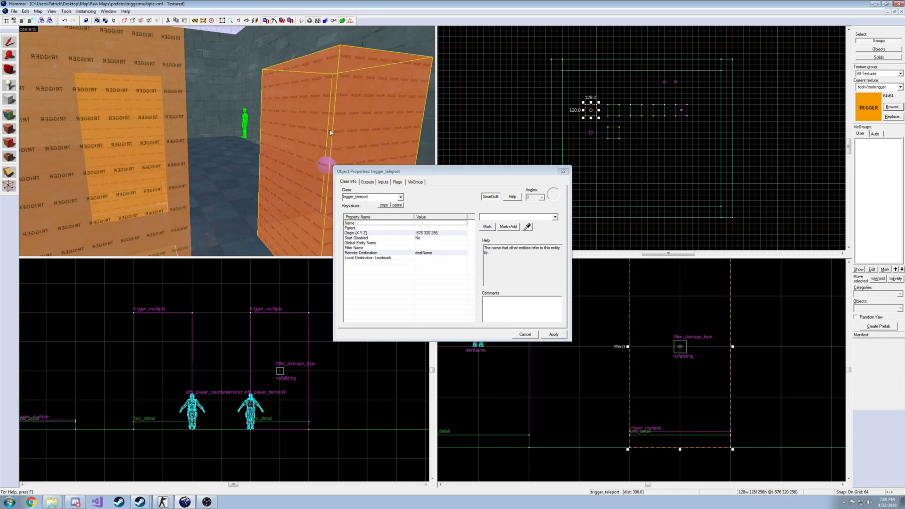
left_click(244, 120)
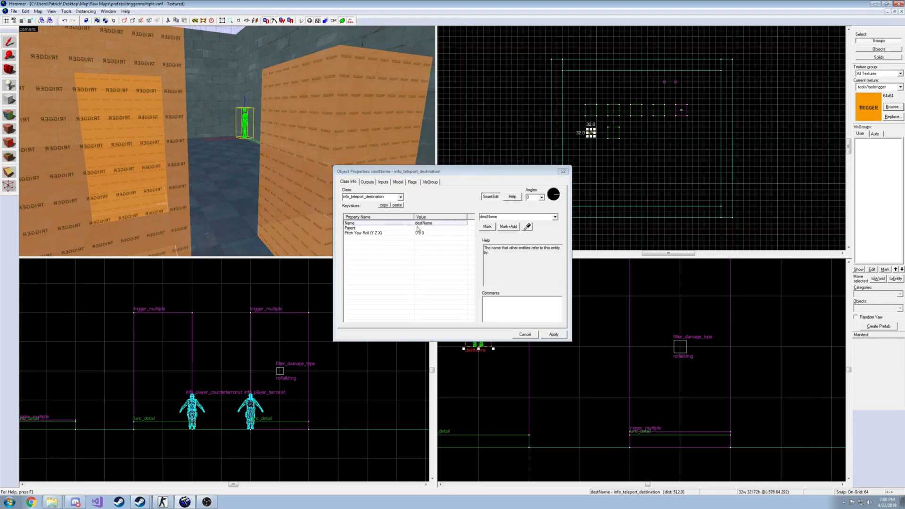
left_click(563, 171)
Place an info_player_terrorist entity on the floor inside the trigger_teleport volume.
left_click(384, 152)
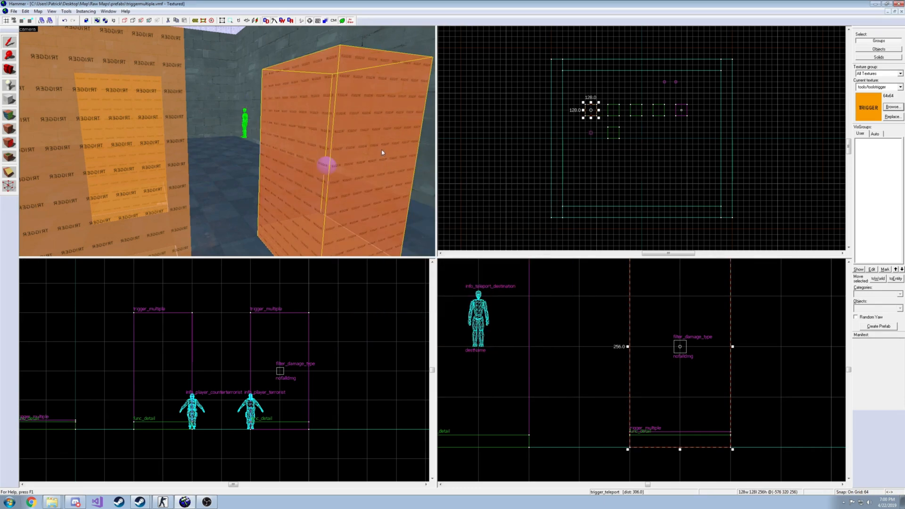
key("z")
key("d")
key("s")
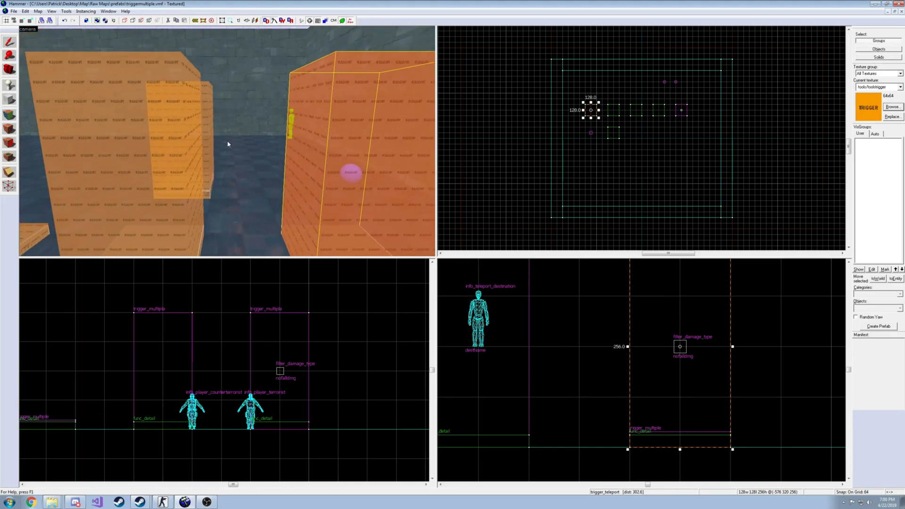
key("z")
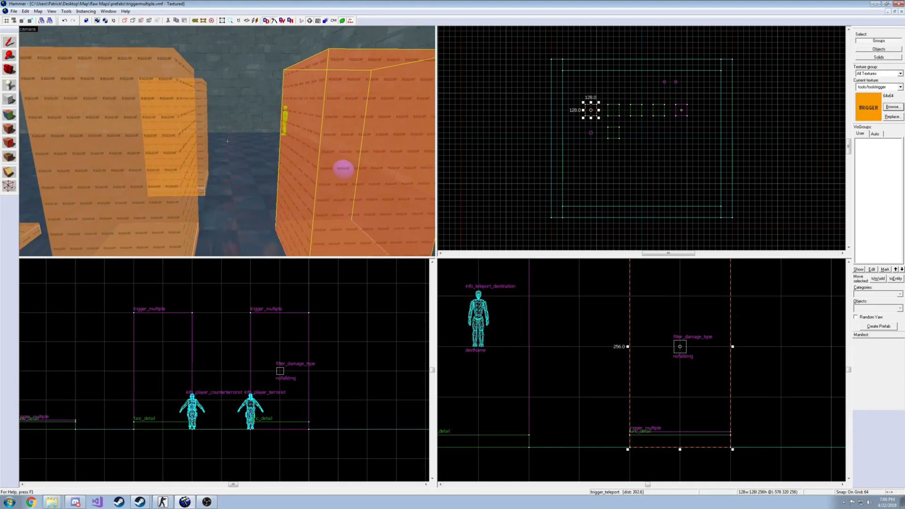
key("a")
key("z")
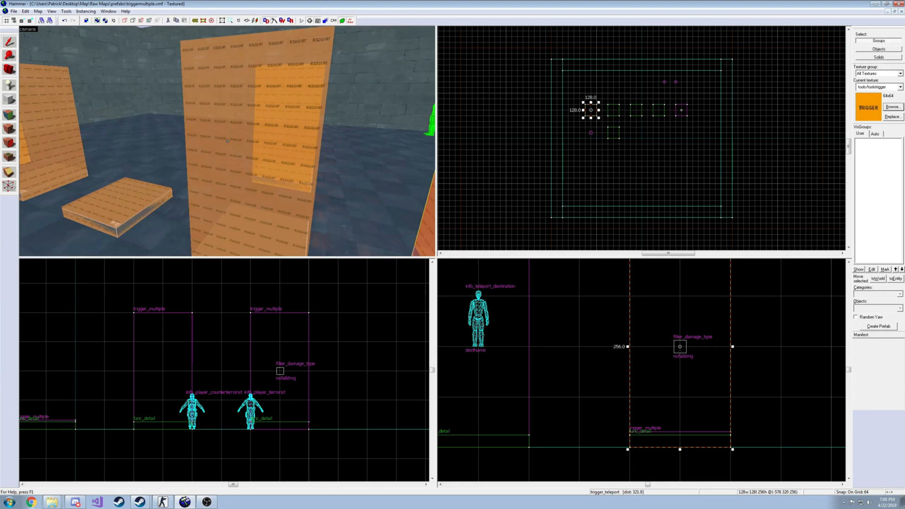
key("d")
key("a")
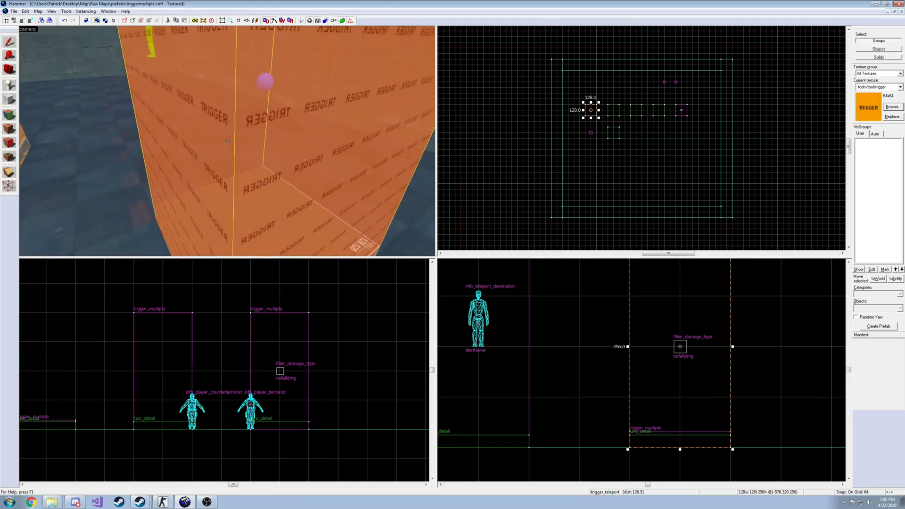
key("z")
left_click(9, 86)
left_click(75, 112)
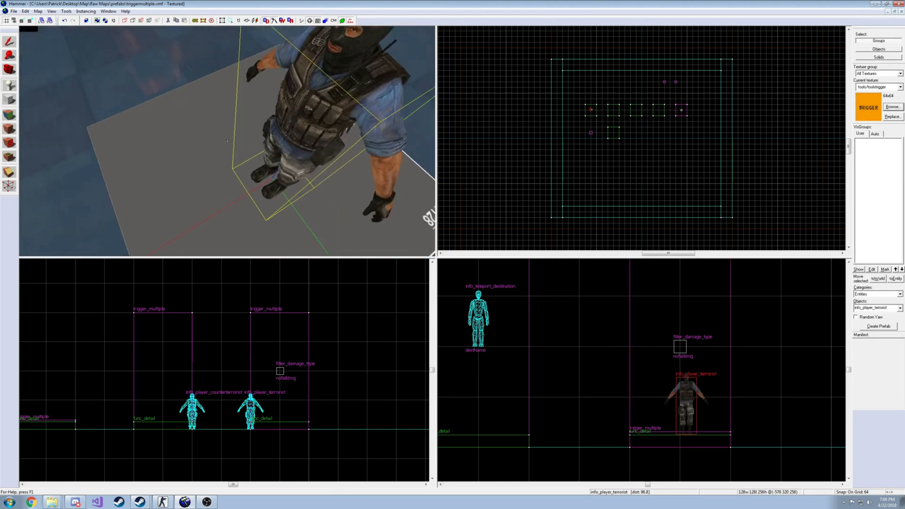
Change the placed entity's class to filter_activator_name and apply it.
key("alt+Return")
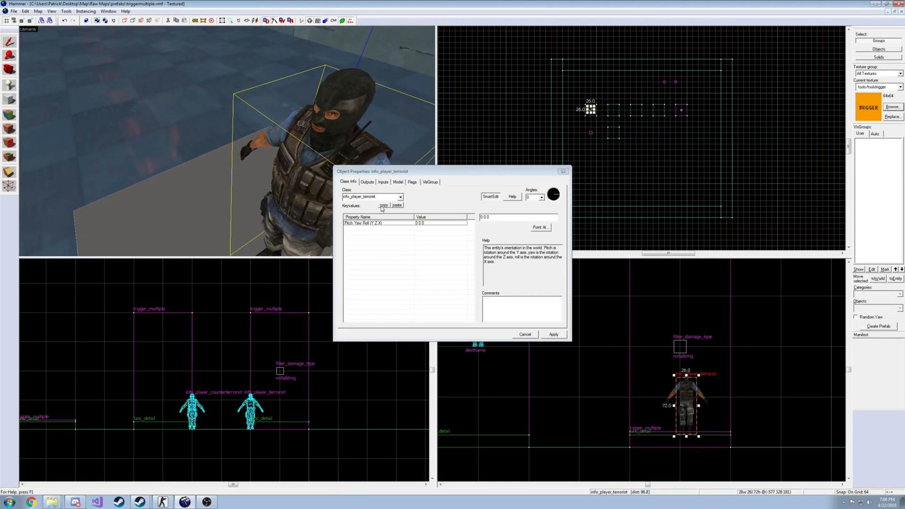
key("BackSpace")
key("BackSpace")
key("BackSpace")
key("BackSpace")
key("BackSpace")
key("BackSpace")
key("BackSpace")
key("BackSpace")
key("BackSpace")
key("BackSpace")
key("BackSpace")
key("BackSpace")
key("BackSpace")
key("BackSpace")
key("BackSpace")
key("BackSpace")
key("BackSpace")
key("BackSpace")
key("BackSpace")
key("BackSpace")
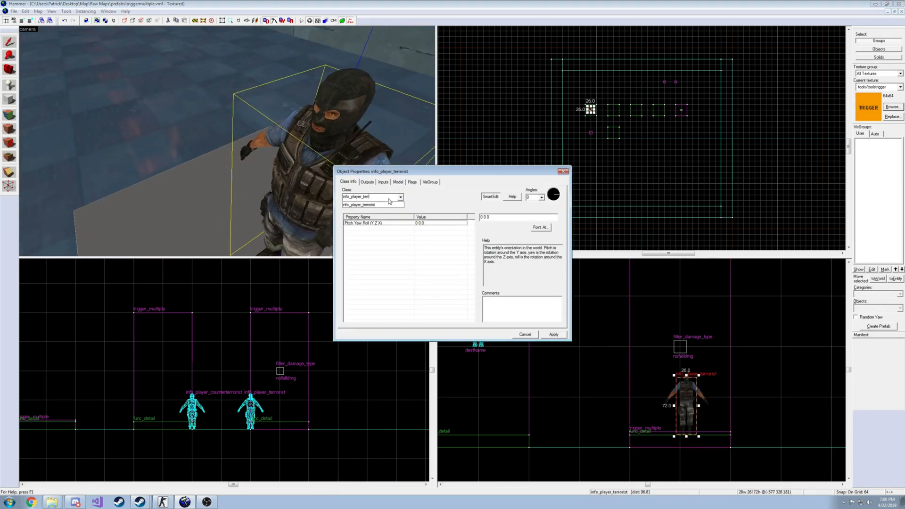
type("filter_activator_name")
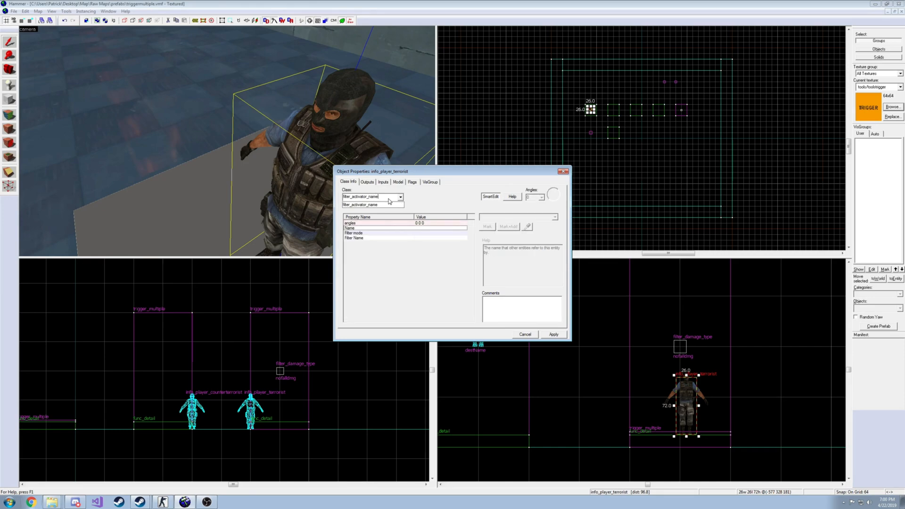
left_click(547, 334)
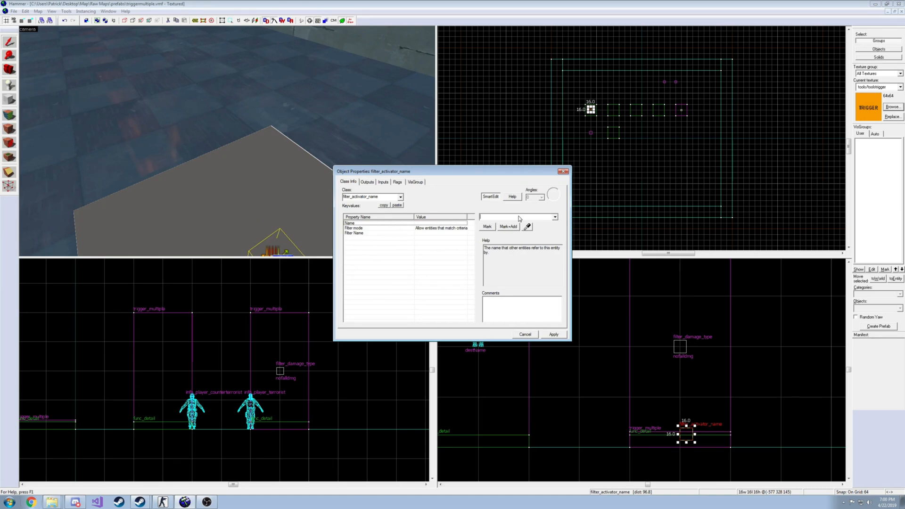
Name the filter_activator_name entity filter_name, set its Filter Name to filter_name1, apply, and close the properties.
type("filter_name")
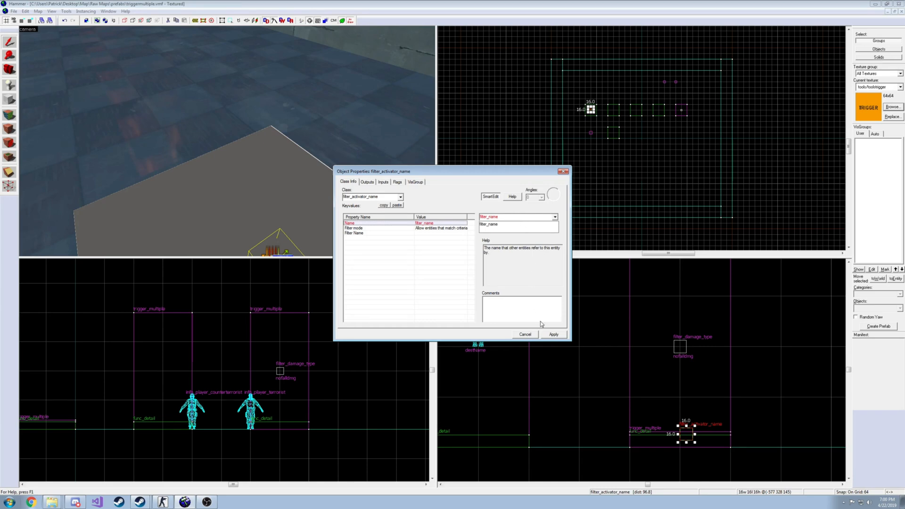
left_click(553, 334)
left_click(421, 233)
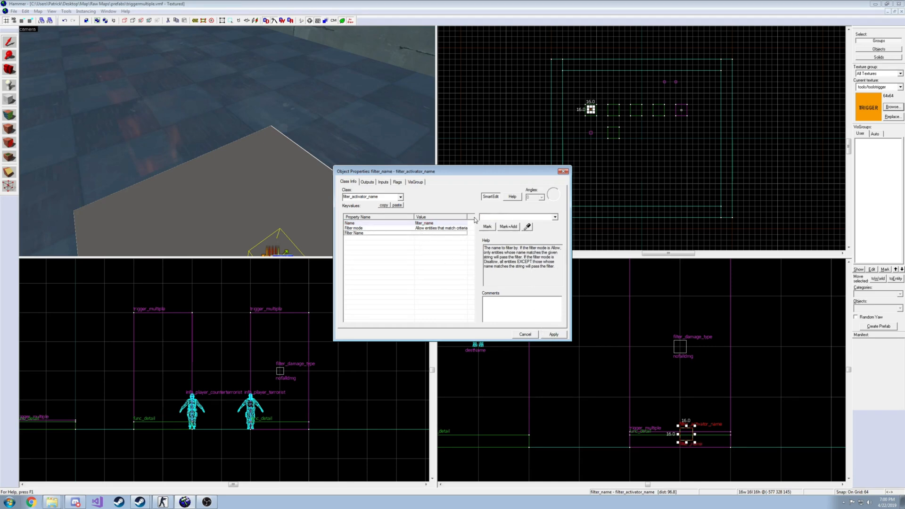
left_click(486, 218)
type("fil")
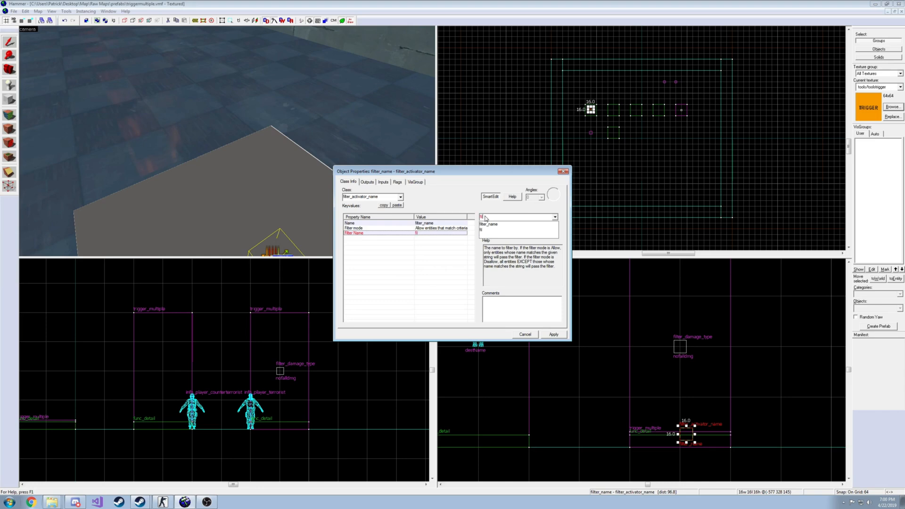
type("ter_name1")
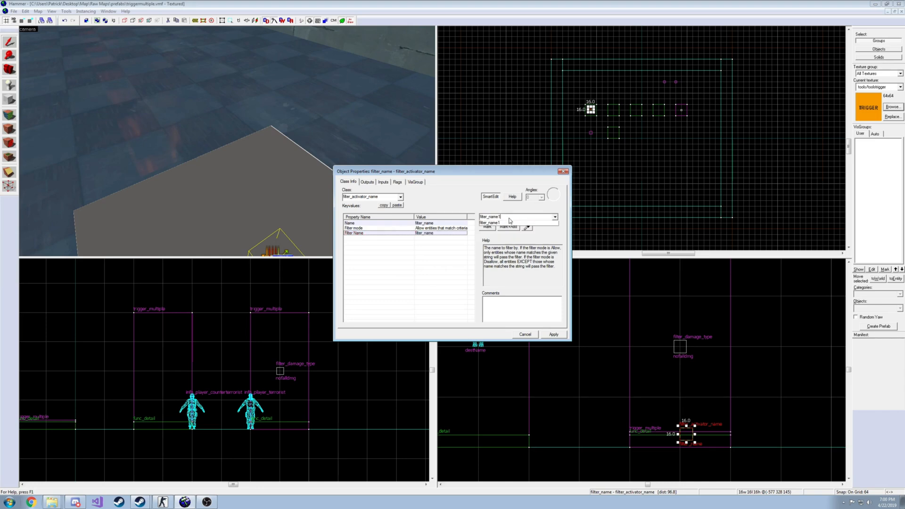
left_click(555, 333)
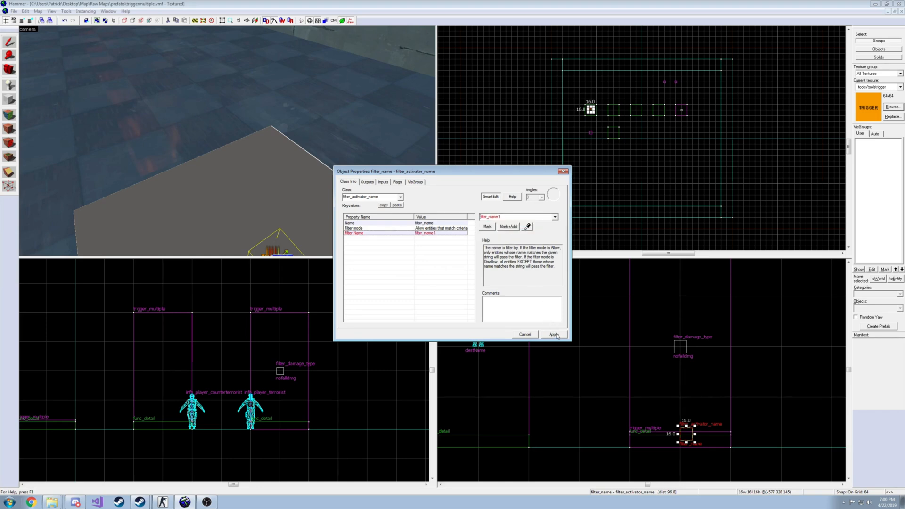
left_click(441, 230)
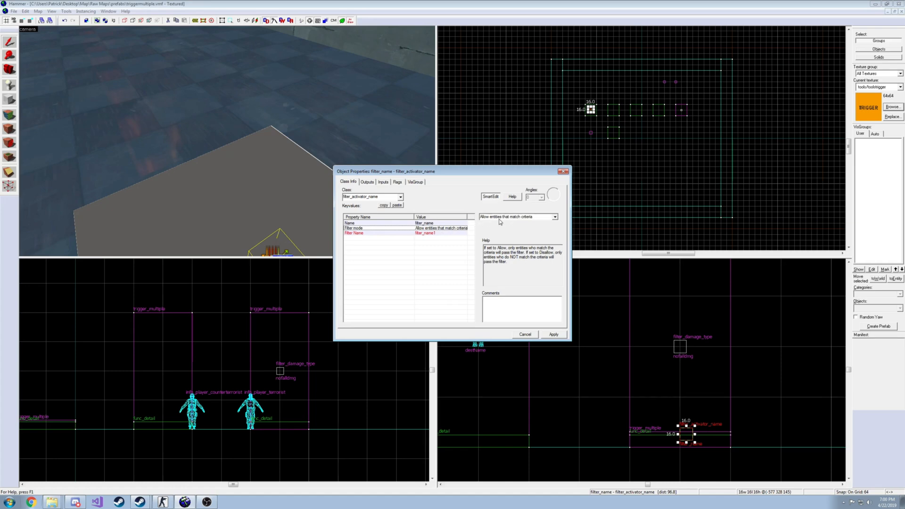
left_click(564, 172)
Move the filter_activator_name entity up from the floor to the middle of the trigger_teleport volume.
key("z")
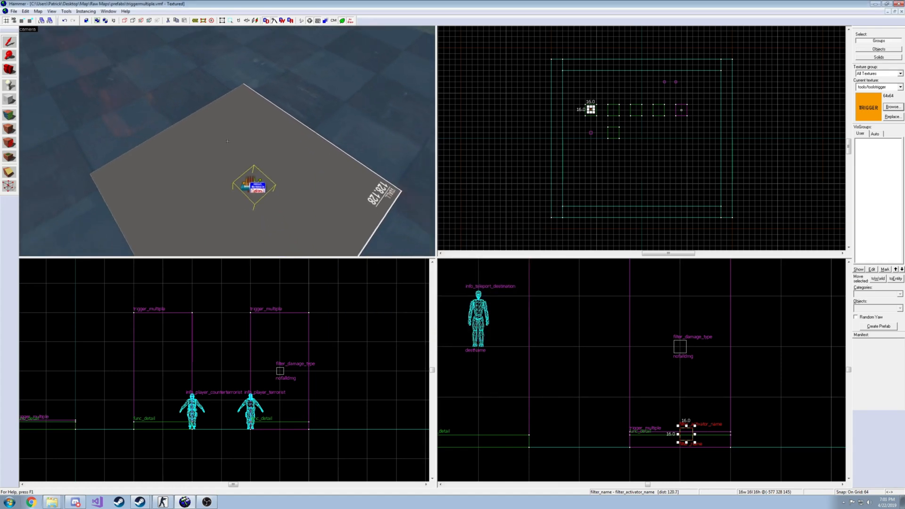
key("z")
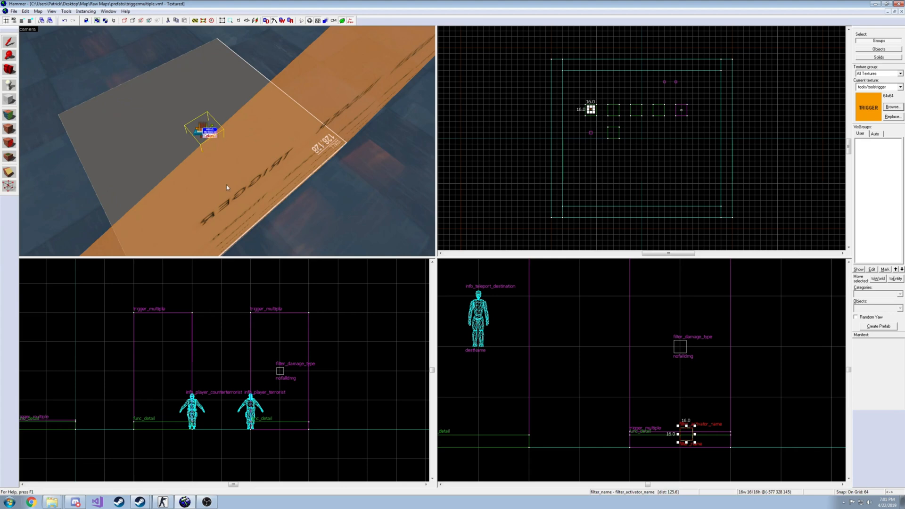
left_click_drag(684, 433, 680, 347)
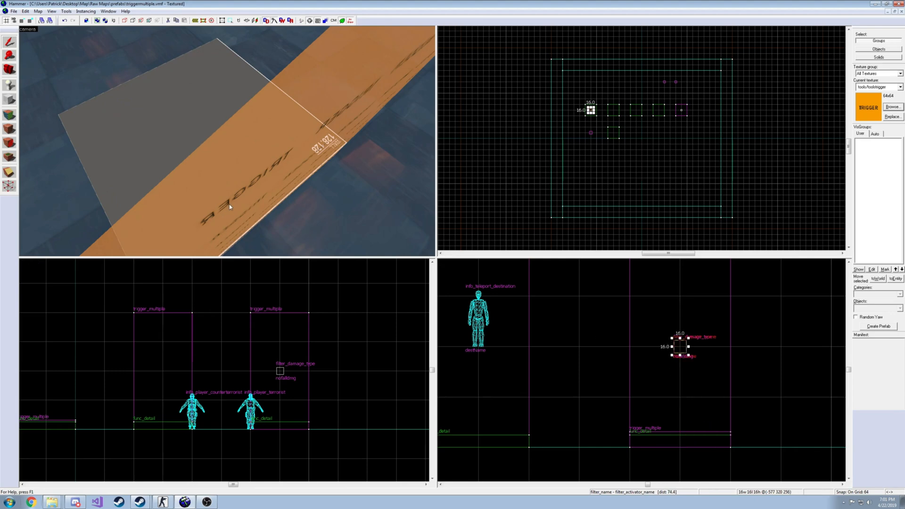
Set the trigger_teleport's Filter Name to filter_name and apply it.
key("z")
key("s")
key("z")
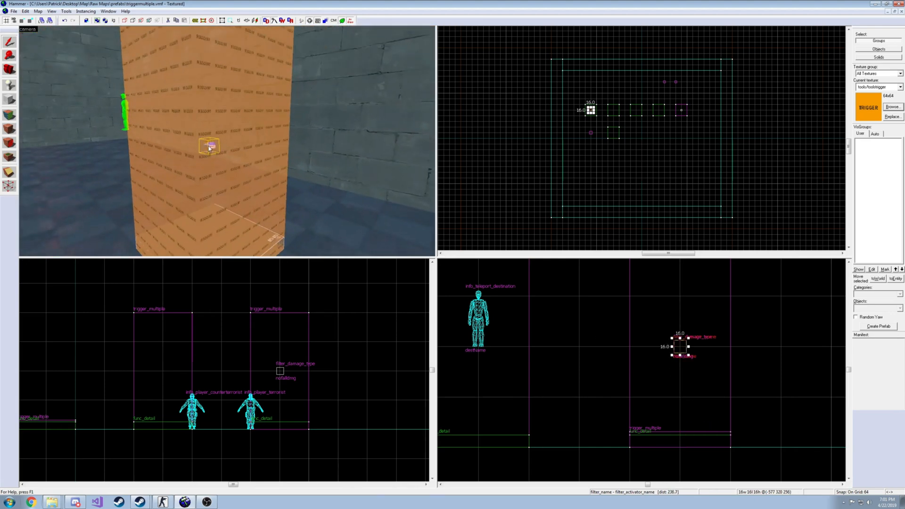
double_click(209, 148)
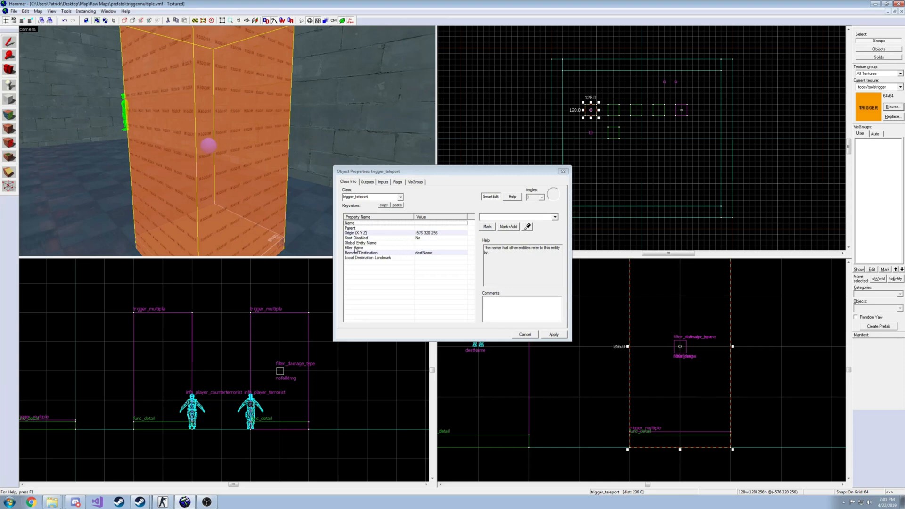
left_click(351, 249)
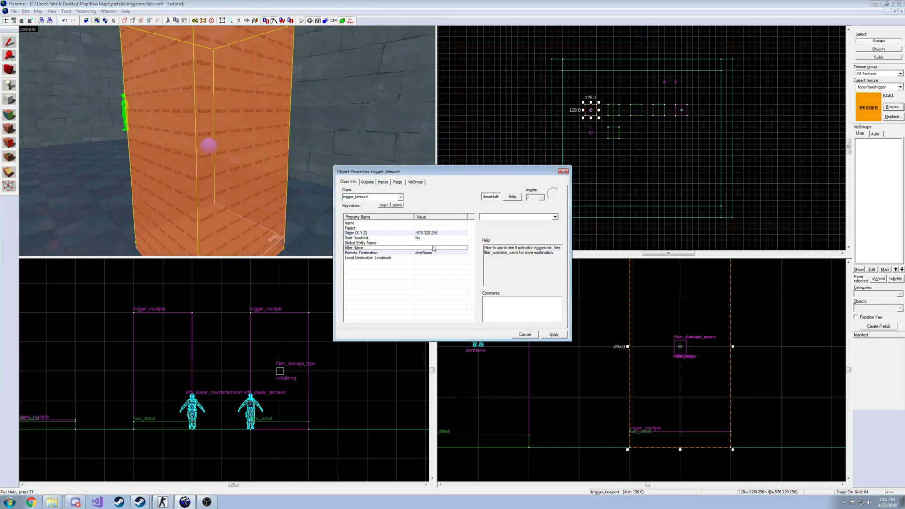
left_click(540, 215)
type("filte")
left_click(560, 333)
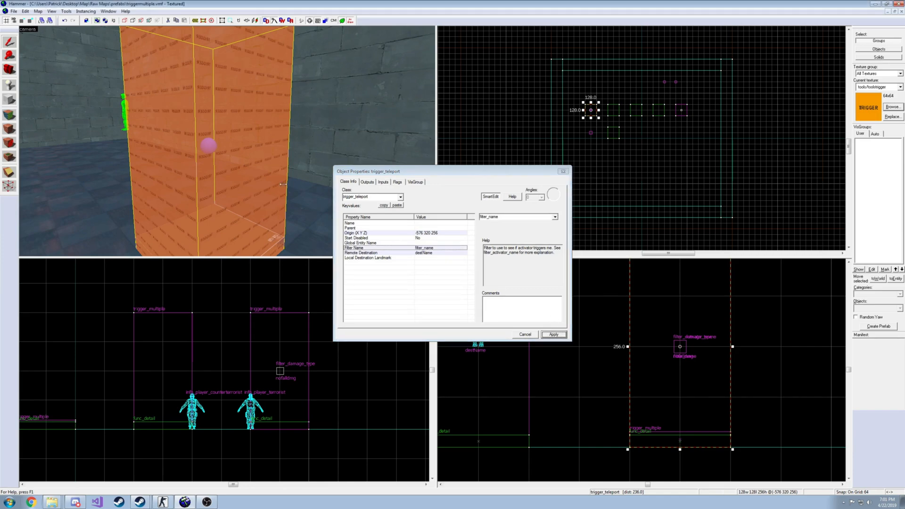
Compare the properties of the filter_activator_name entity with the trigger_teleport's Filter Name setting.
key("z")
key("w")
key("z")
left_click(218, 126)
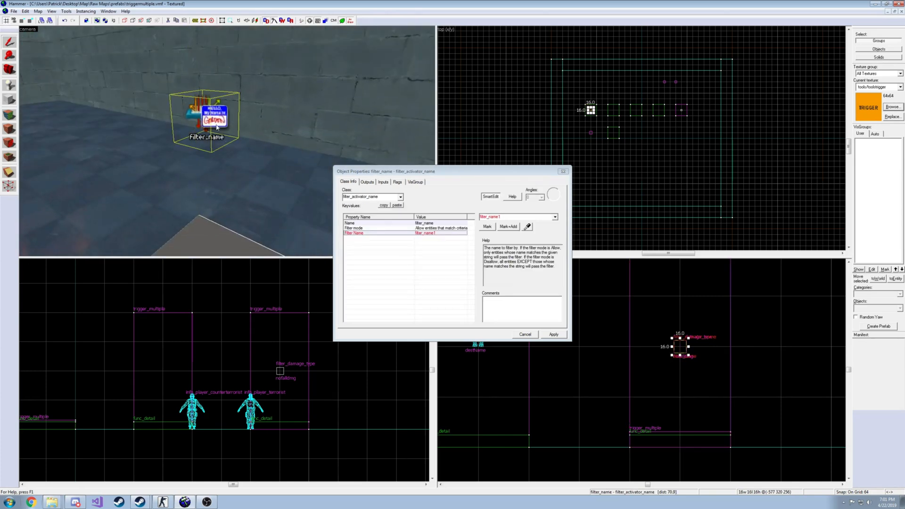
key("z")
key("s")
left_click(227, 141)
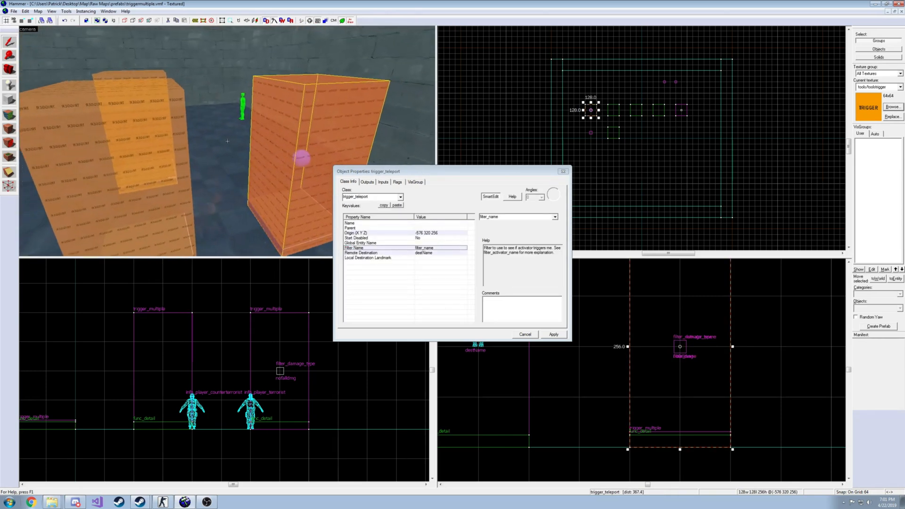
key("a")
key("w")
scroll(227, 141, "up", 3)
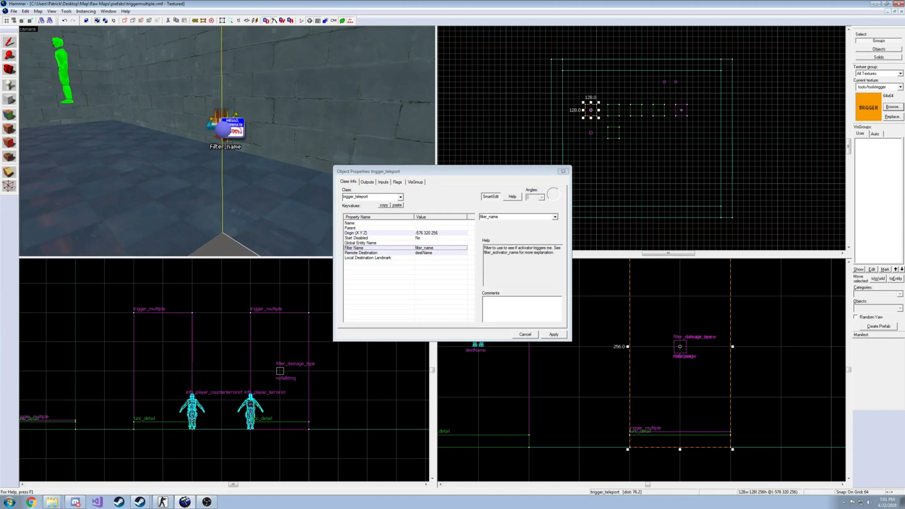
left_click(232, 134)
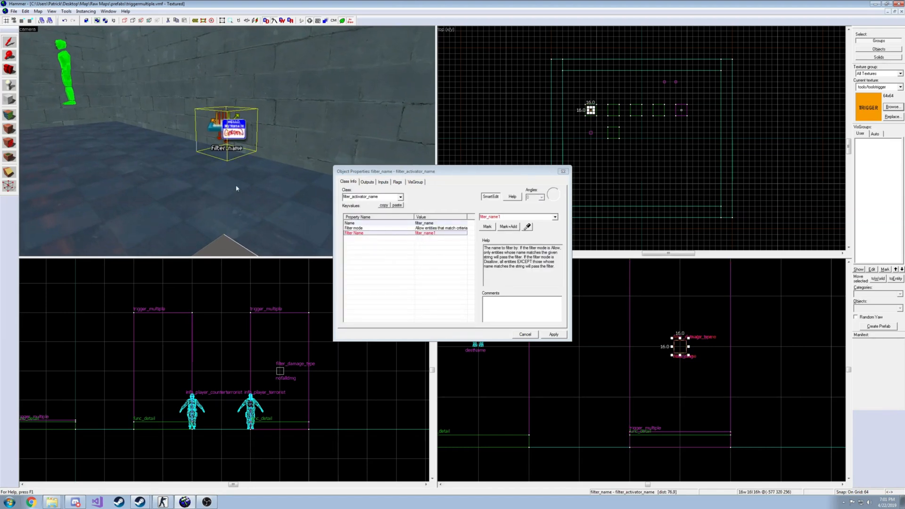
Check the trigger_teleport's flags and the name that the filter_activator_name entity filters by.
scroll(219, 176, "down", 3)
left_click(227, 141)
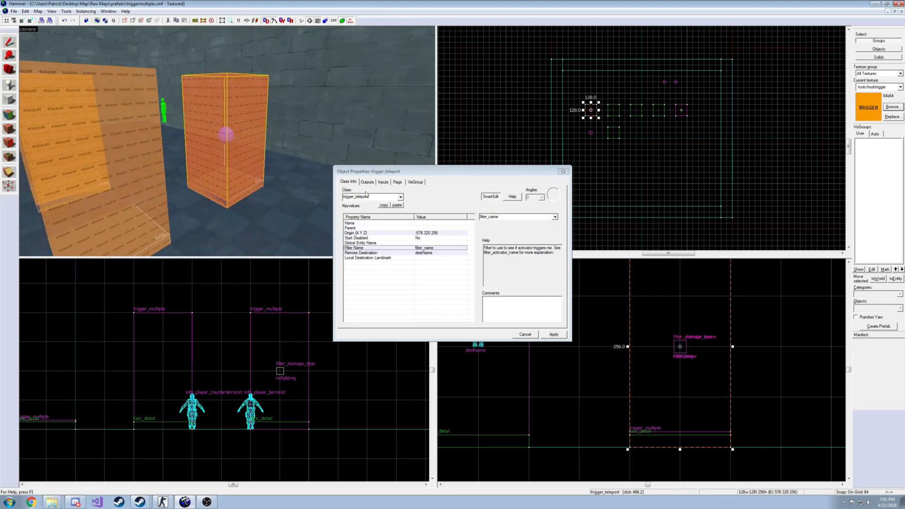
left_click(396, 183)
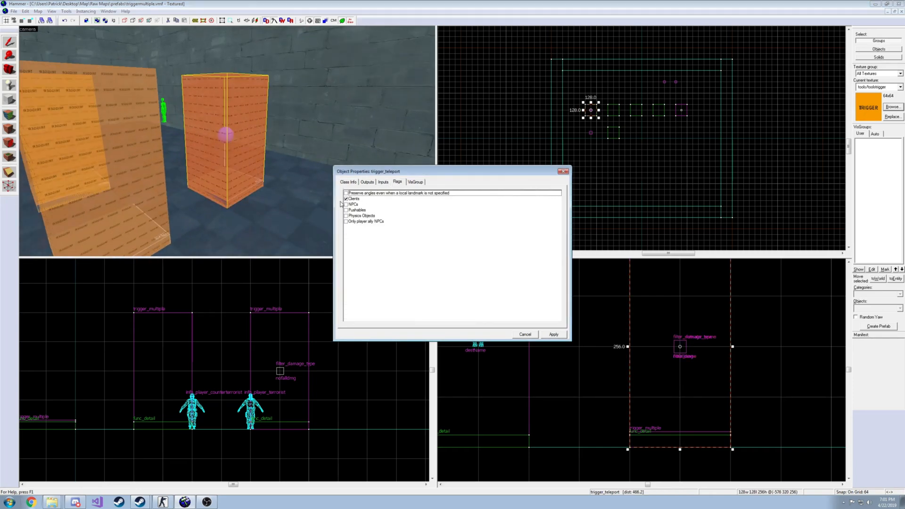
left_click(562, 173)
scroll(231, 142, "up", 4)
double_click(237, 144)
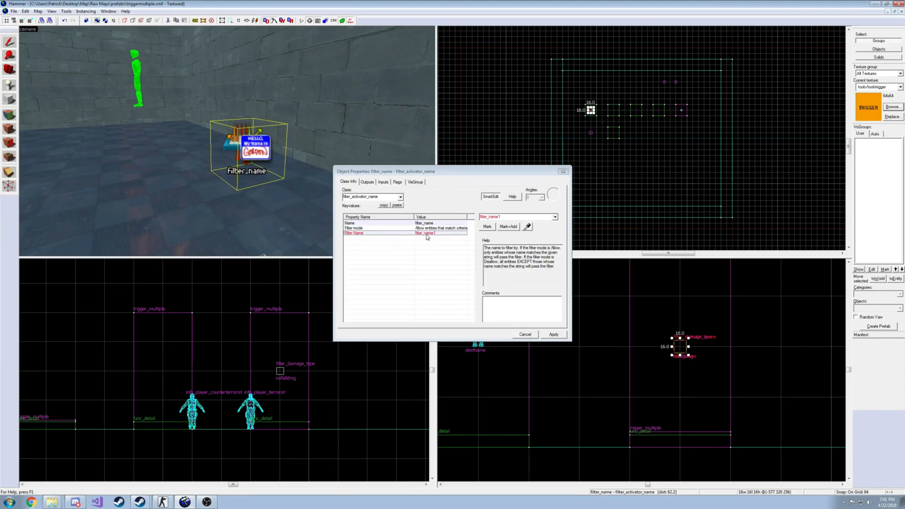
scroll(228, 143, "down", 4)
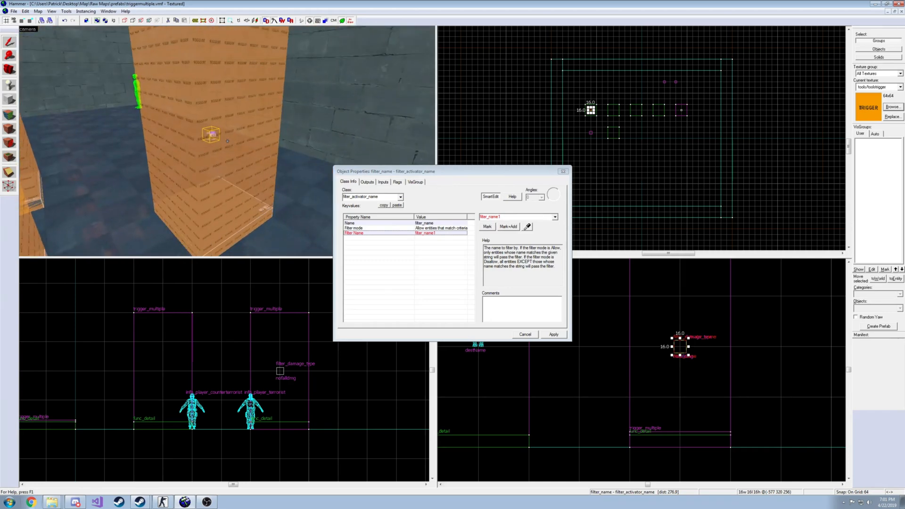
Add an output named OnTrigger to the tall trigger_multiple next to the trigger_teleport.
key("s")
key("a")
key("a")
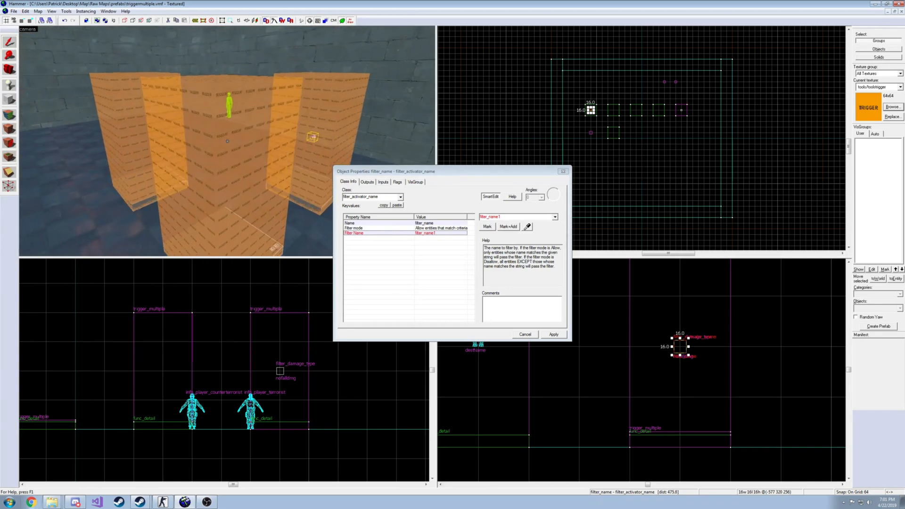
key("a")
key("w")
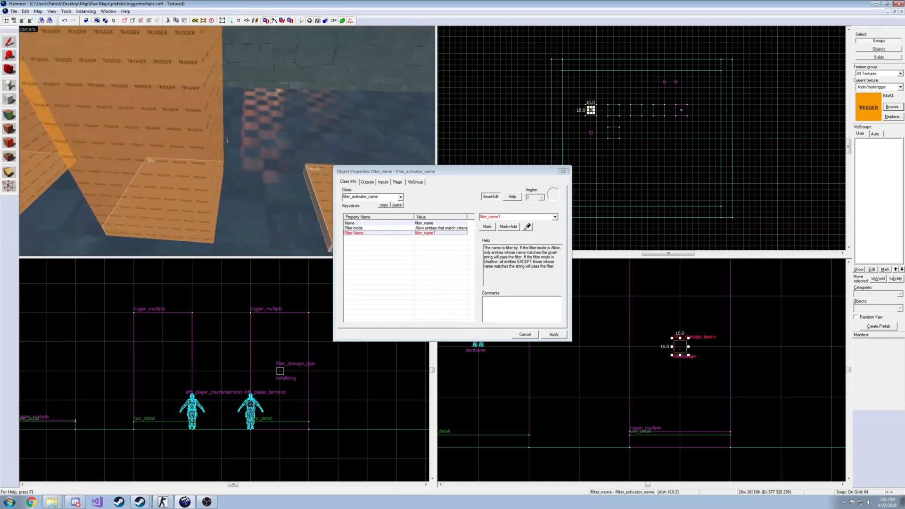
key("z")
left_click(228, 143)
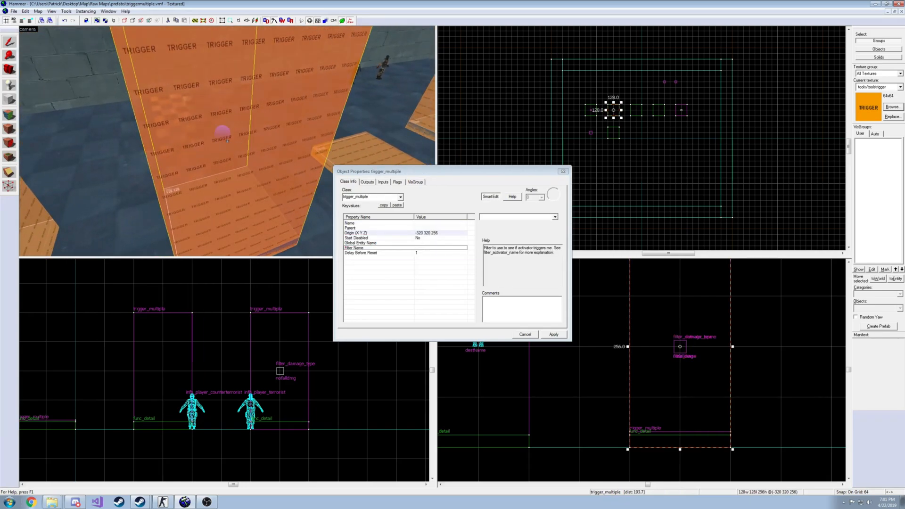
key("d")
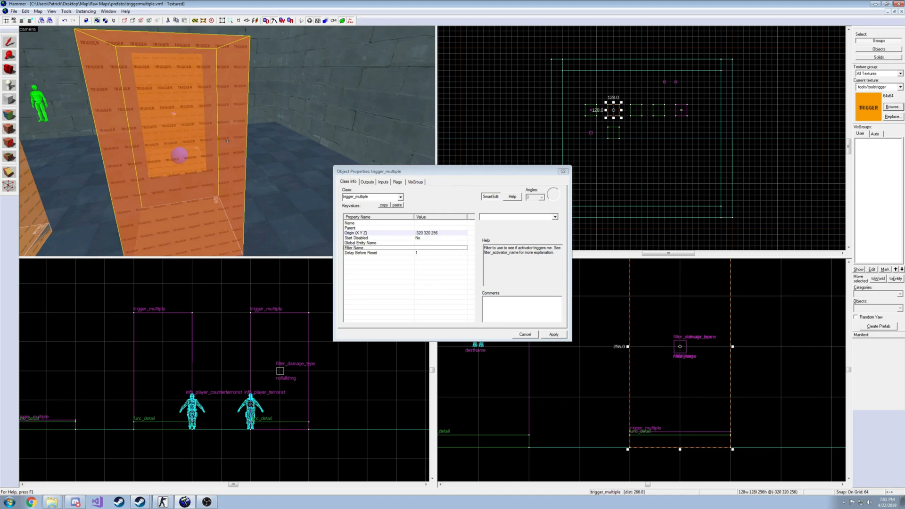
key("d")
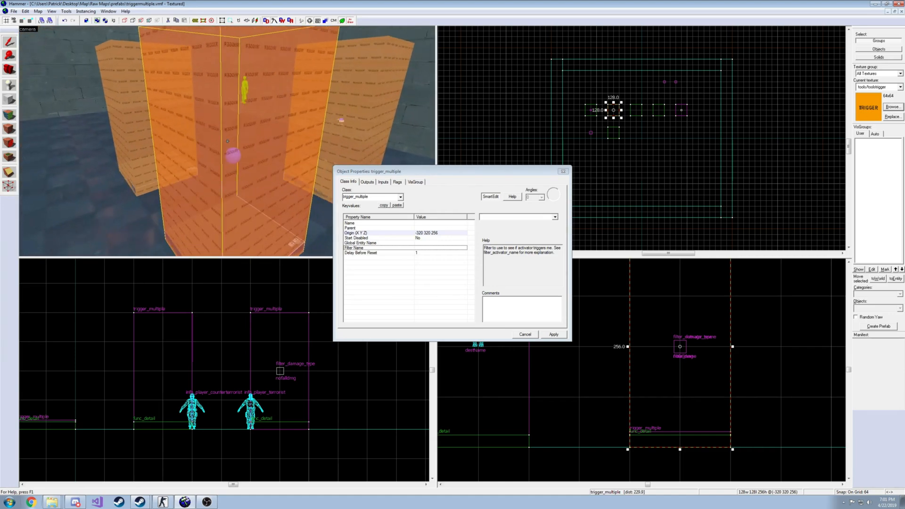
key("d")
key("z")
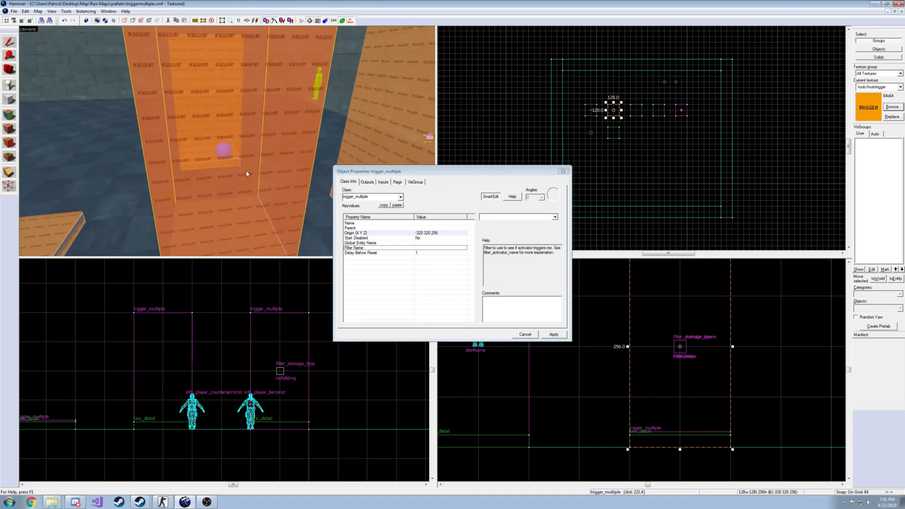
left_click(366, 183)
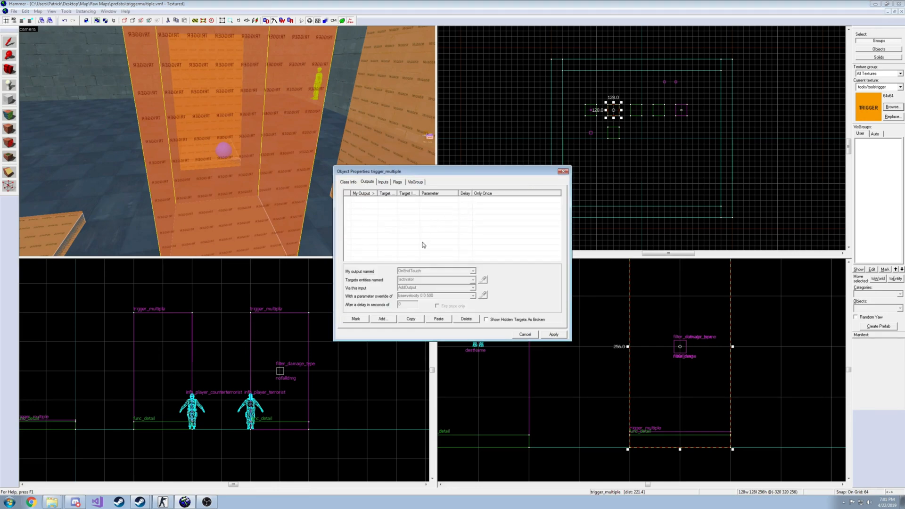
left_click(383, 320)
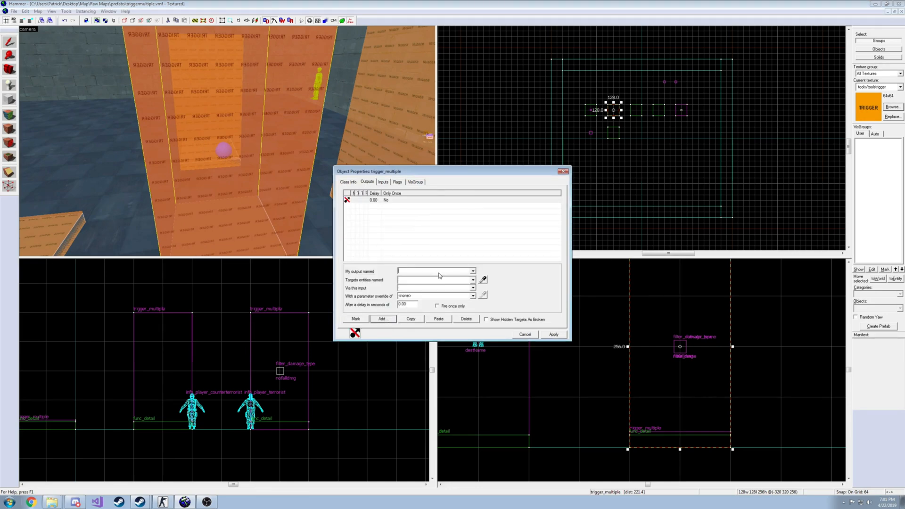
left_click(415, 271)
type("OnTrigger")
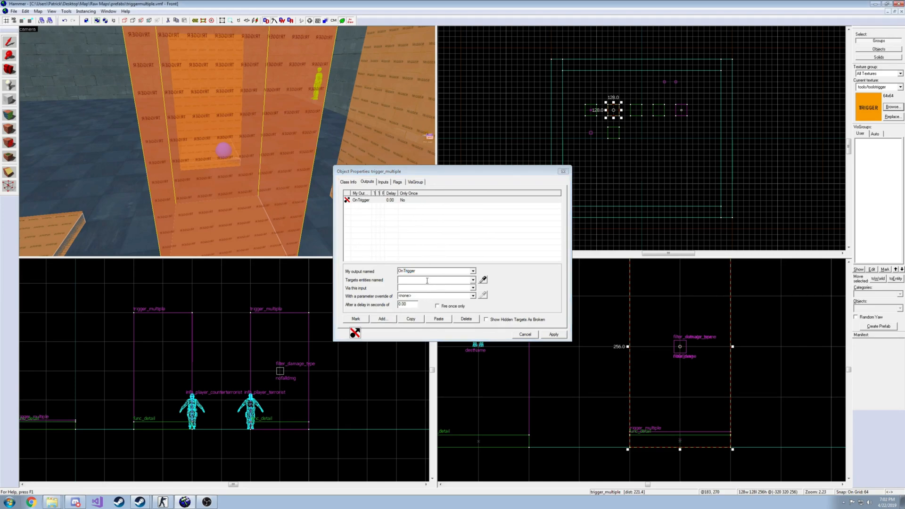
Make the OnTrigger output send AddOutput to !activator with the parameter override targetname filter_name1, and apply it.
left_click(409, 280)
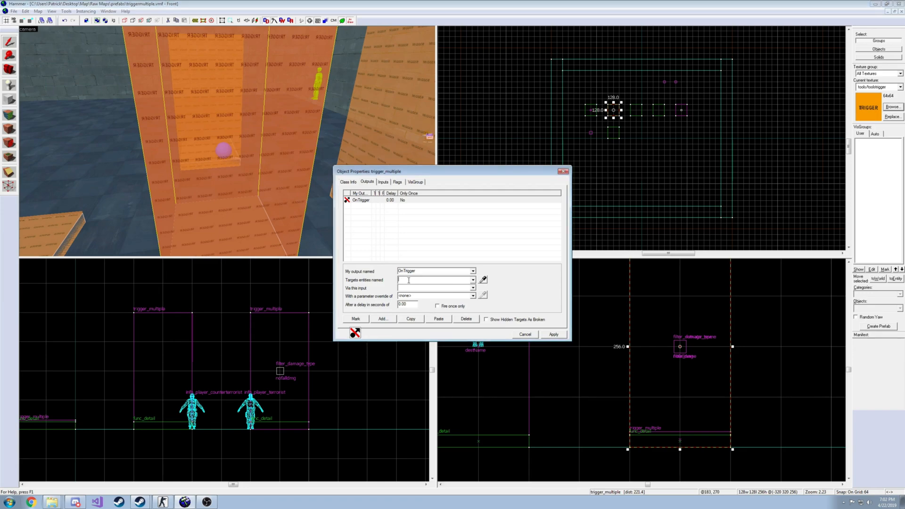
type("!activator")
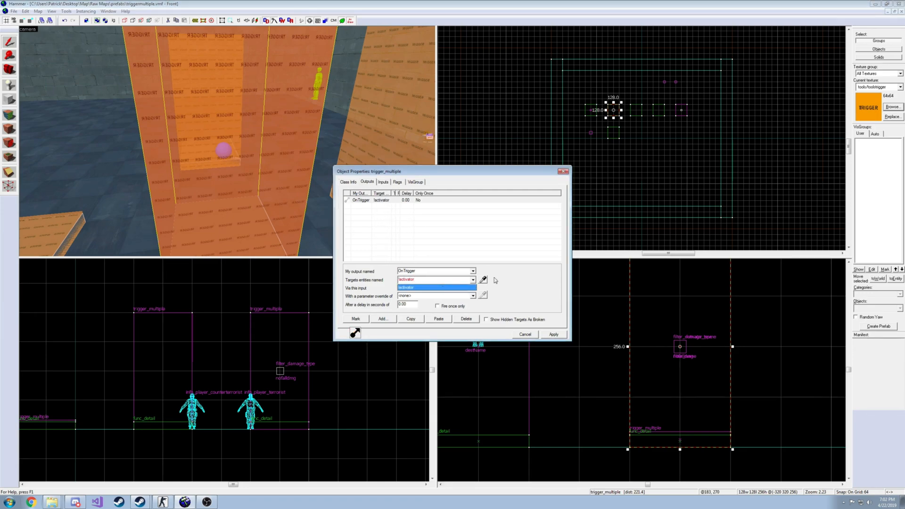
left_click(550, 271)
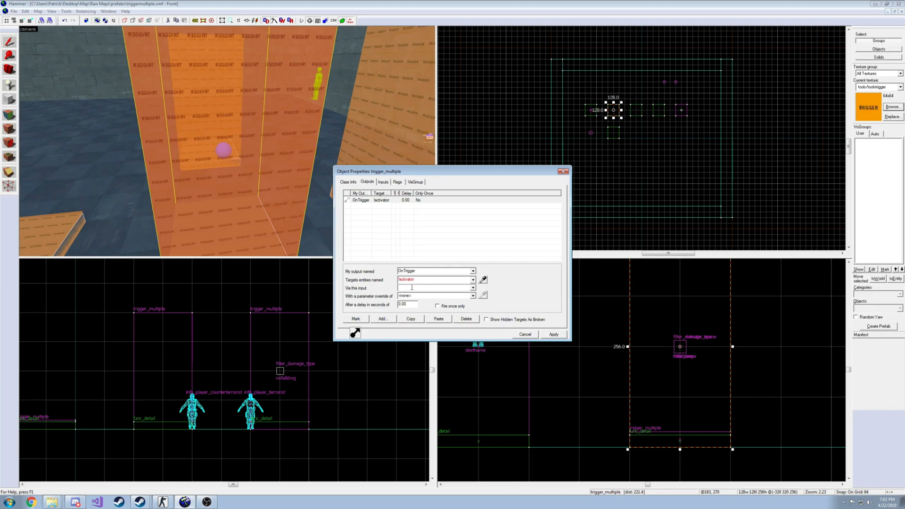
type("AddOutpu")
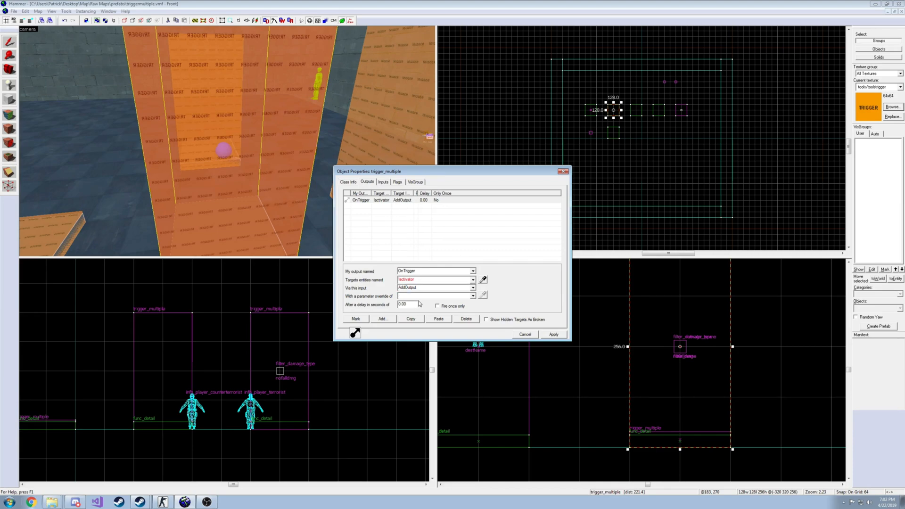
type("targetname")
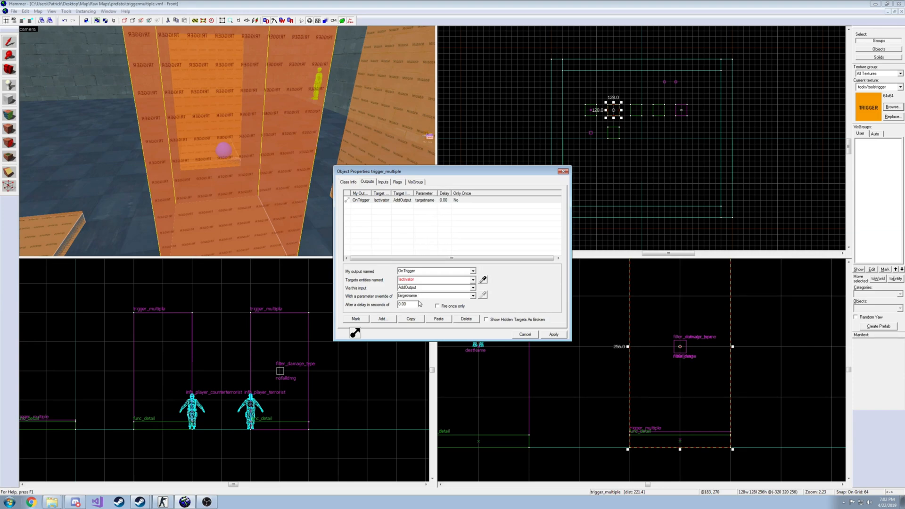
type(" filter_name1")
left_click(554, 334)
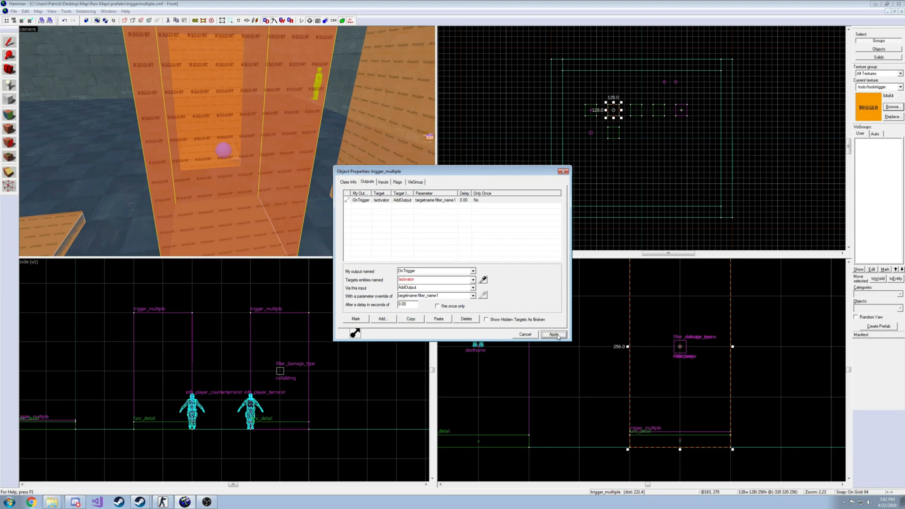
Check the Filter Name in the filter_activator_name entity's properties against the targetname assigned by the trigger's output.
key("z")
key("a")
key("z")
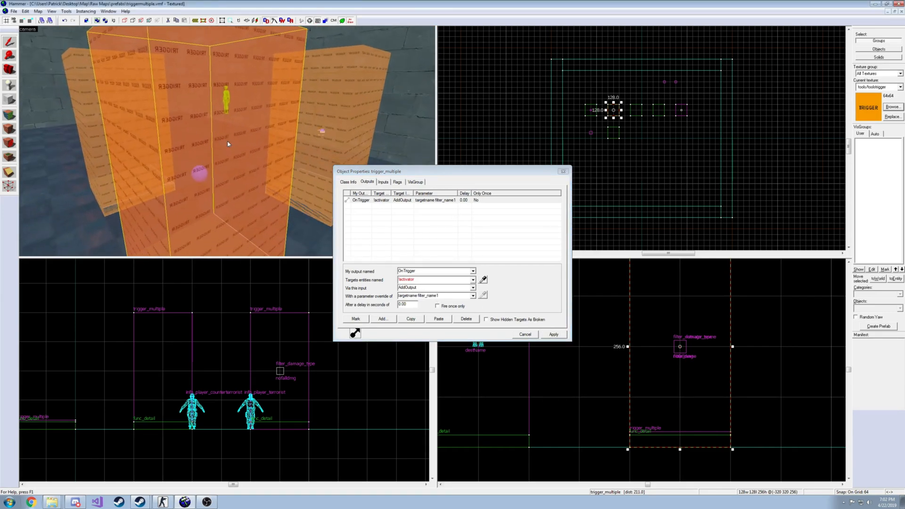
key("z")
key("s")
key("z")
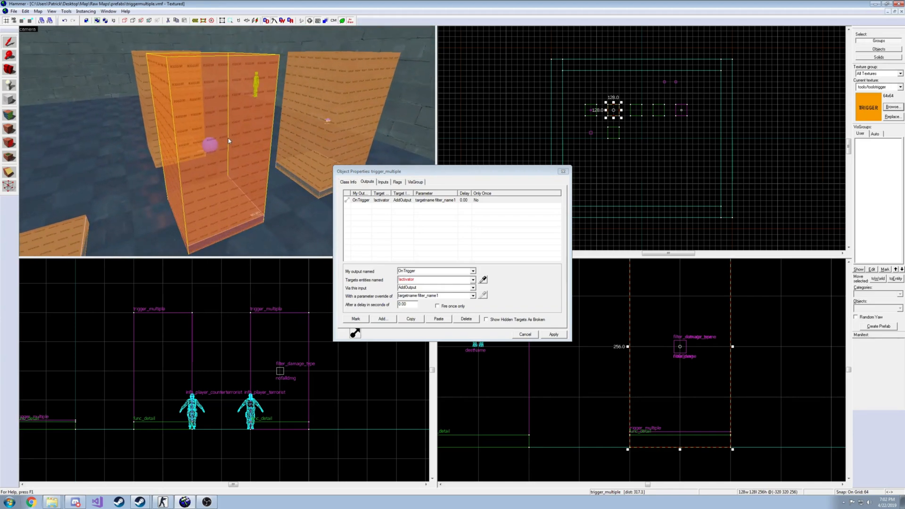
key("z")
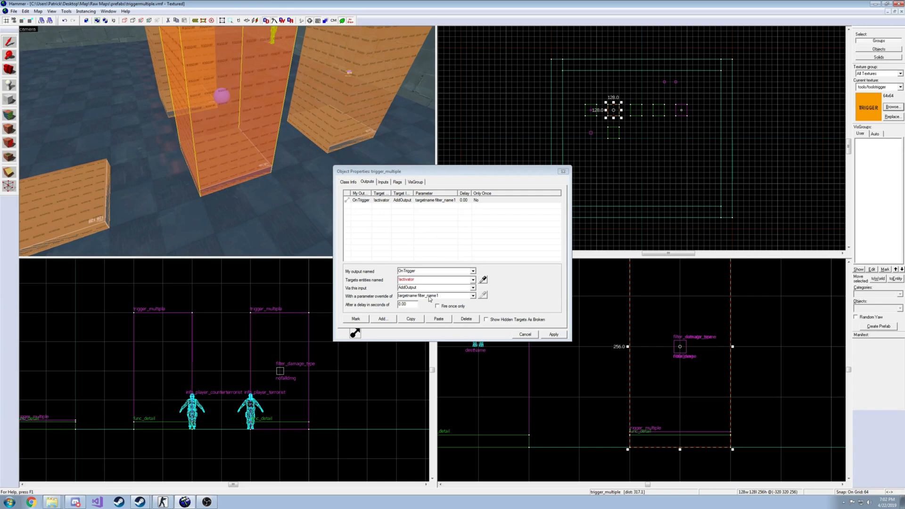
key("z")
key("w")
key("z")
left_click(236, 164)
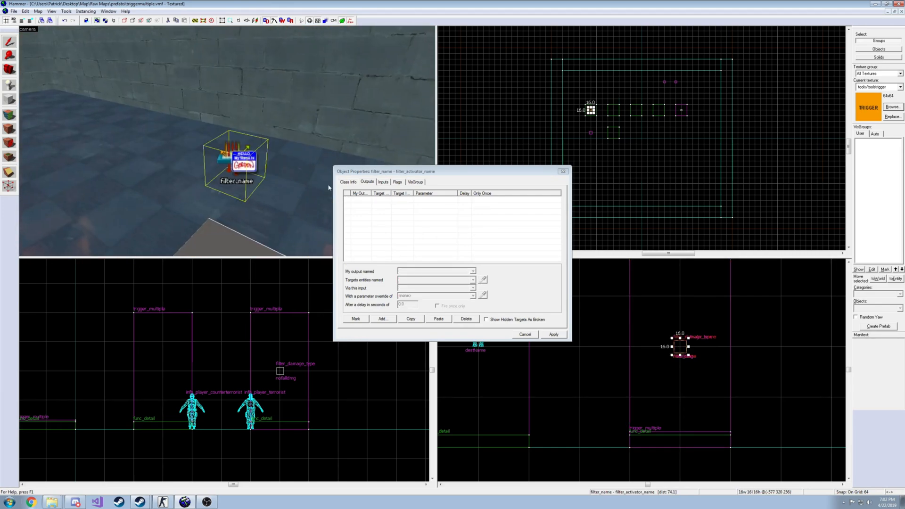
left_click(349, 182)
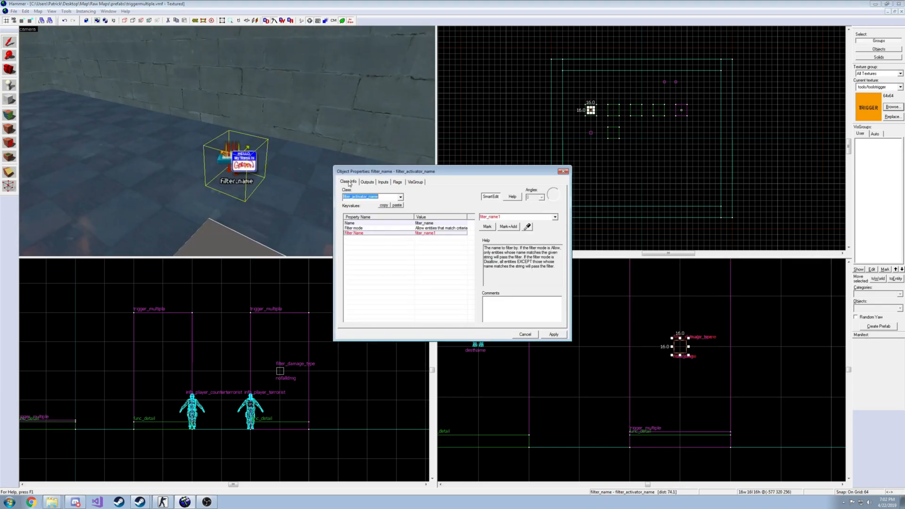
left_click(557, 334)
left_click(563, 172)
Examine the output of the other tall trigger_multiple that assigns the activator a different targetname.
key("z")
key("s")
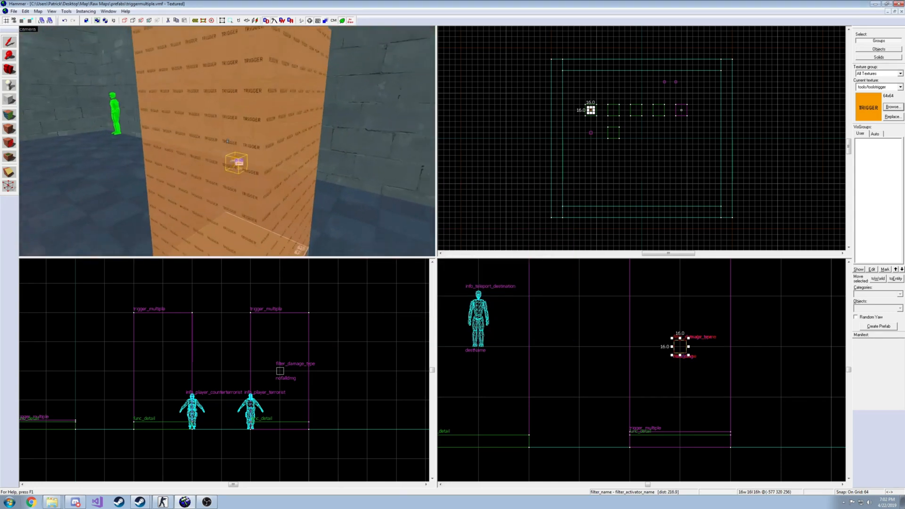
key("z")
key("z")
left_click(236, 177)
key("z")
left_click(277, 132)
key("z")
key("a")
key("a")
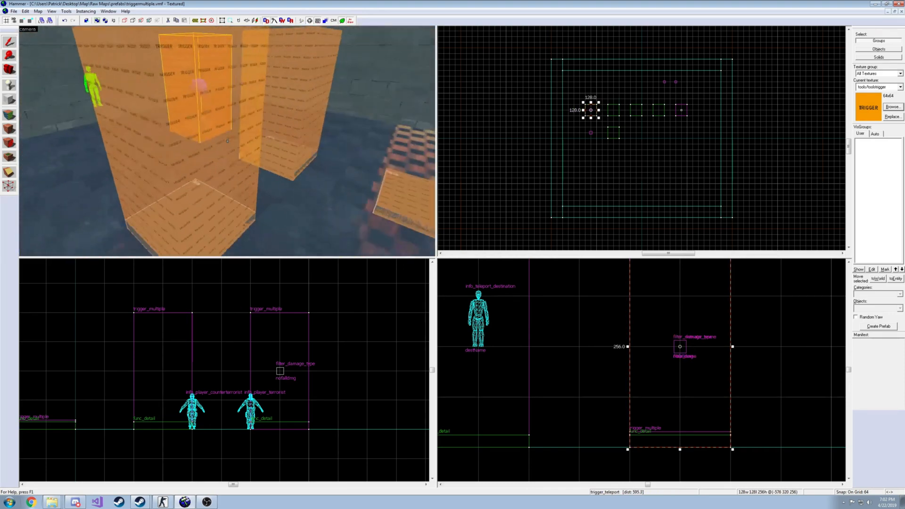
key("z")
double_click(228, 144)
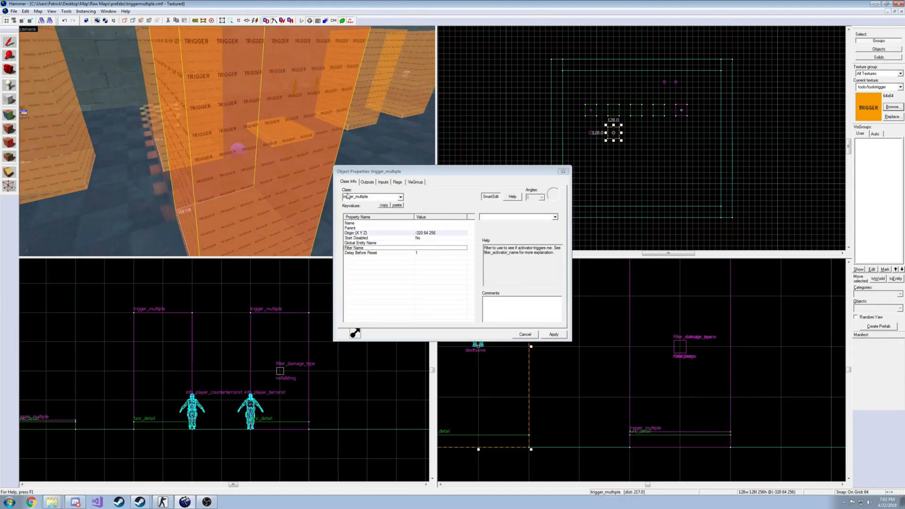
left_click(368, 182)
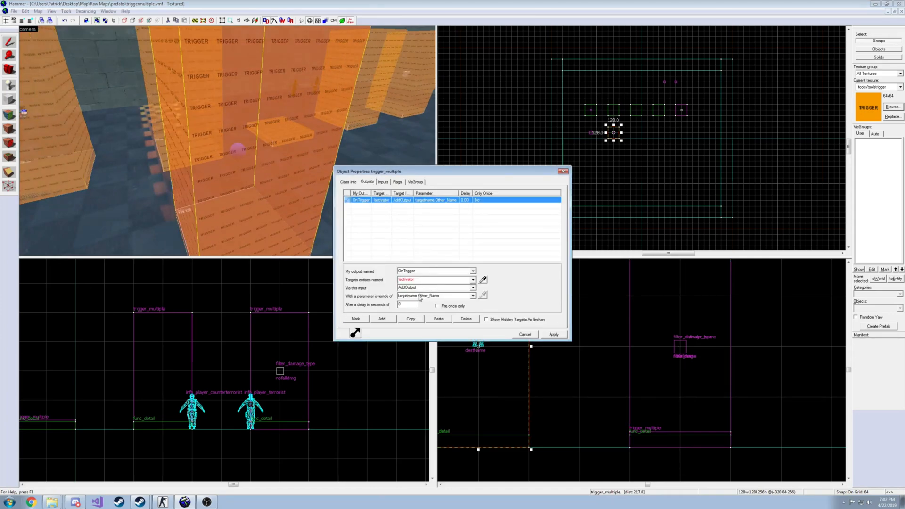
Review the trigger_teleport's placement relative to the two naming triggers and close the object properties.
key("z")
key("a")
key("z")
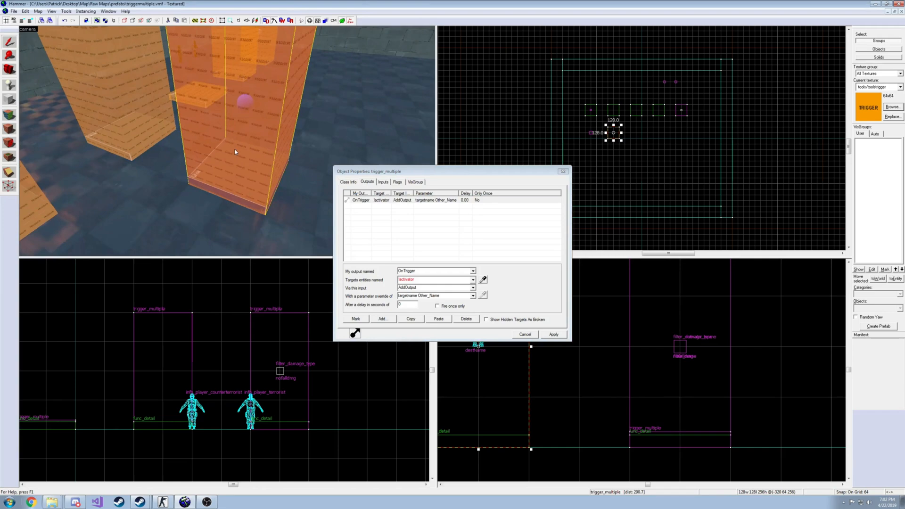
key("z")
key("z")
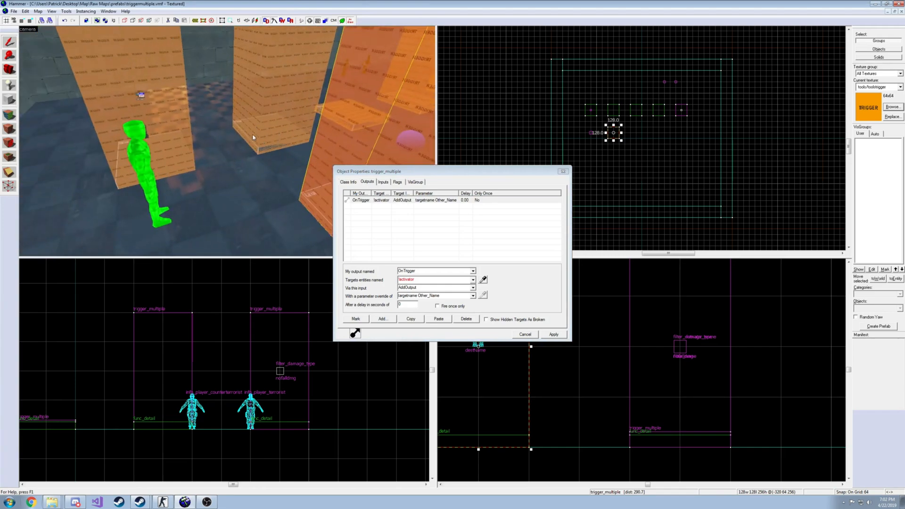
left_click(170, 120)
key("z")
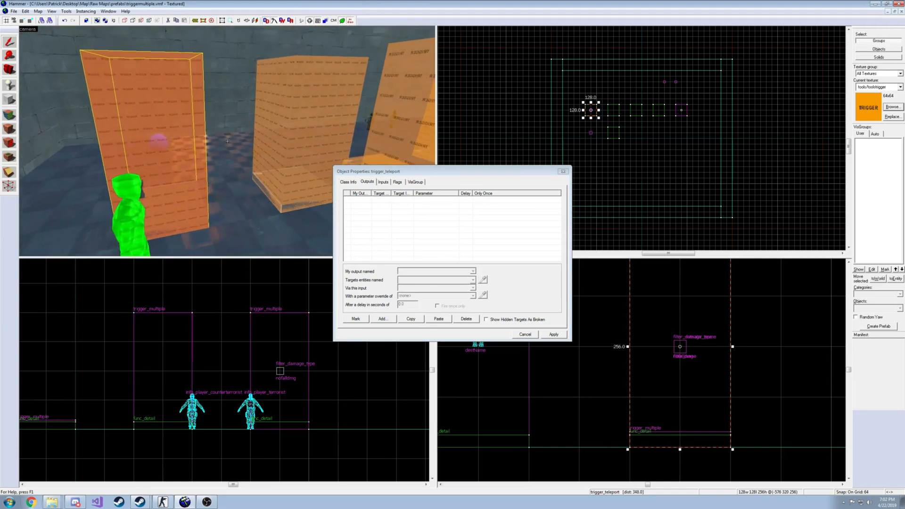
key("w")
key("s")
key("s")
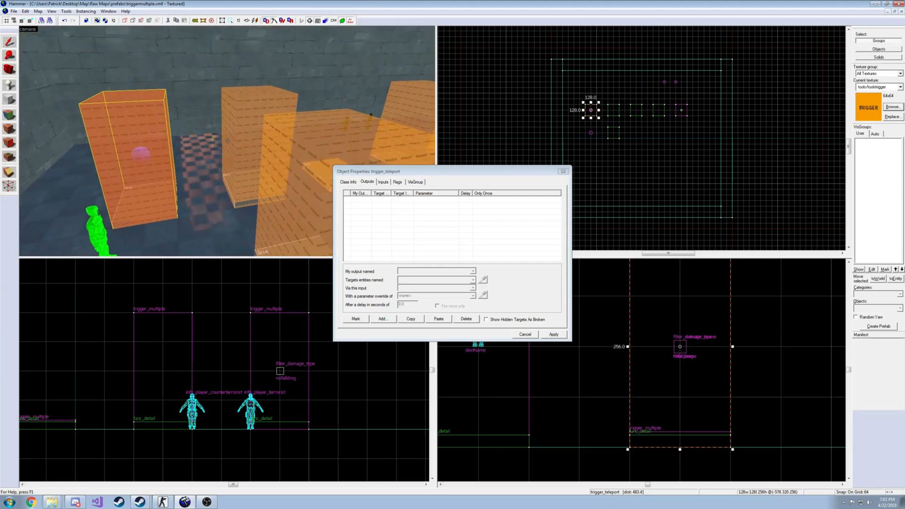
left_click(563, 171)
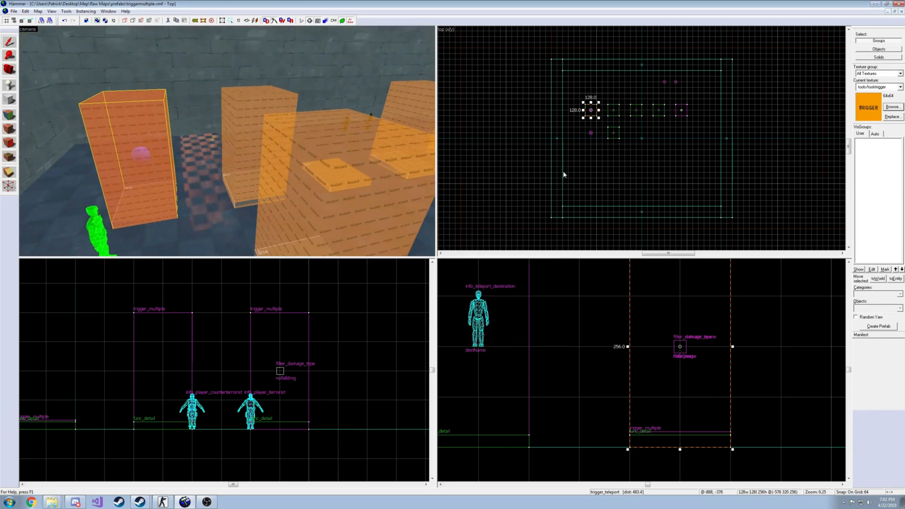
Save the map and compile it with BSP set to Normal, VIS and RAD off, without running the game.
left_click(18, 13)
left_click(29, 45)
left_click(14, 12)
left_click(36, 87)
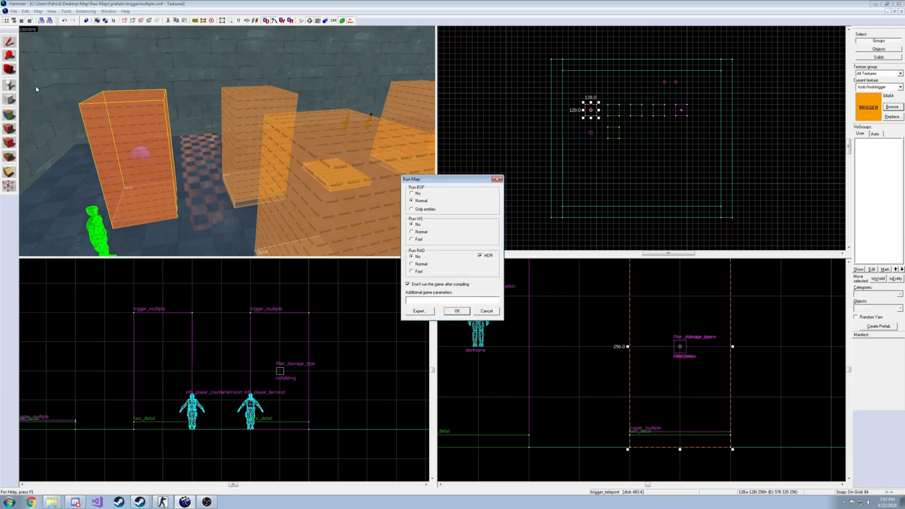
left_click(457, 312)
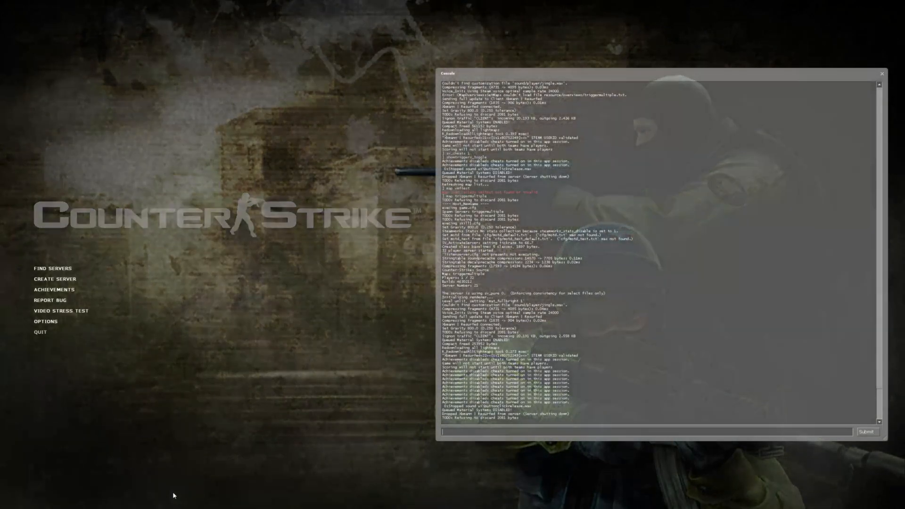
Switch to Counter-Strike: Source and load the map triggermultiple through the console.
type("map")
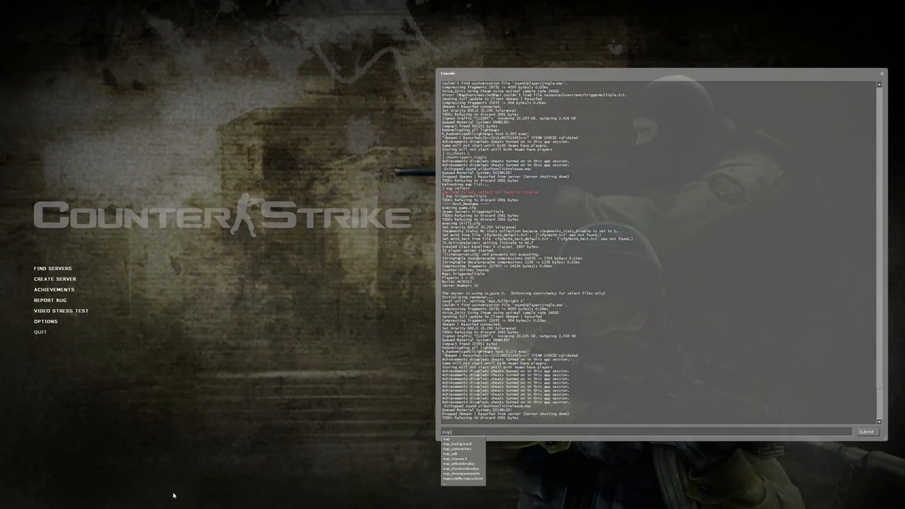
type(" trigge")
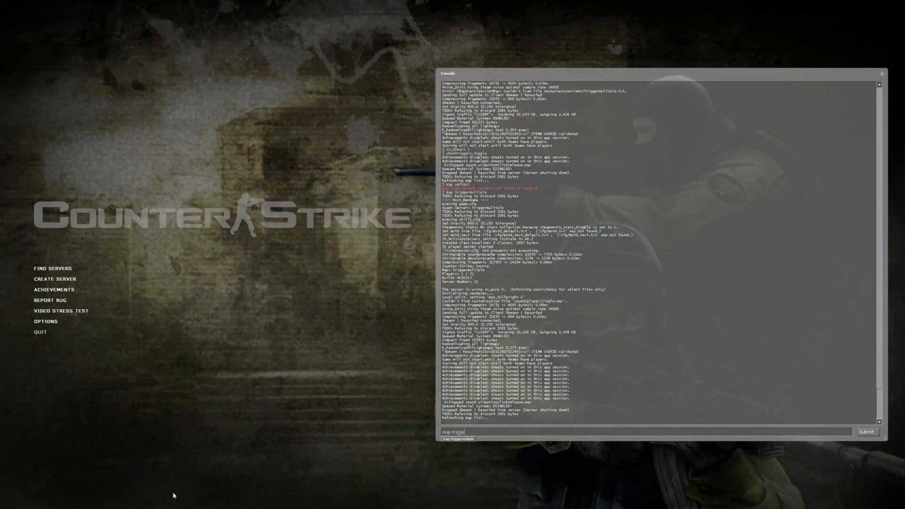
type("rmultiple")
key("Return")
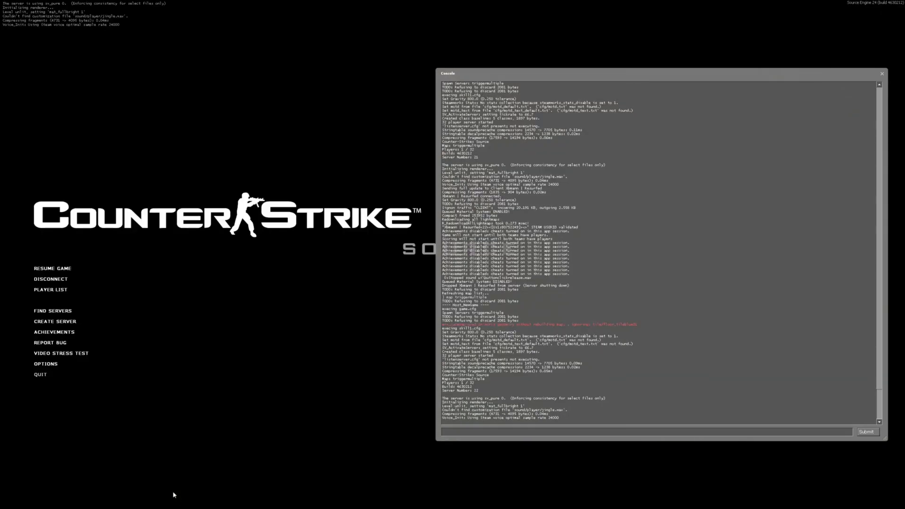
Join the Counter-Terrorist team with a class and equip the knife.
key("2")
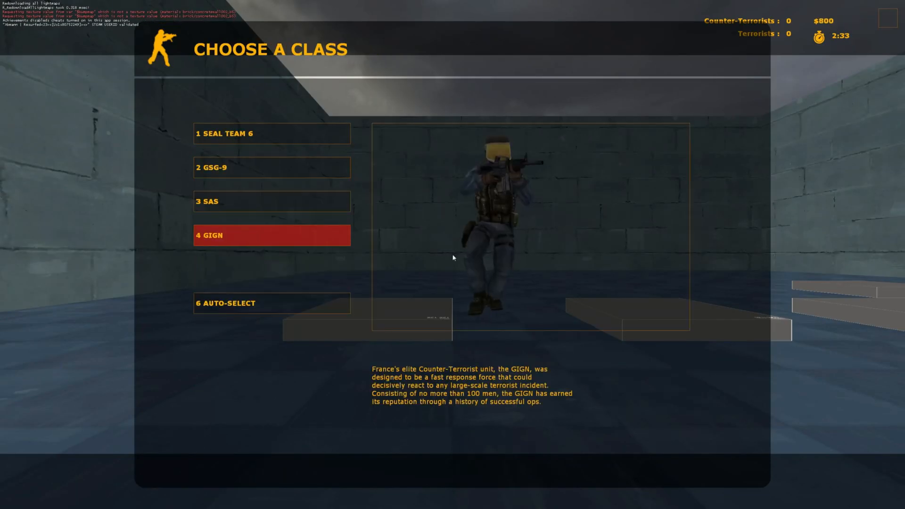
left_click(269, 211)
key("3")
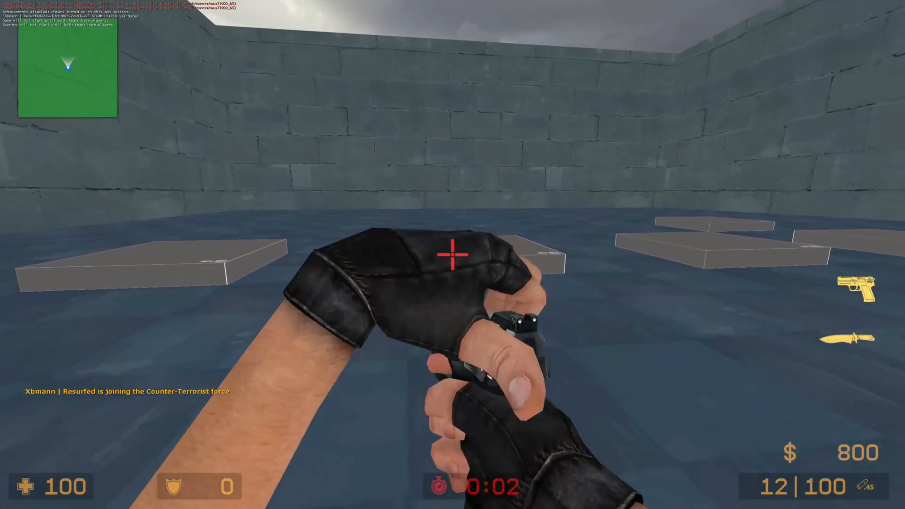
Walk and jump onto the nearby trigger pad to test its effect on the player.
key("w")
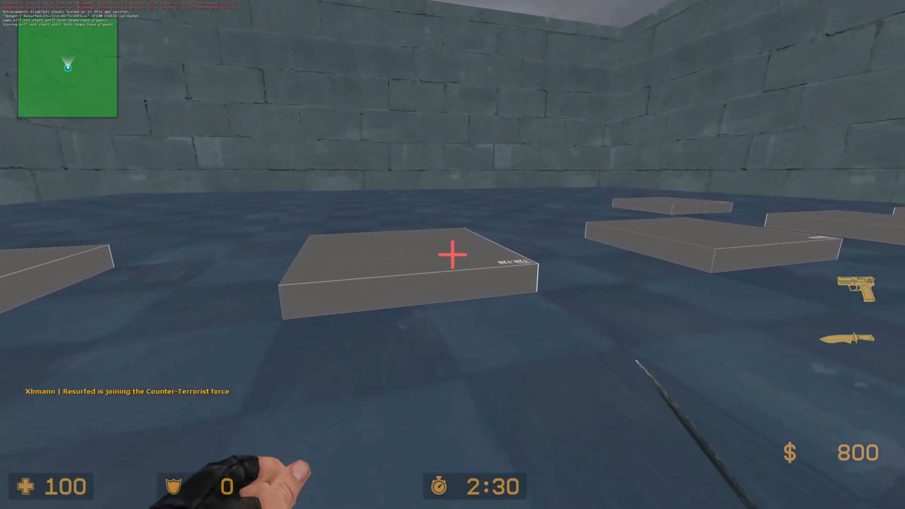
key("a")
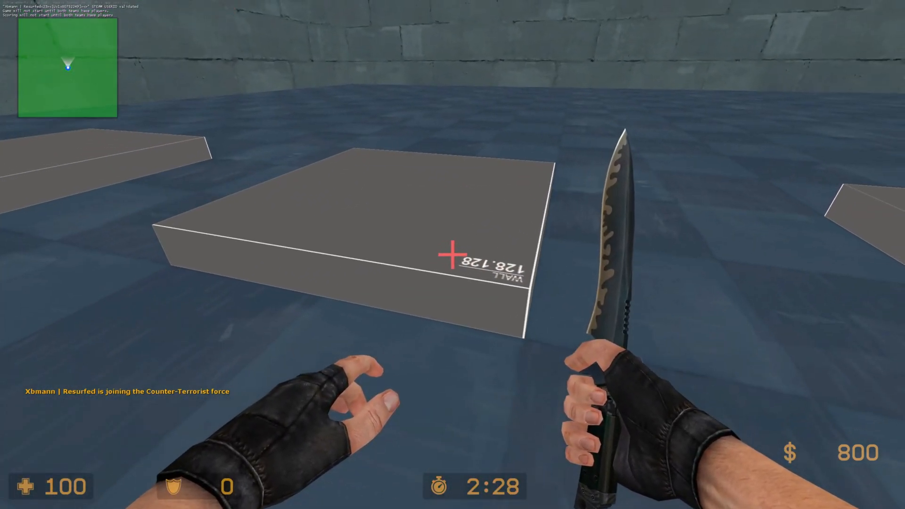
key("w")
key("space")
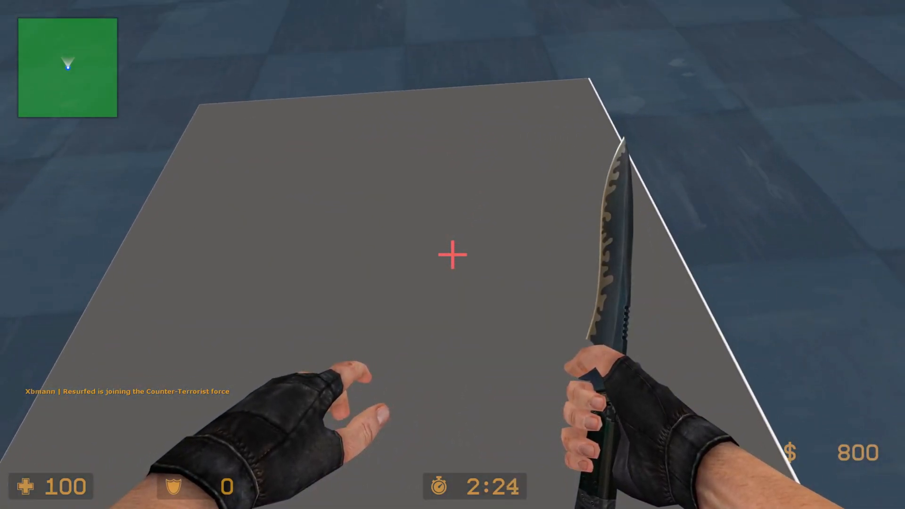
key("space")
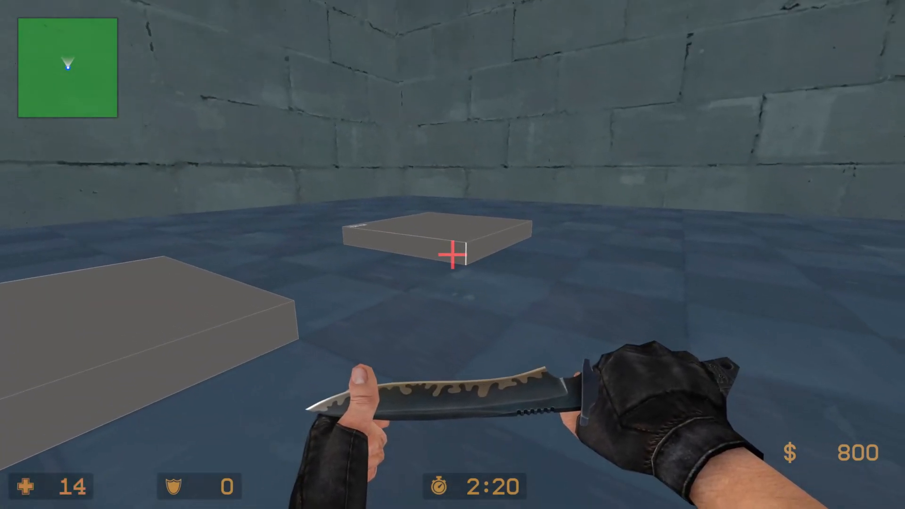
Walk over the other trigger pads to test the targetname assignment and the filtered teleport.
key("q")
key("q")
key("w")
key("w")
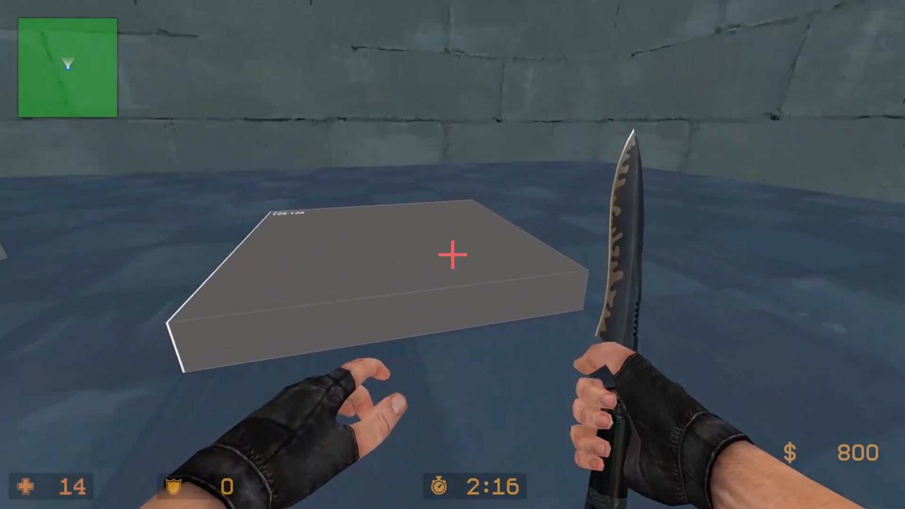
key("w")
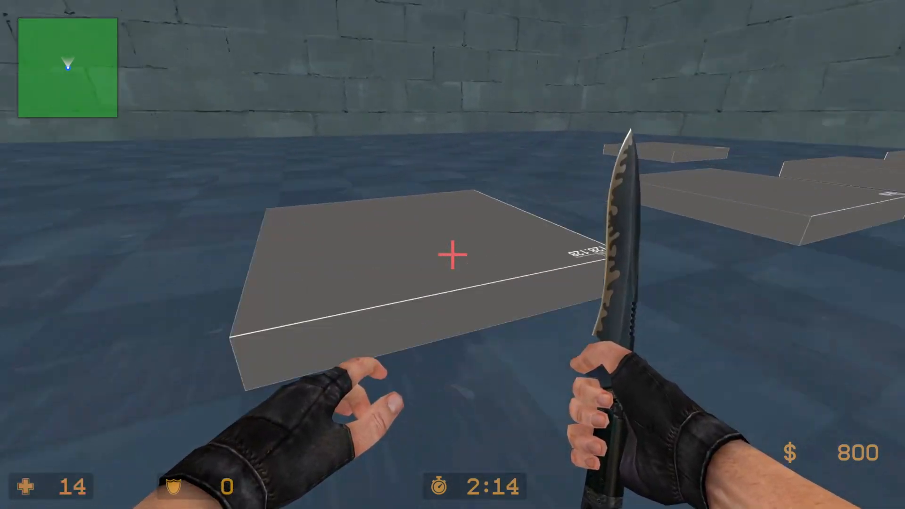
key("w")
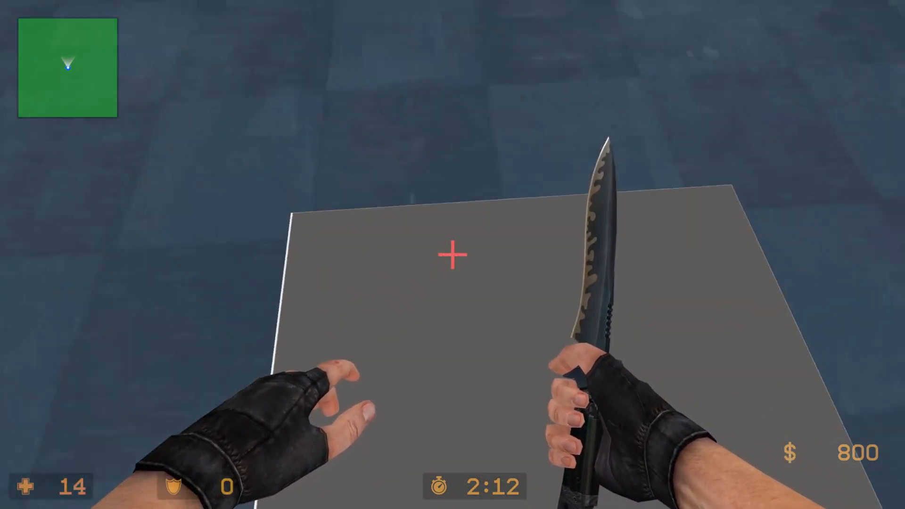
key("w")
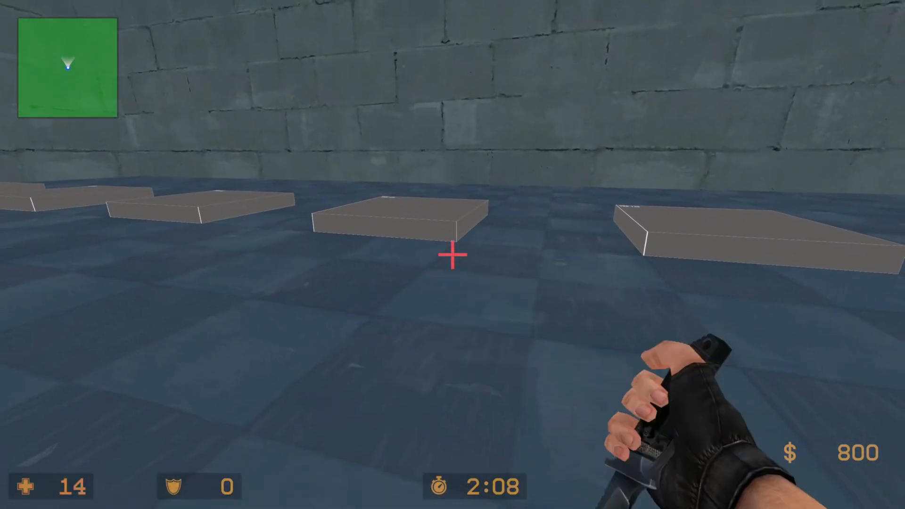
Walk onto the nearby trigger pads with the knife equipped to test their effects on the player.
key("w")
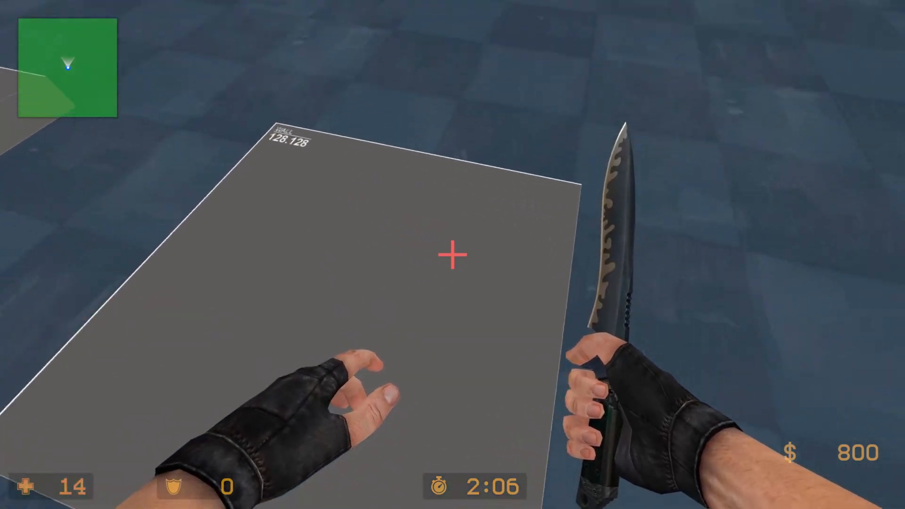
key("w")
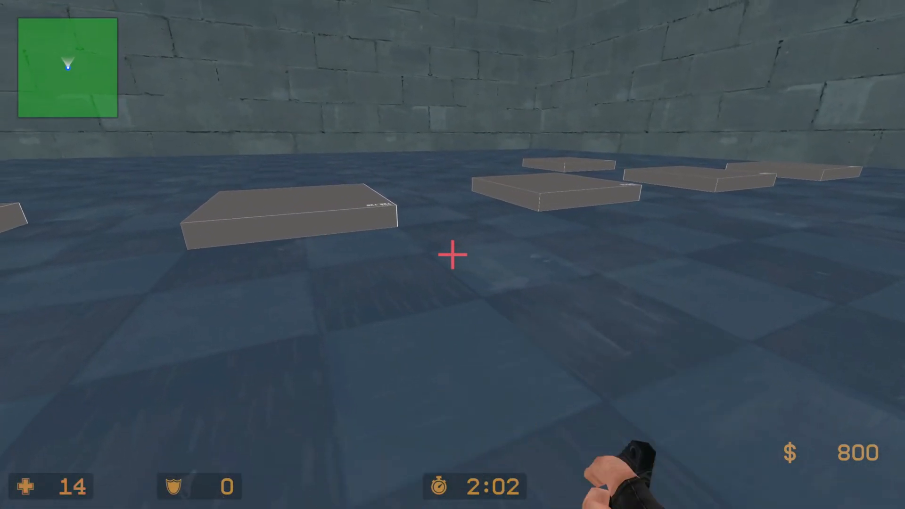
key("3")
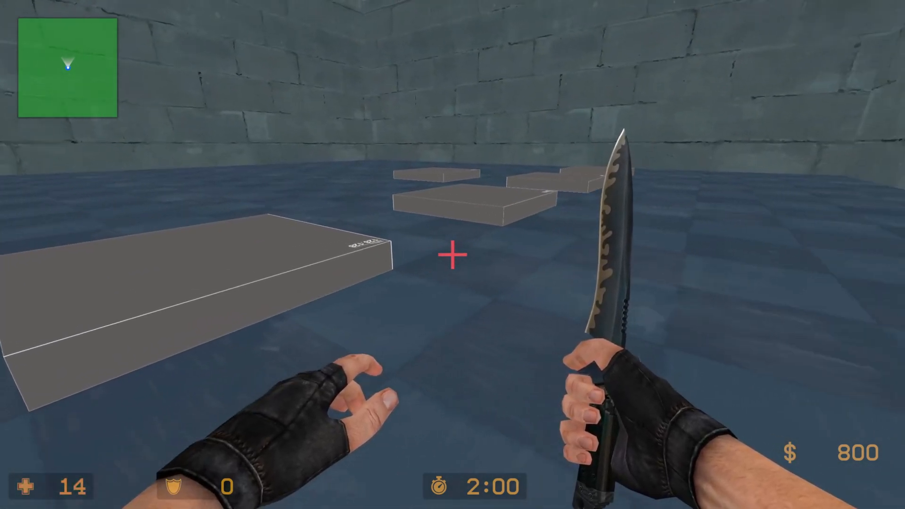
key("w")
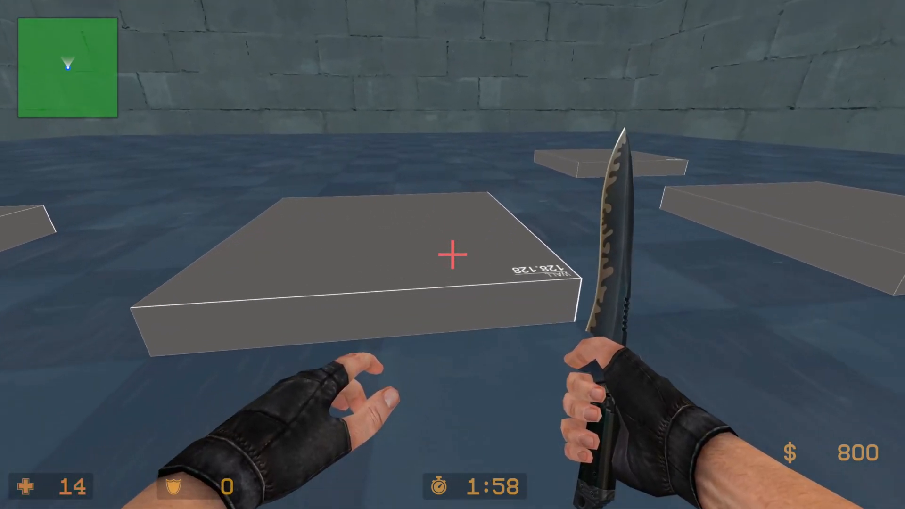
key("w")
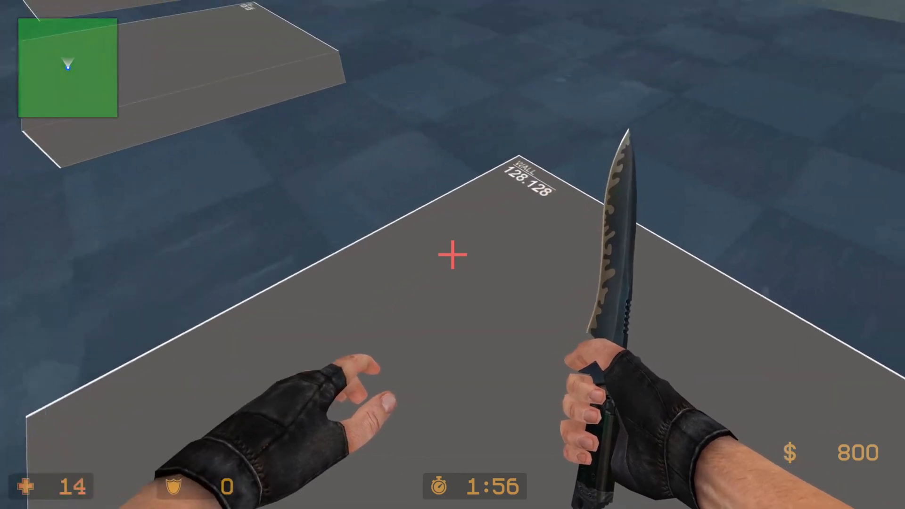
key("w")
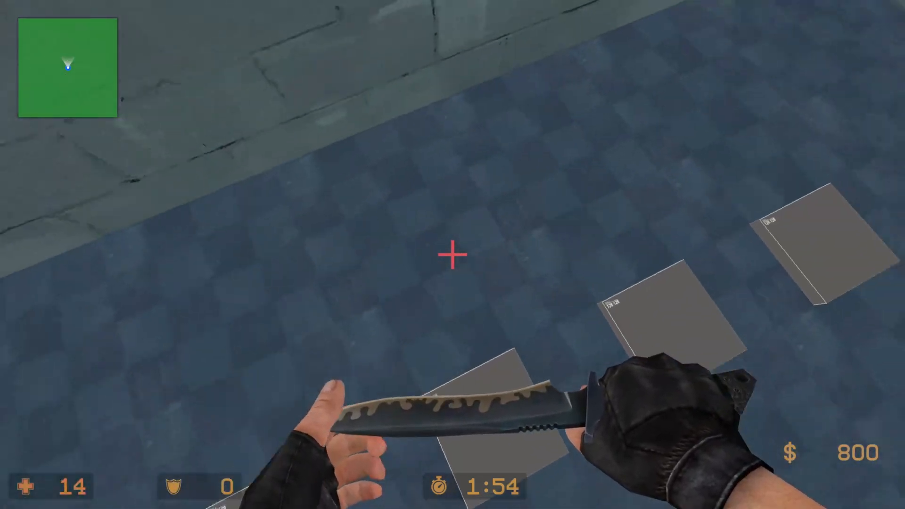
Walk back across the room and step over the other trigger pads to check how each one reacts.
key("w")
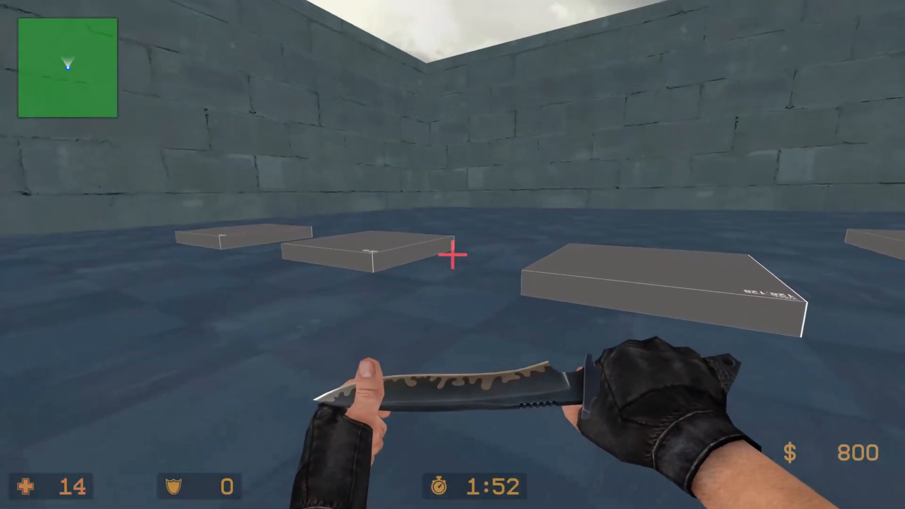
key("w")
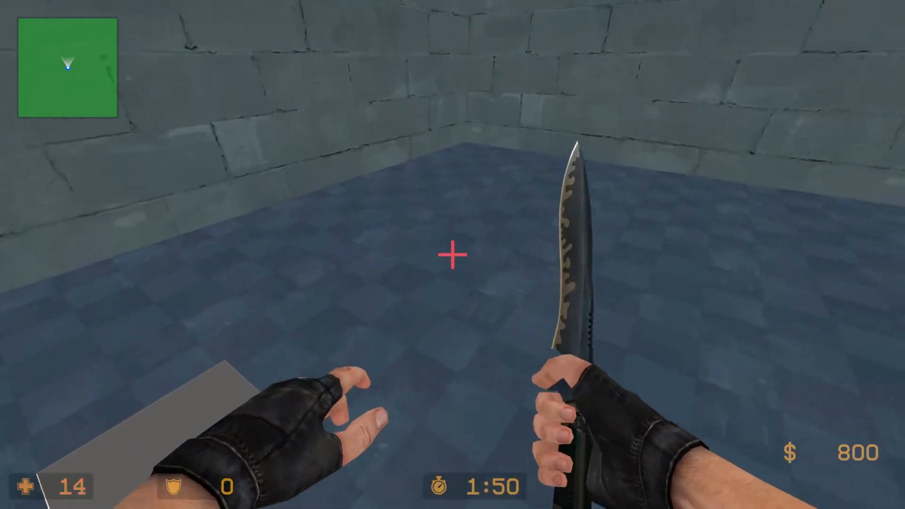
key("w")
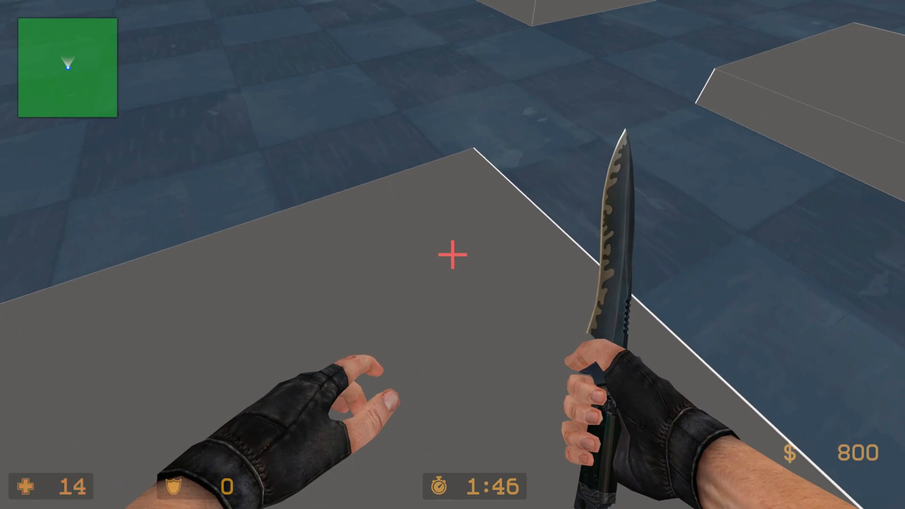
key("w")
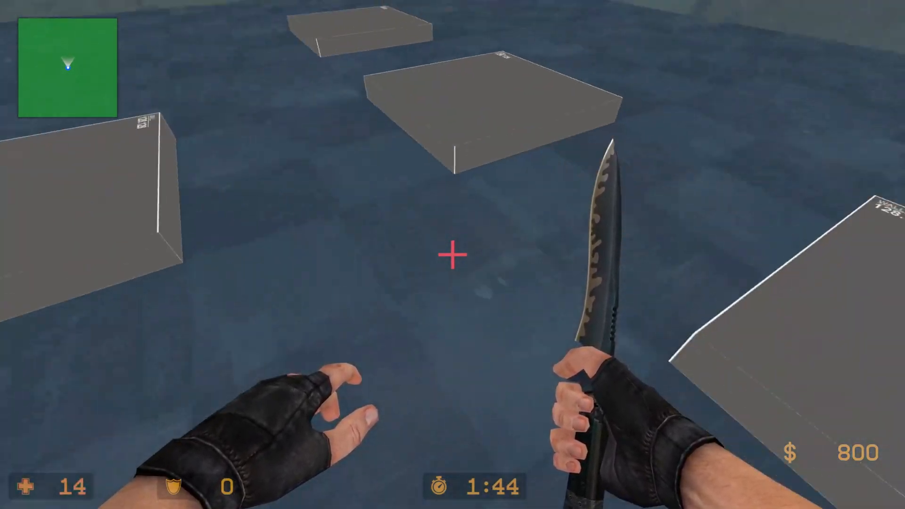
key("w")
key("f")
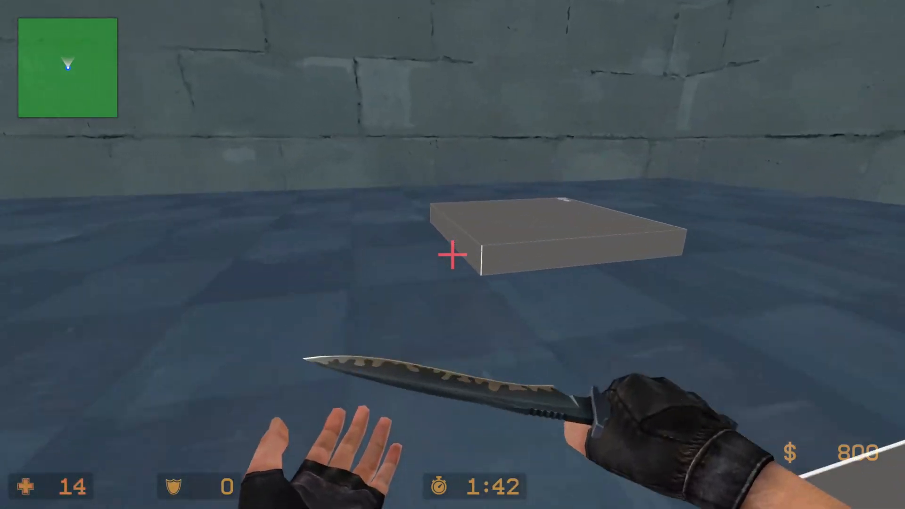
key("w")
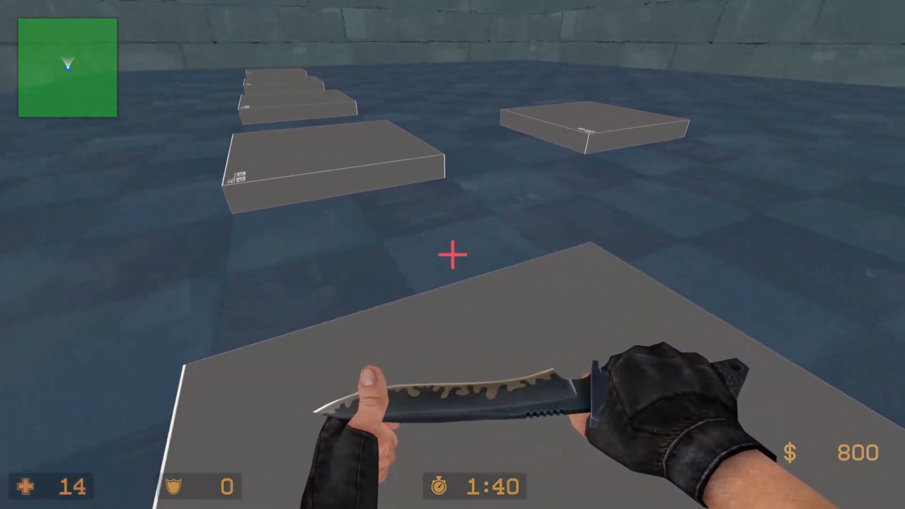
Stand on the separate trigger pad and strike its surface with the knife, switching between the pistol and the knife.
key("w")
key("2")
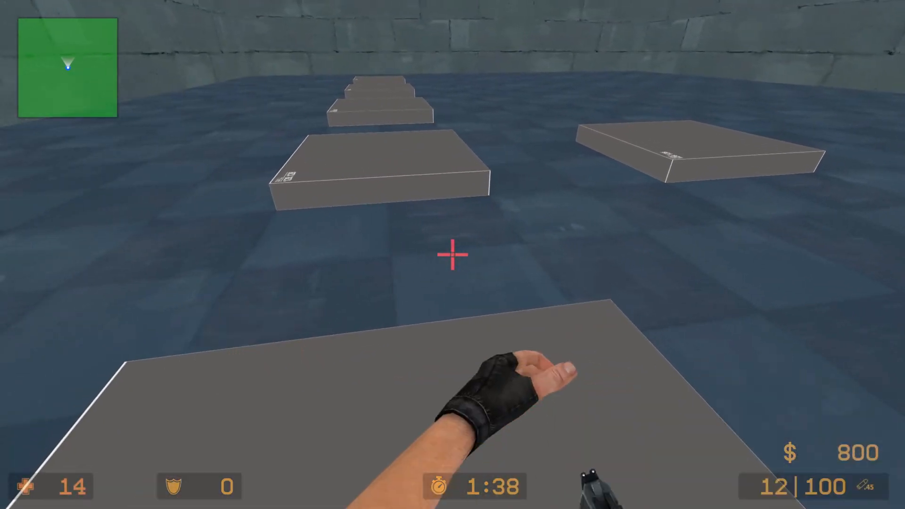
key("w")
key("f")
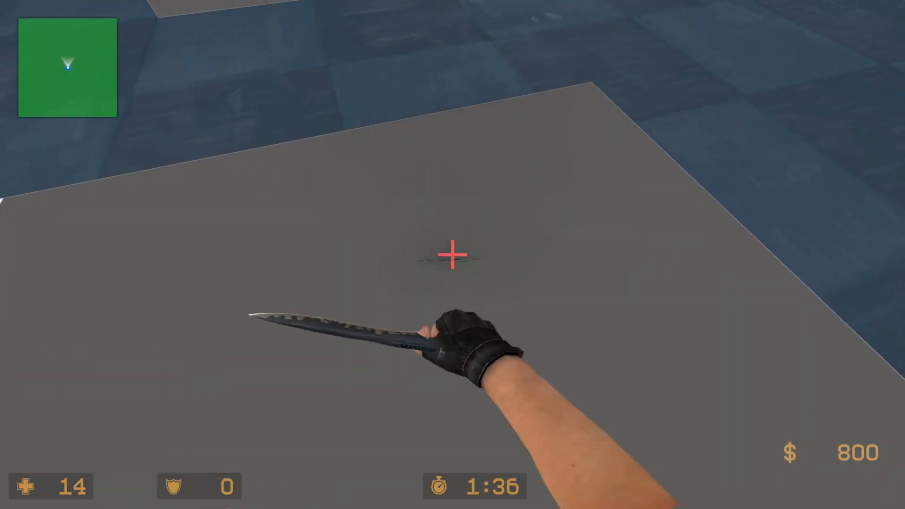
left_click(453, 255)
key("2")
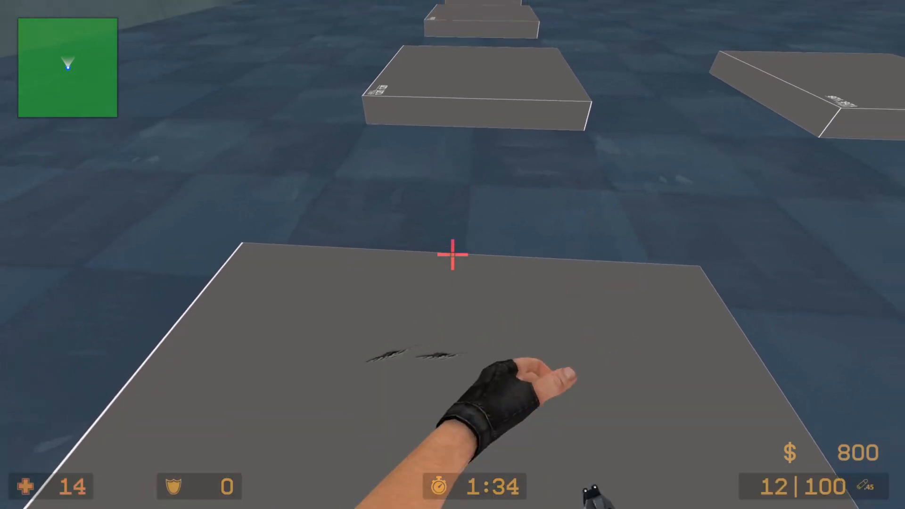
Walk and jump across the trigger pads with the knife and the pistol to test the upward launch.
key("3")
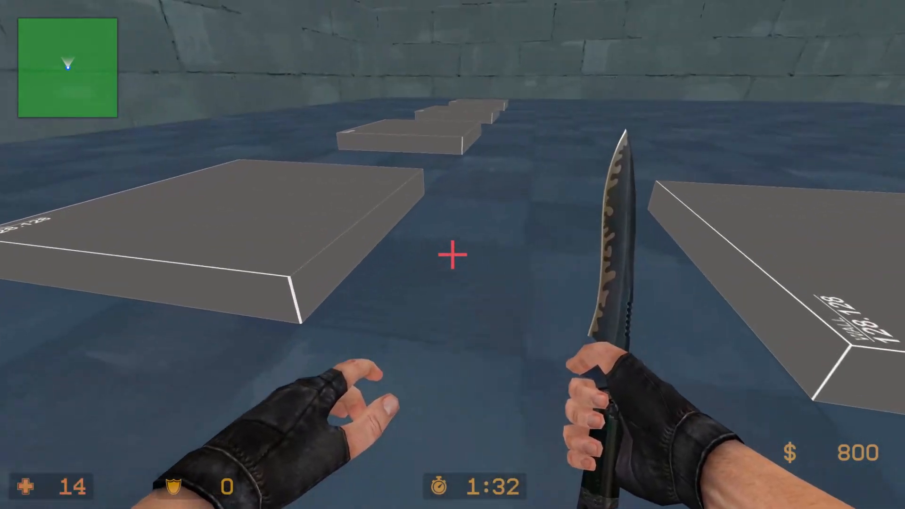
key("w")
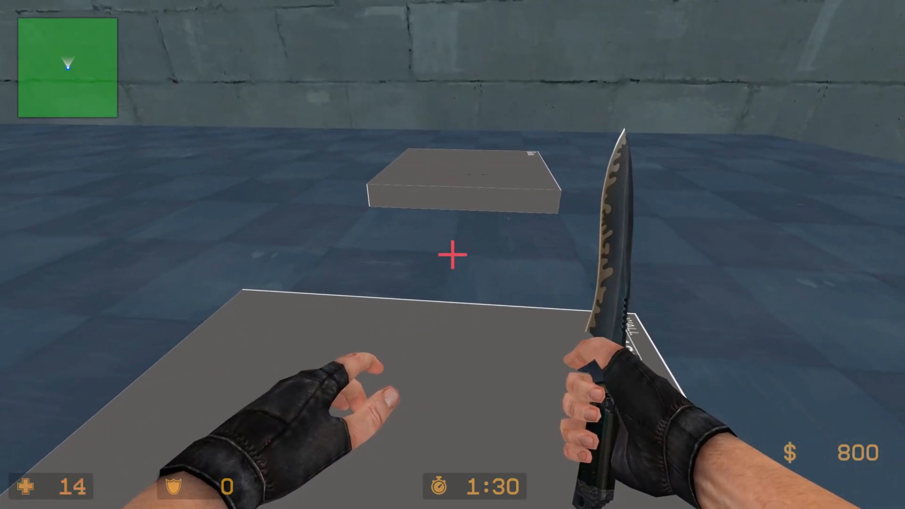
key("space")
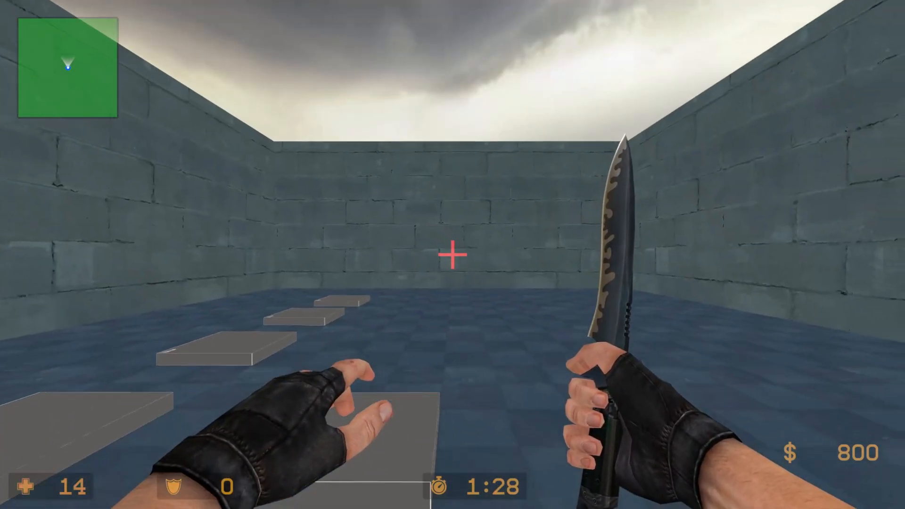
key("2")
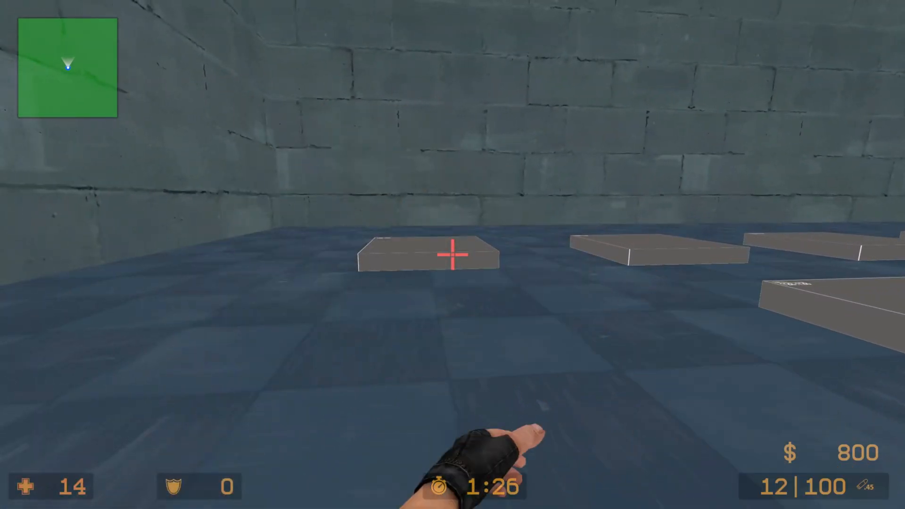
key("w")
key("space")
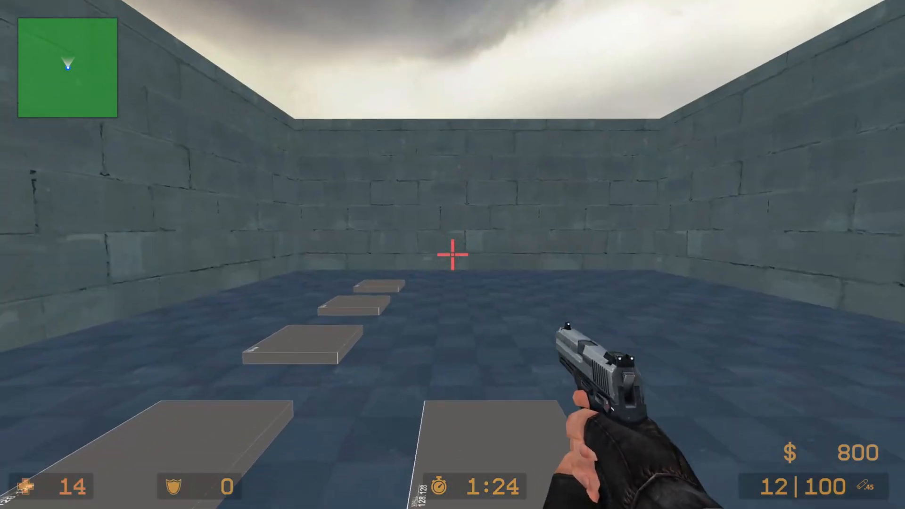
Return to the pads, equip the knife and slash a pad's surface while standing on it.
key("a")
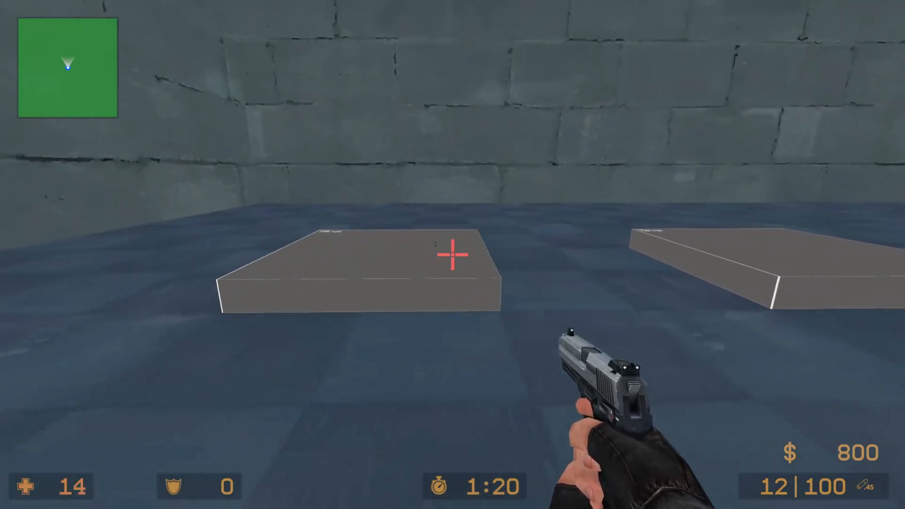
key("3")
key("w")
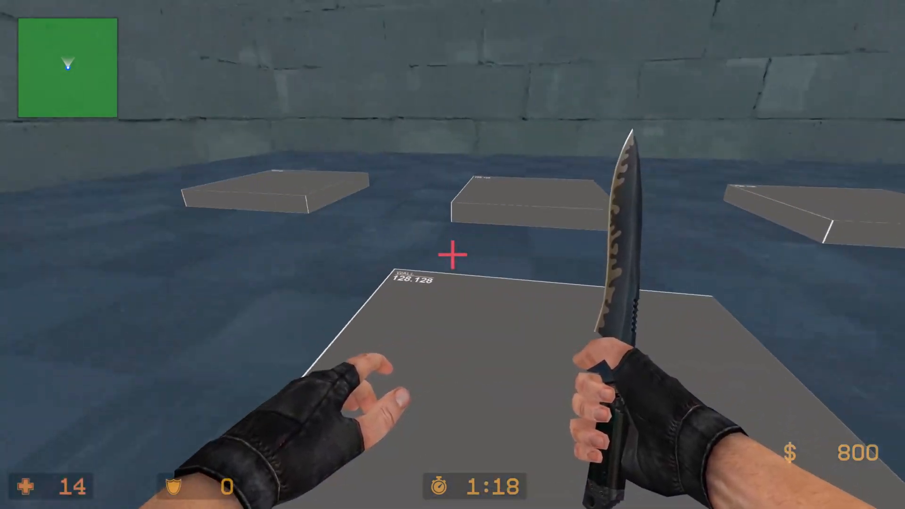
left_click(452, 255)
key("2")
key("3")
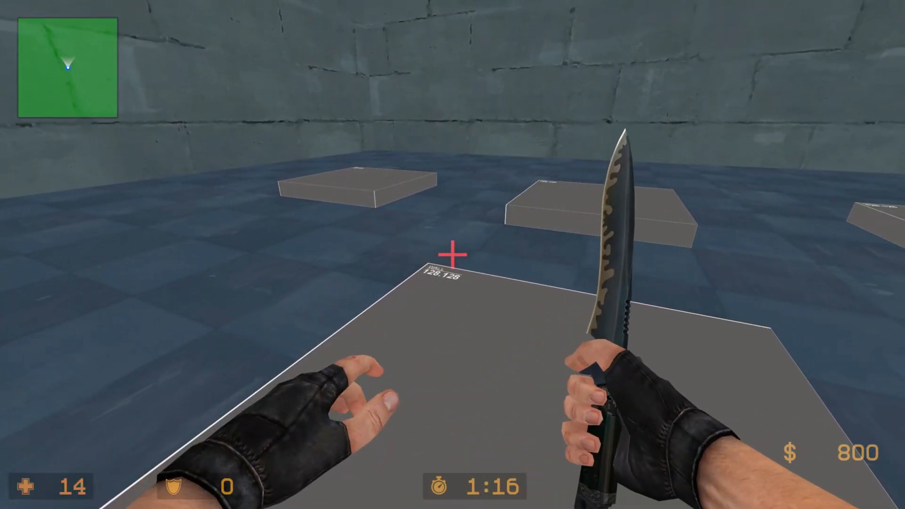
key("f")
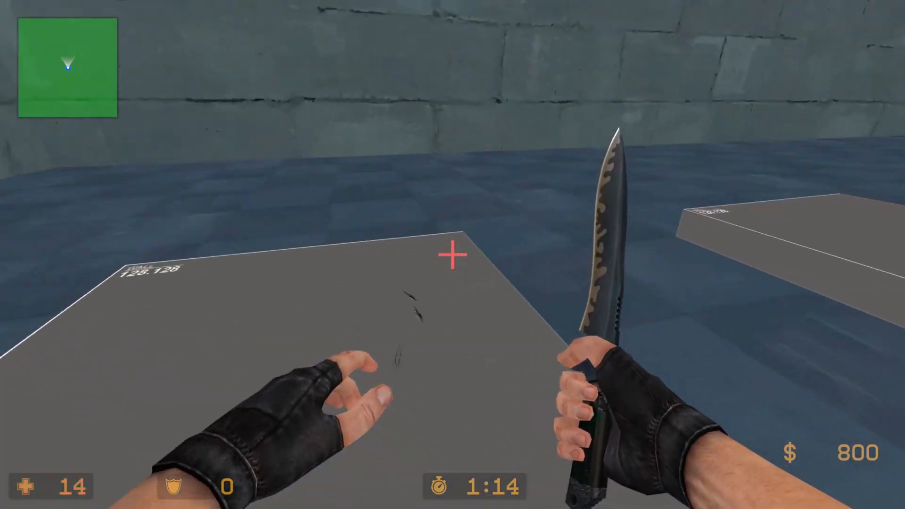
key("2")
key("3")
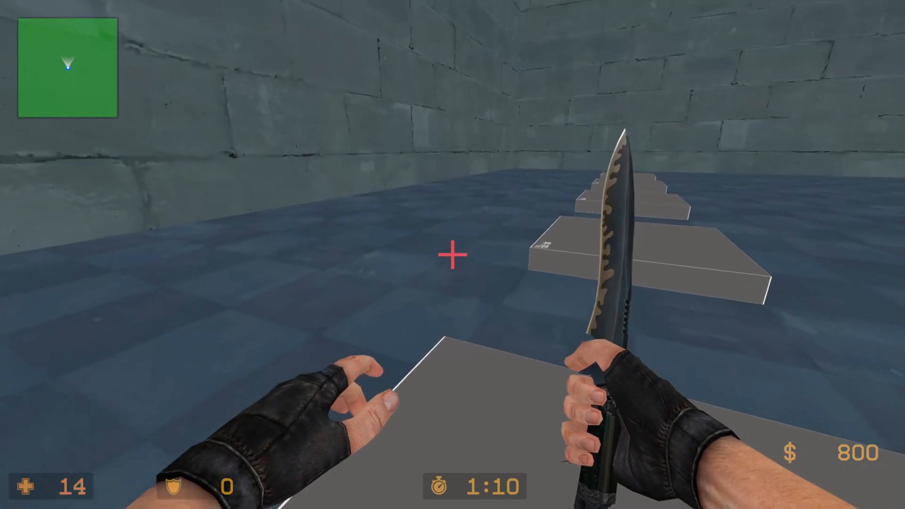
key("w")
key("3")
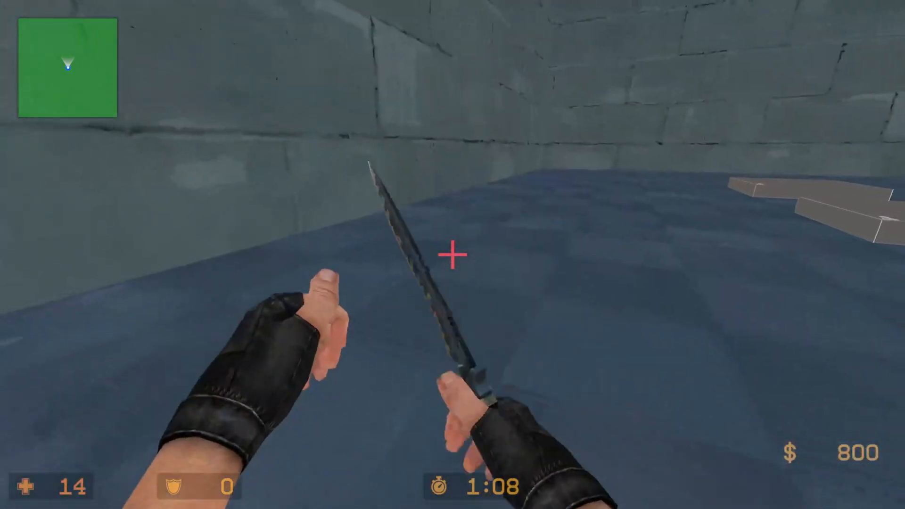
key("2")
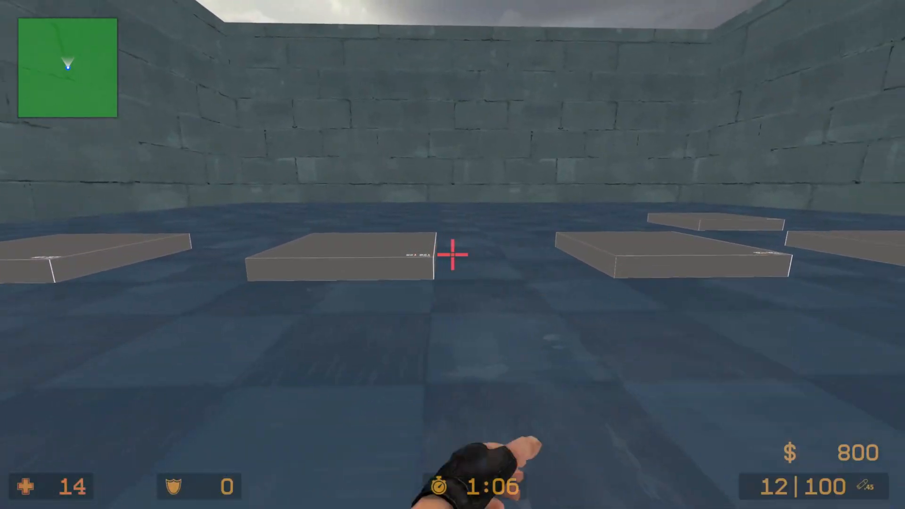
key("3")
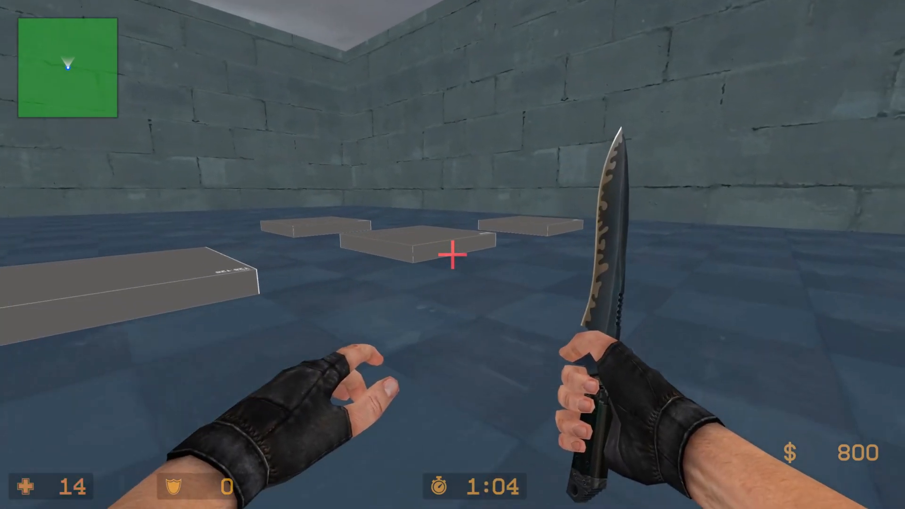
key("d")
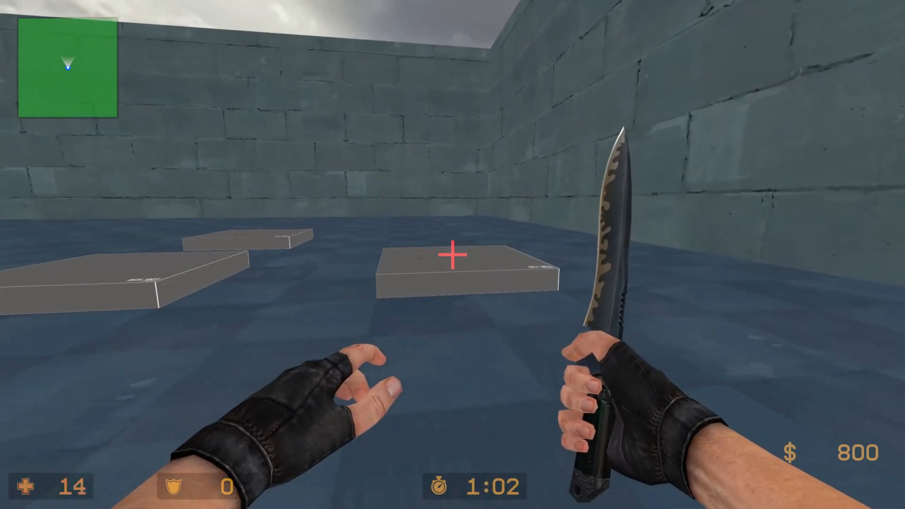